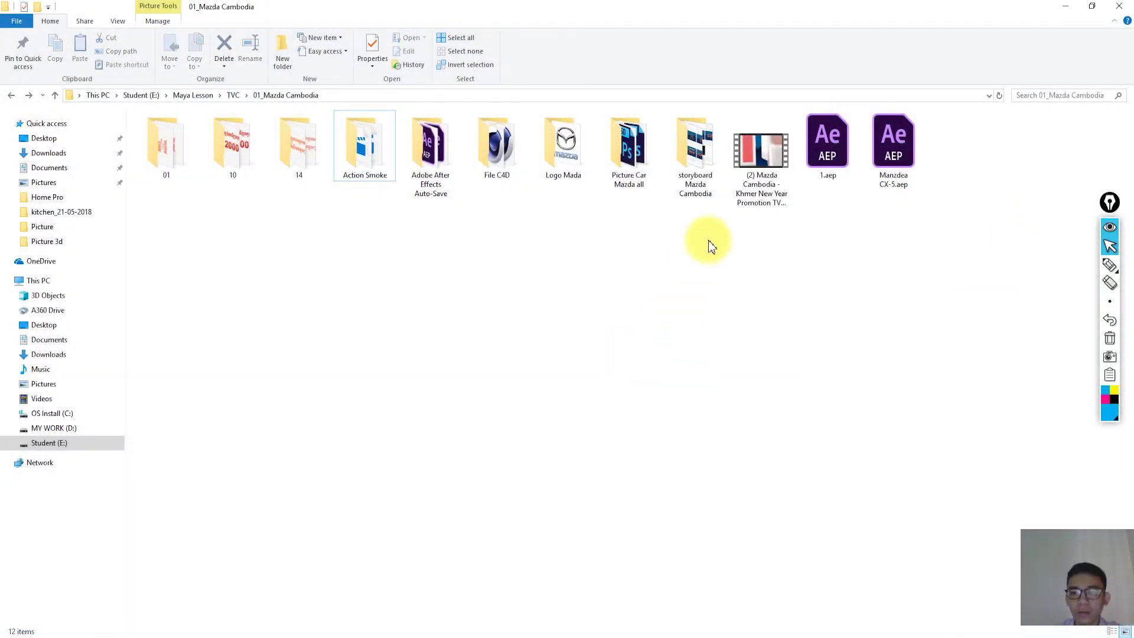
# Open the storyboard Mazda Cambodia folder and view 02_Mazda Cambodia.jpg in Photos
pyautogui.doubleClick(695, 144)
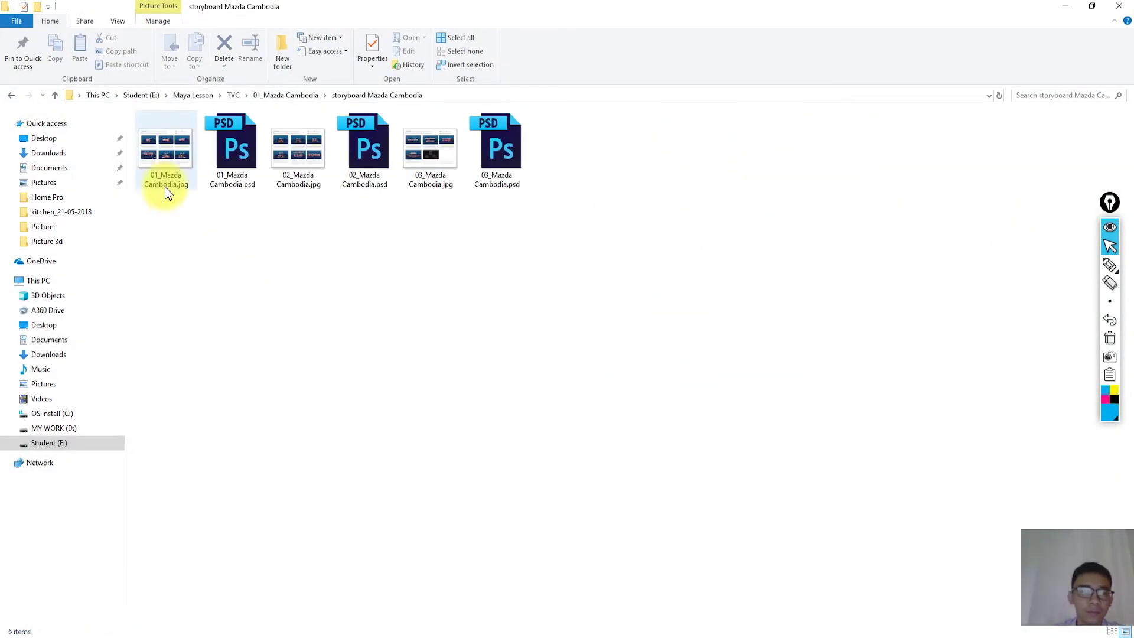
pyautogui.doubleClick(430, 178)
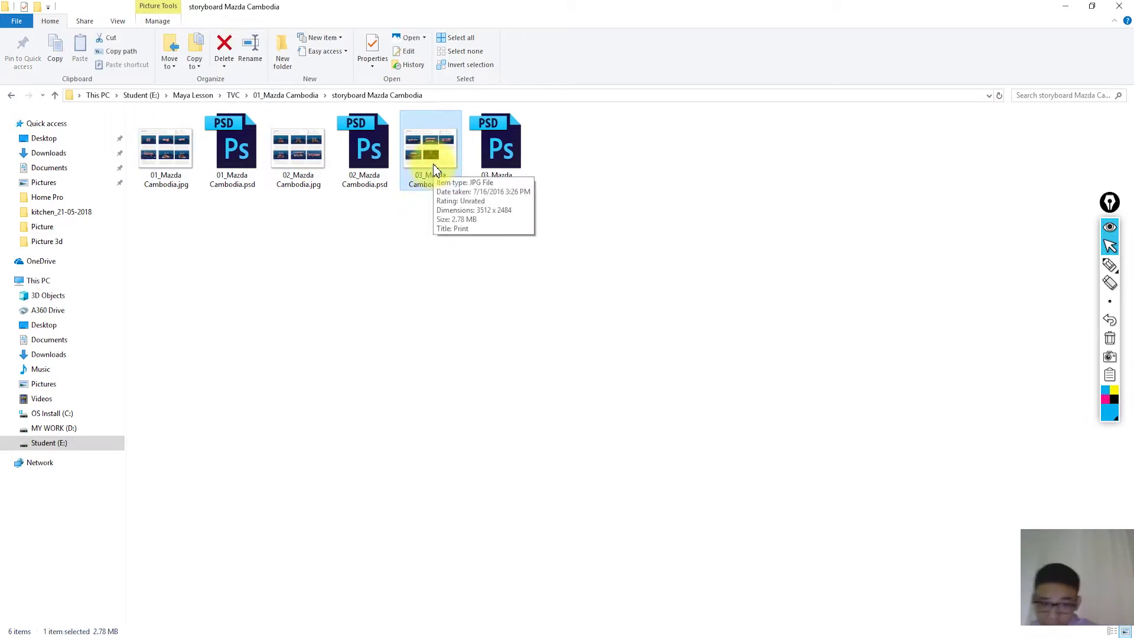
pyautogui.doubleClick(300, 150)
pyautogui.moveTo(567, 5)
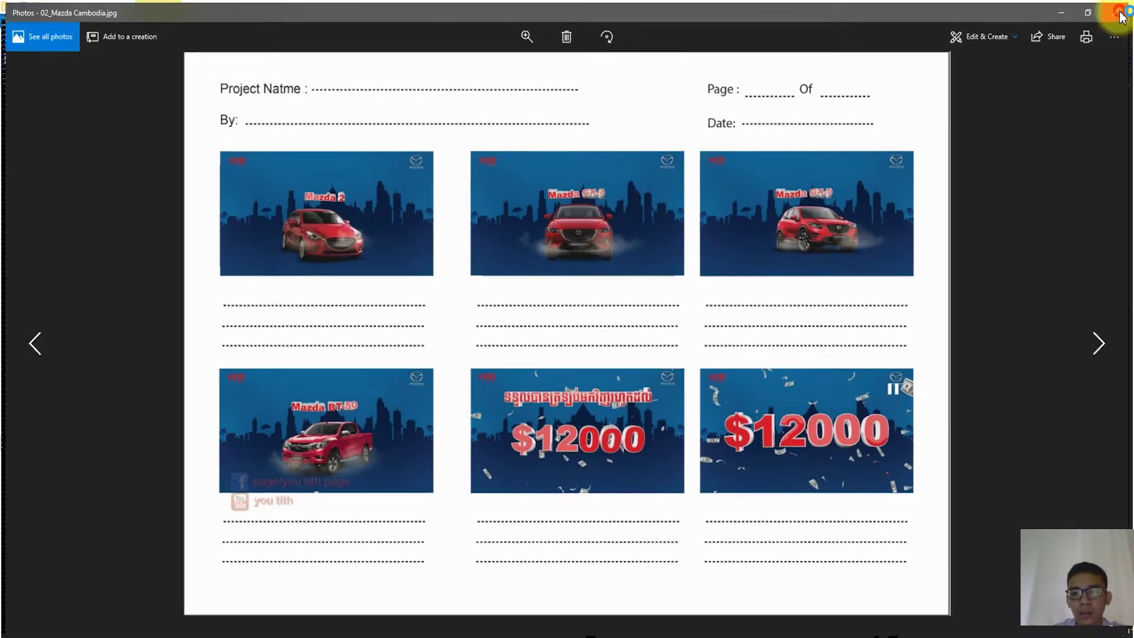
pyautogui.click(1120, 9)
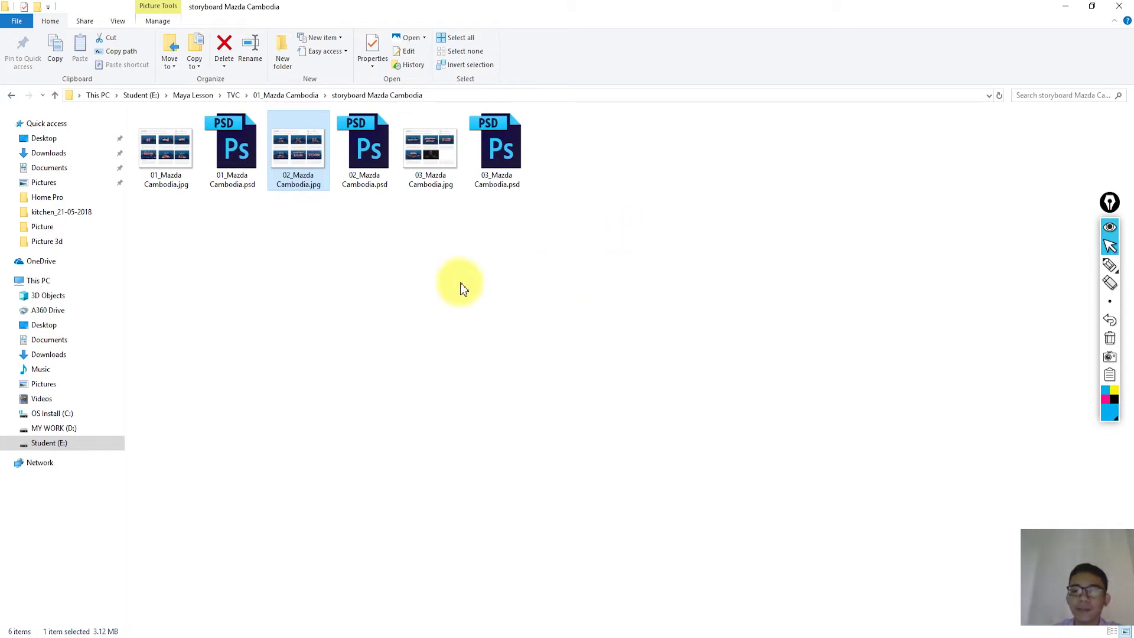
pyautogui.click(431, 159)
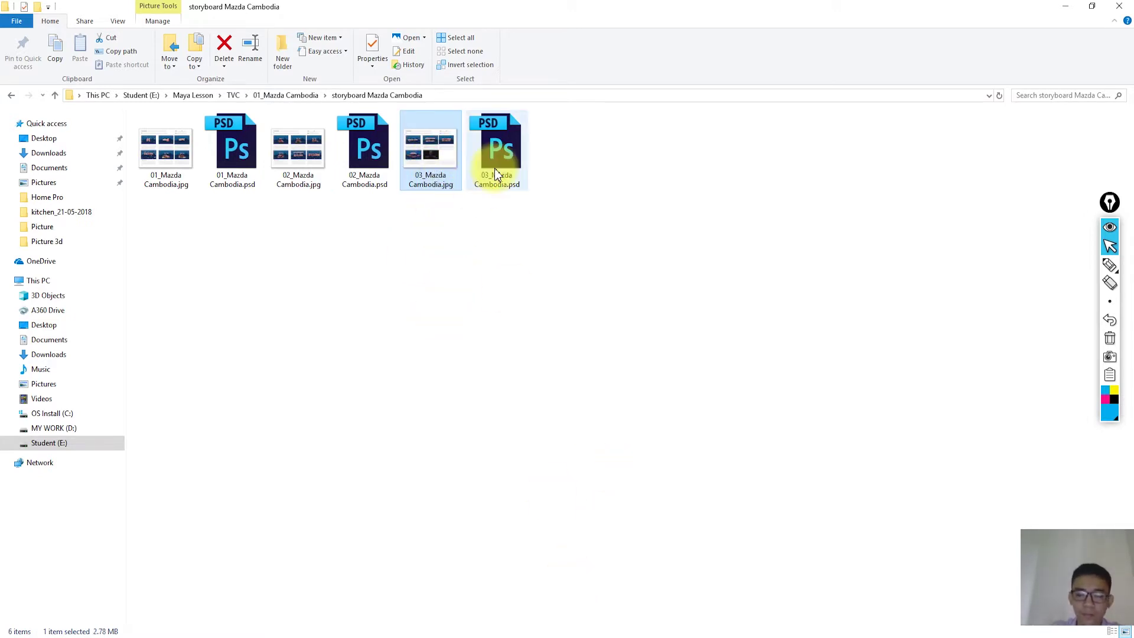
pyautogui.doubleClick(186, 144)
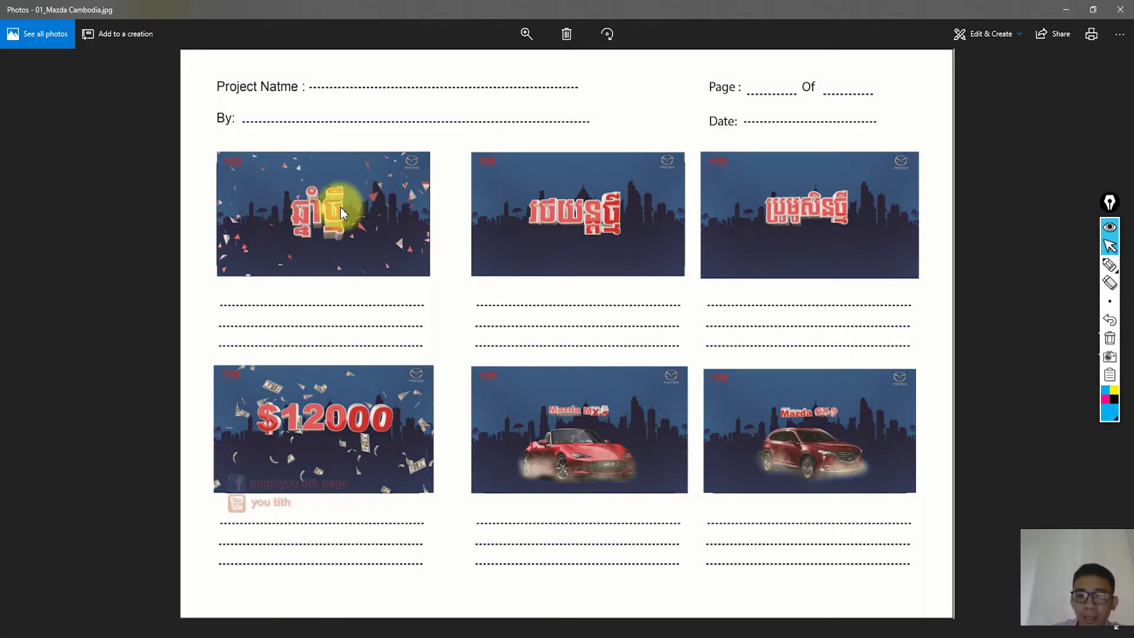
pyautogui.click(1118, 12)
pyautogui.click(318, 133)
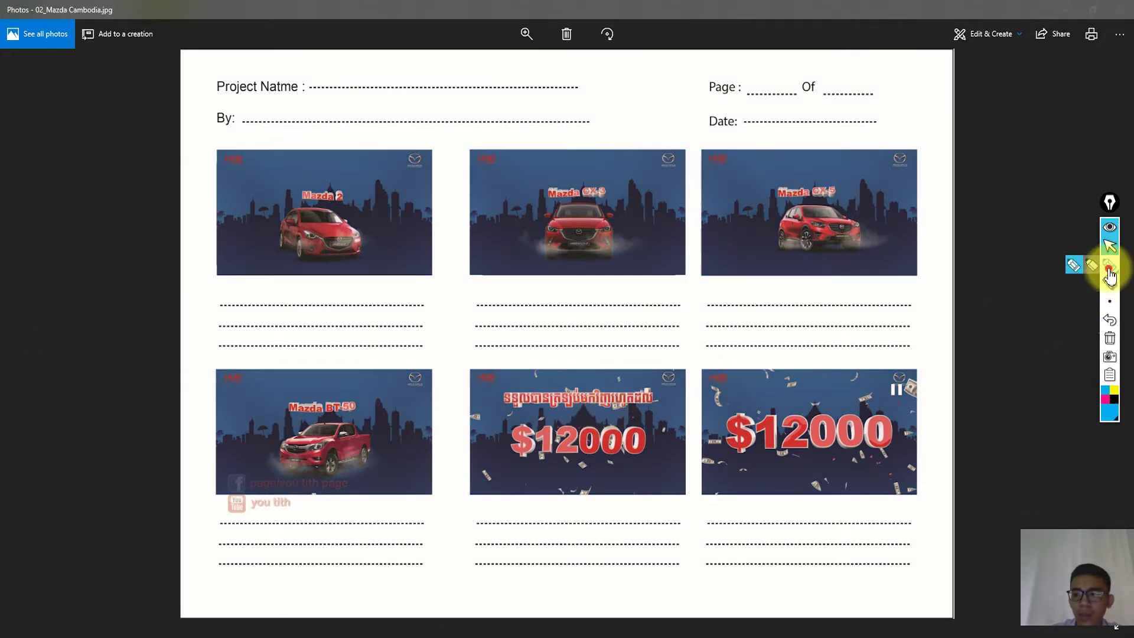
pyautogui.click(1110, 272)
# Circle the $12000 shot in blue and magenta, then underline the CX-3, Mazda 2, CX-5 and BT-50
pyautogui.moveTo(635, 374)
pyautogui.mouseDown()
pyautogui.moveTo(665, 384)
pyautogui.moveTo(532, 380)
pyautogui.mouseUp()
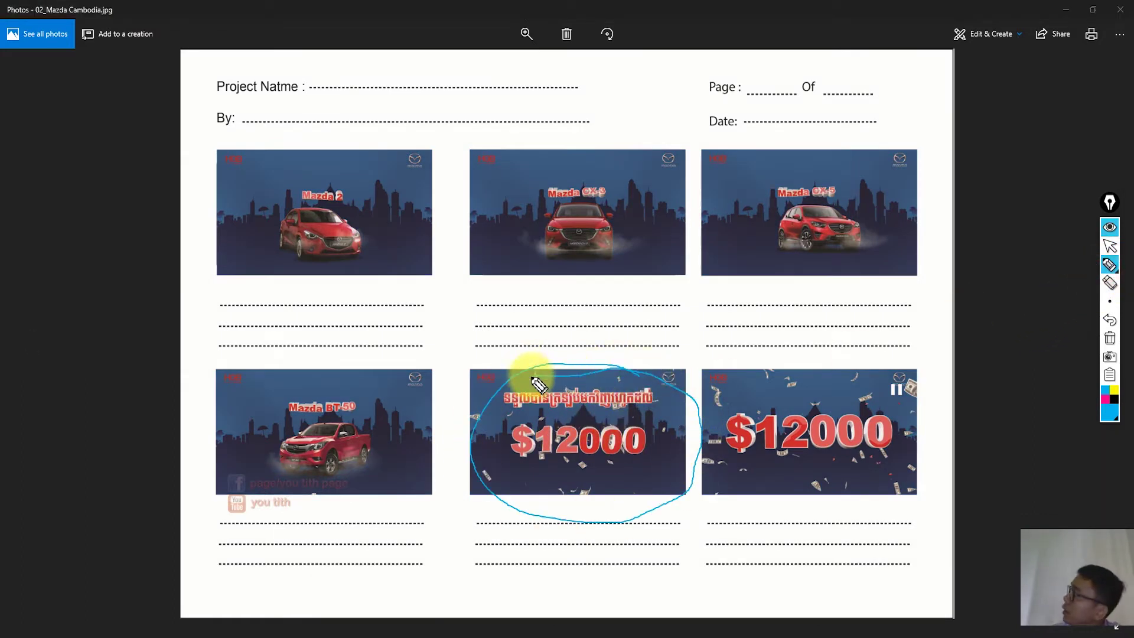
pyautogui.click(1106, 408)
pyautogui.moveTo(679, 361)
pyautogui.mouseDown()
pyautogui.moveTo(668, 408)
pyautogui.moveTo(620, 375)
pyautogui.moveTo(500, 387)
pyautogui.moveTo(616, 474)
pyautogui.moveTo(662, 412)
pyautogui.mouseUp()
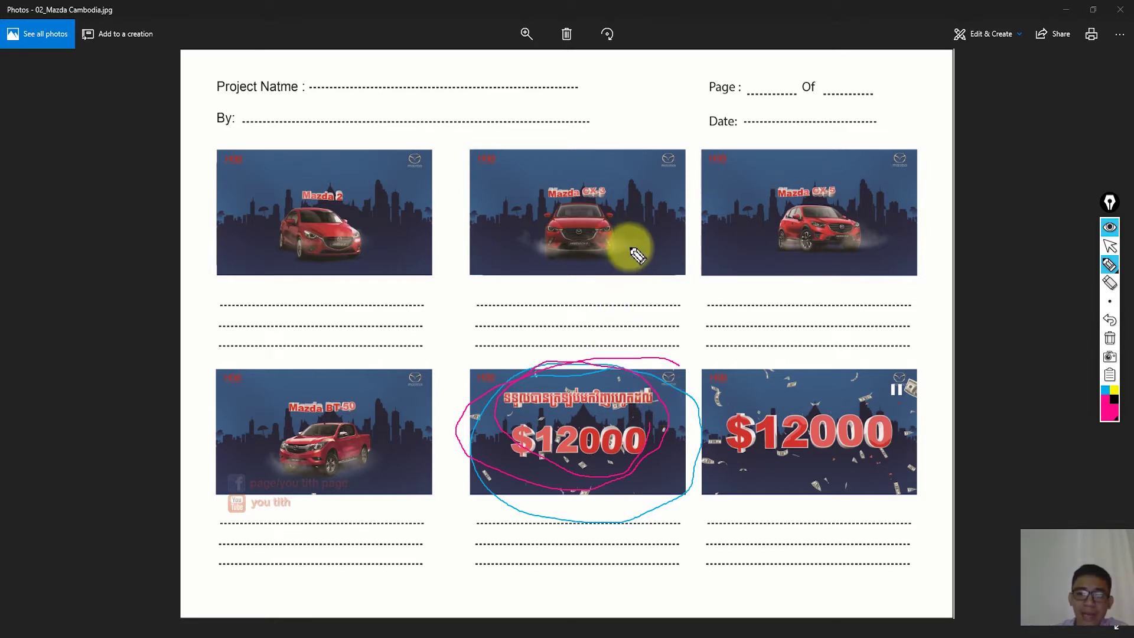
pyautogui.moveTo(541, 257); pyautogui.dragTo(635, 257)
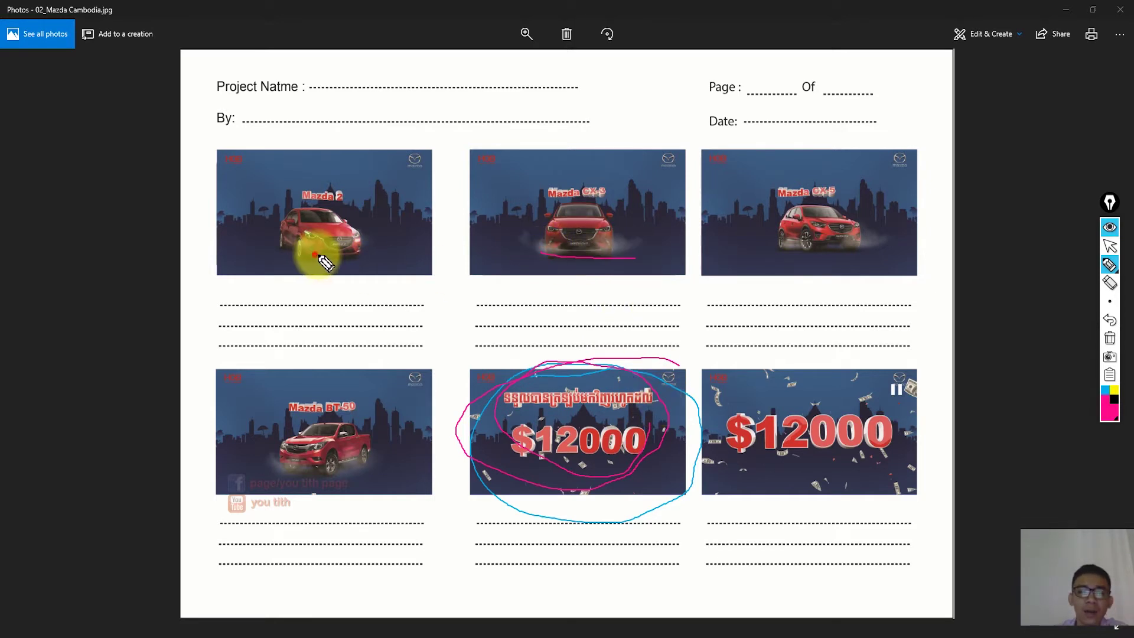
pyautogui.moveTo(313, 255); pyautogui.dragTo(406, 255)
pyautogui.moveTo(815, 258); pyautogui.dragTo(889, 256)
pyautogui.moveTo(319, 473); pyautogui.dragTo(382, 465)
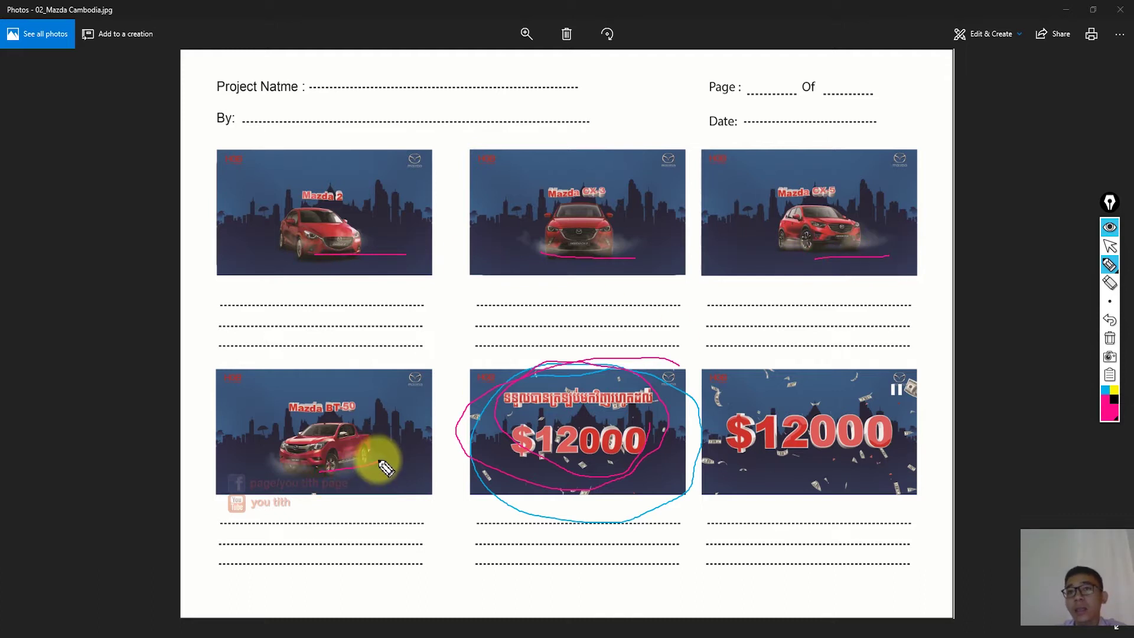
# Draw yellow arrows and strokes on the CX-5, CX-3, BT-50 and Mazda 2 shots
pyautogui.click(1115, 392)
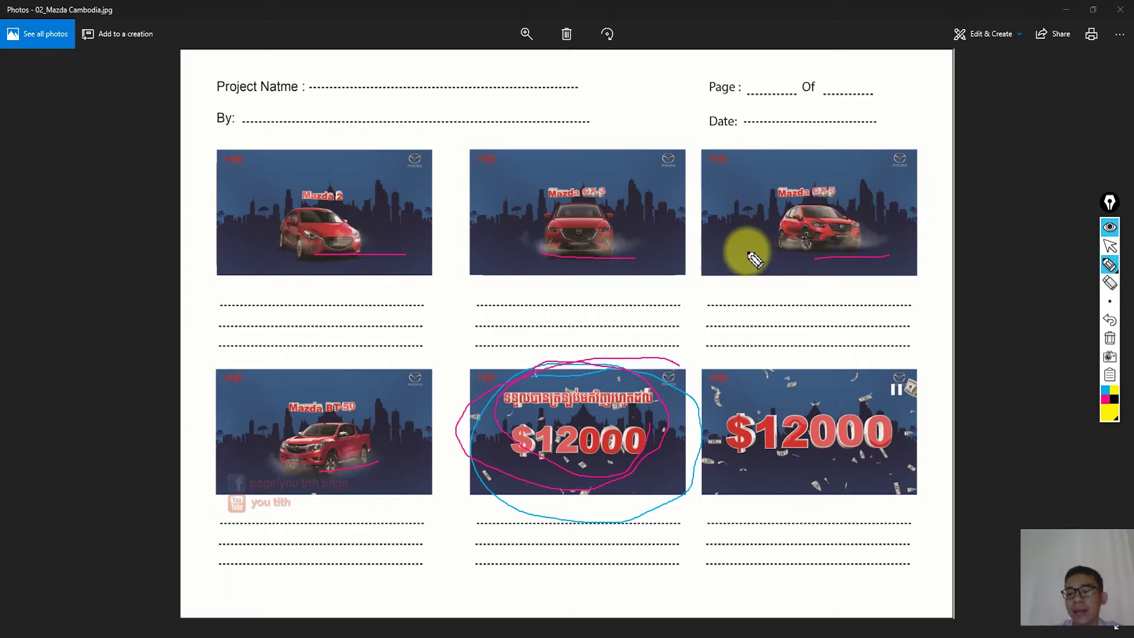
pyautogui.moveTo(745, 250)
pyautogui.mouseDown()
pyautogui.moveTo(827, 264)
pyautogui.moveTo(776, 301)
pyautogui.mouseUp()
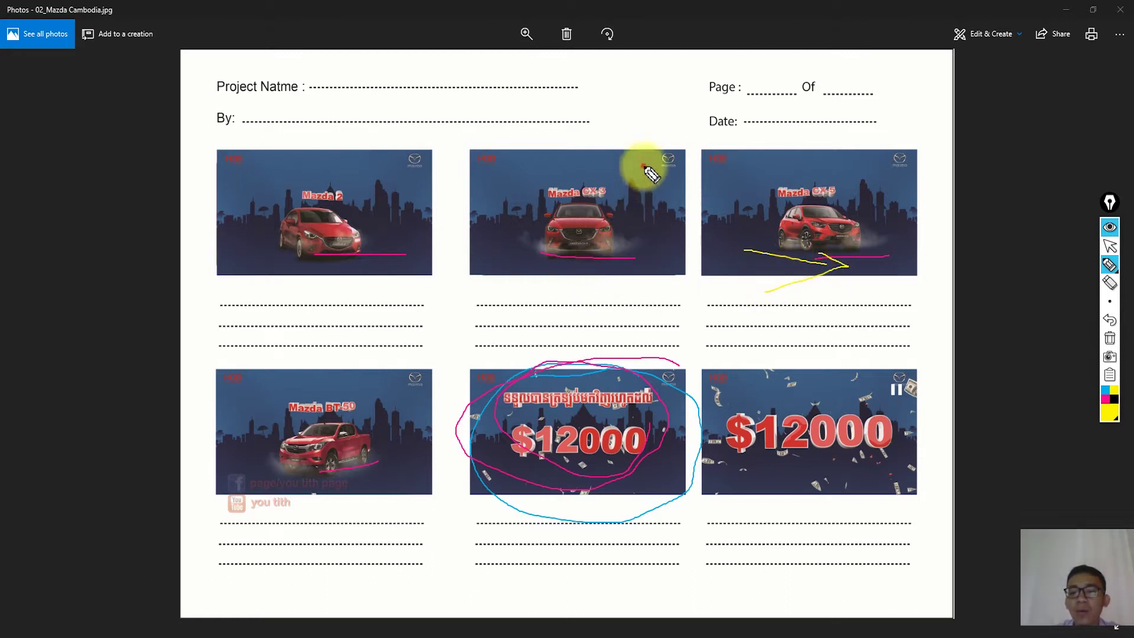
pyautogui.moveTo(645, 168)
pyautogui.mouseDown()
pyautogui.moveTo(653, 240)
pyautogui.moveTo(665, 184)
pyautogui.mouseUp()
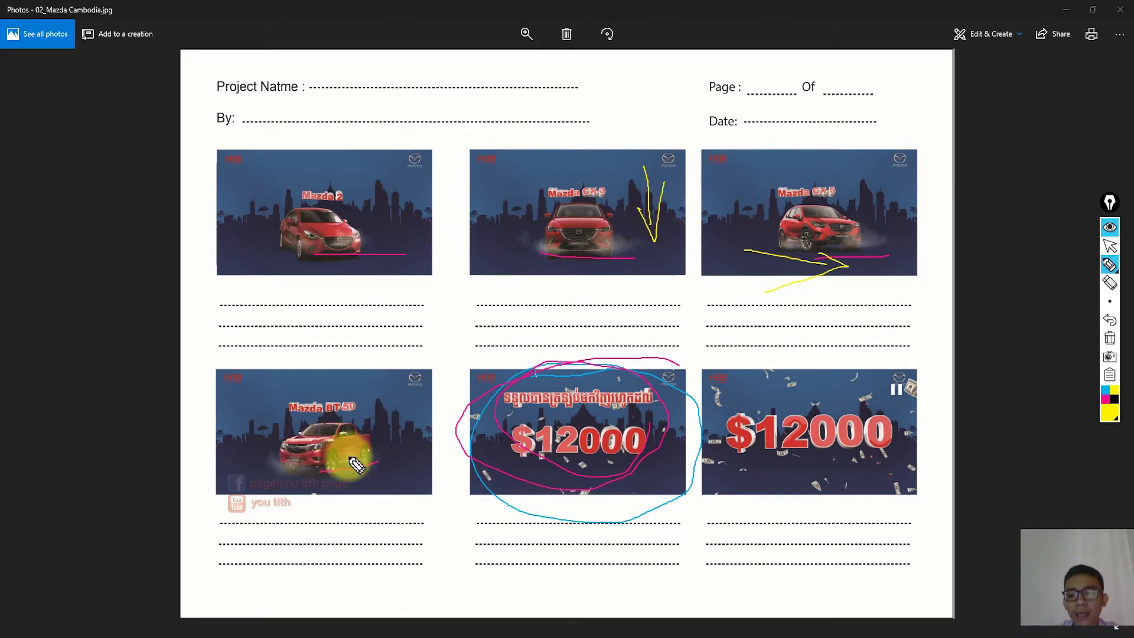
pyautogui.moveTo(419, 453)
pyautogui.mouseDown()
pyautogui.moveTo(366, 473)
pyautogui.moveTo(418, 513)
pyautogui.mouseUp()
pyautogui.moveTo(246, 234); pyautogui.dragTo(275, 286)
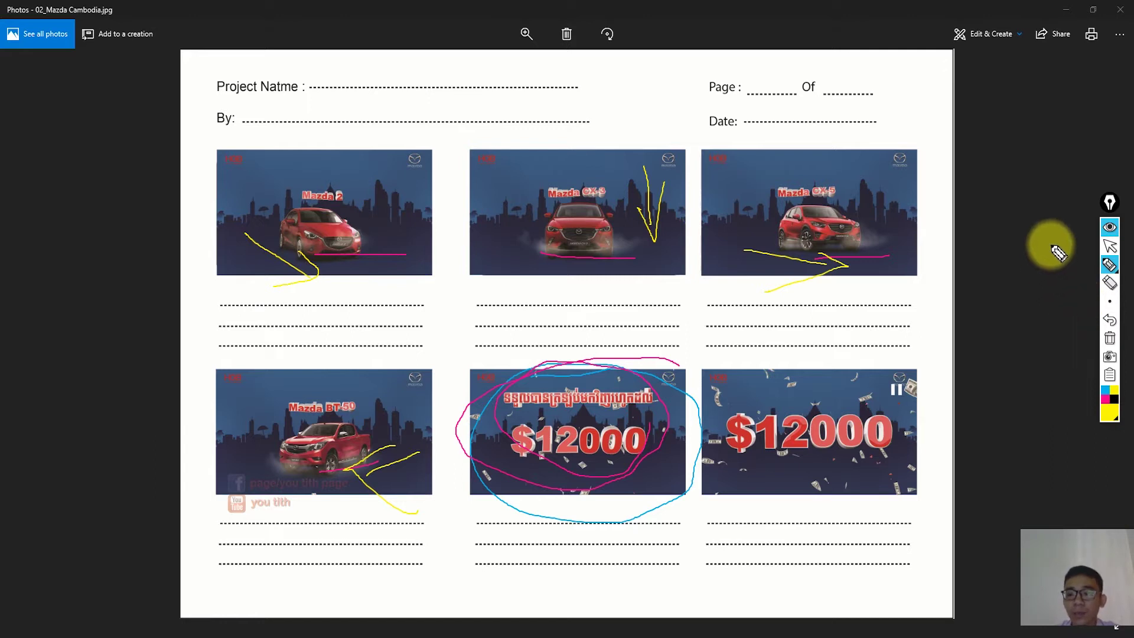
# Erase all the markings, return to the normal pointer and close the storyboard sheet
pyautogui.click(1116, 251)
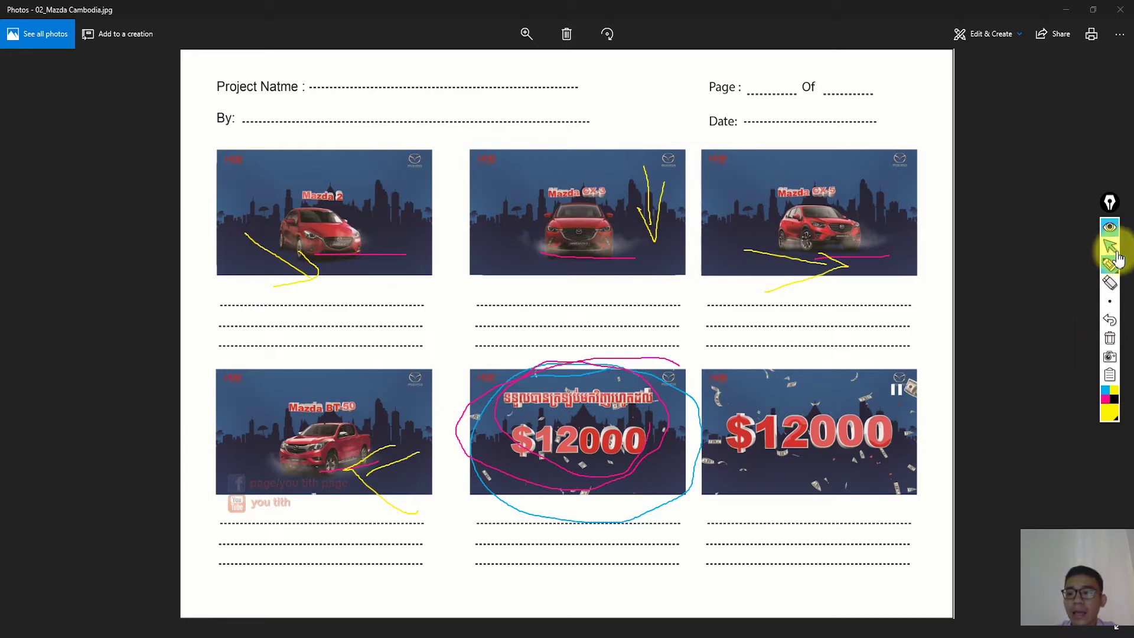
pyautogui.click(1110, 338)
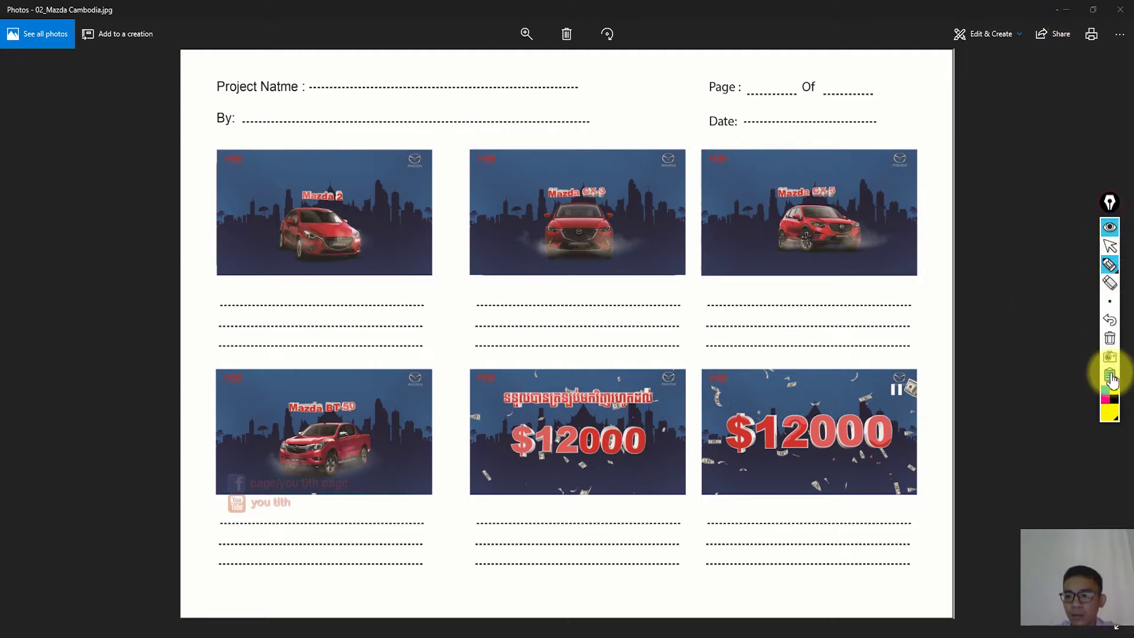
pyautogui.click(1110, 245)
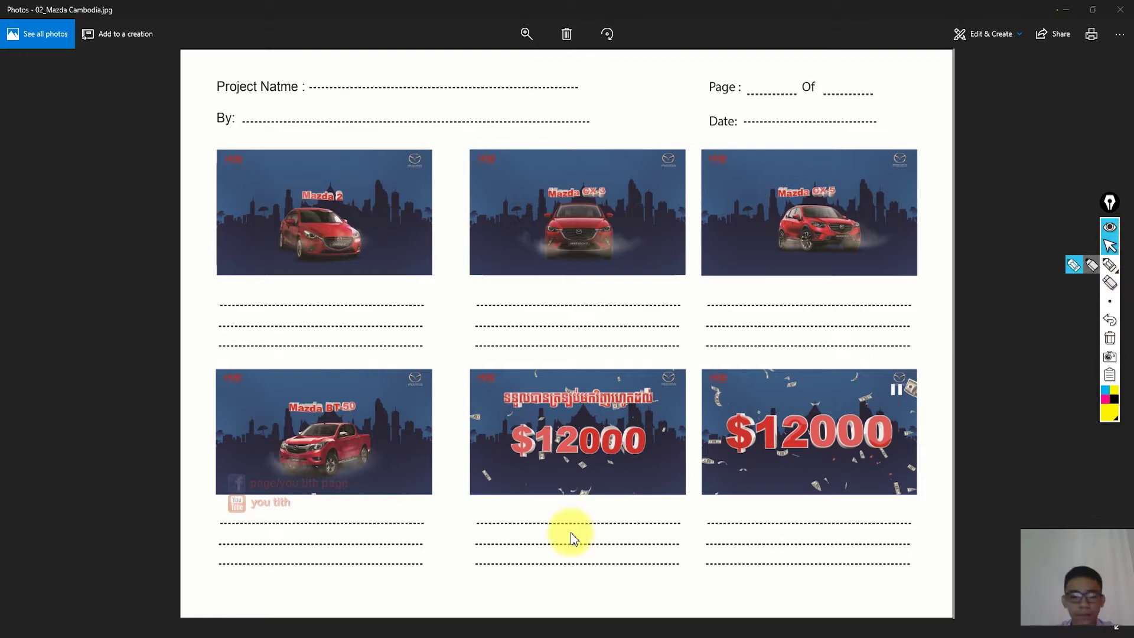
pyautogui.click(523, 626)
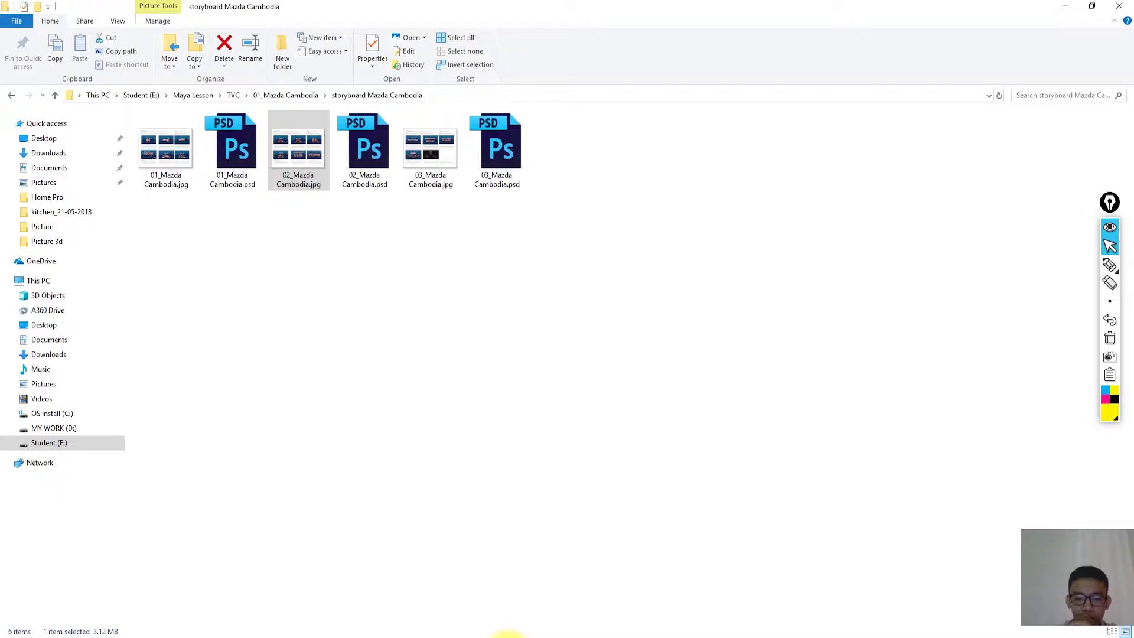
# Go up to 01_Mazda Cambodia, open Picture Car Mazda all and select mazda bt 50.png
pyautogui.click(432, 335)
pyautogui.press('BackSpace')
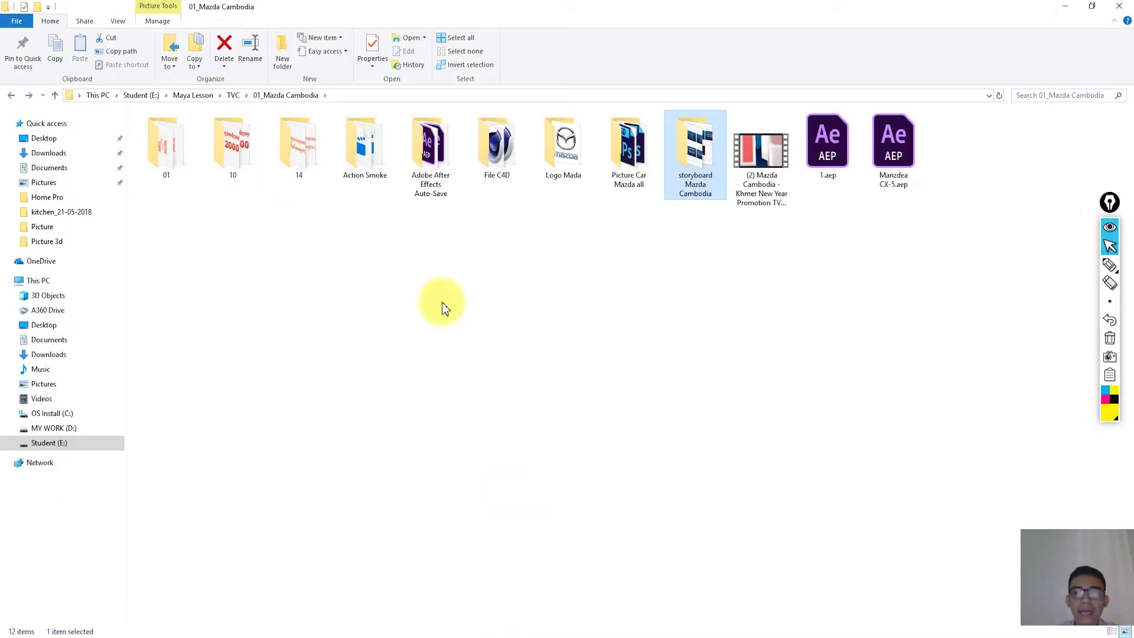
pyautogui.doubleClick(628, 148)
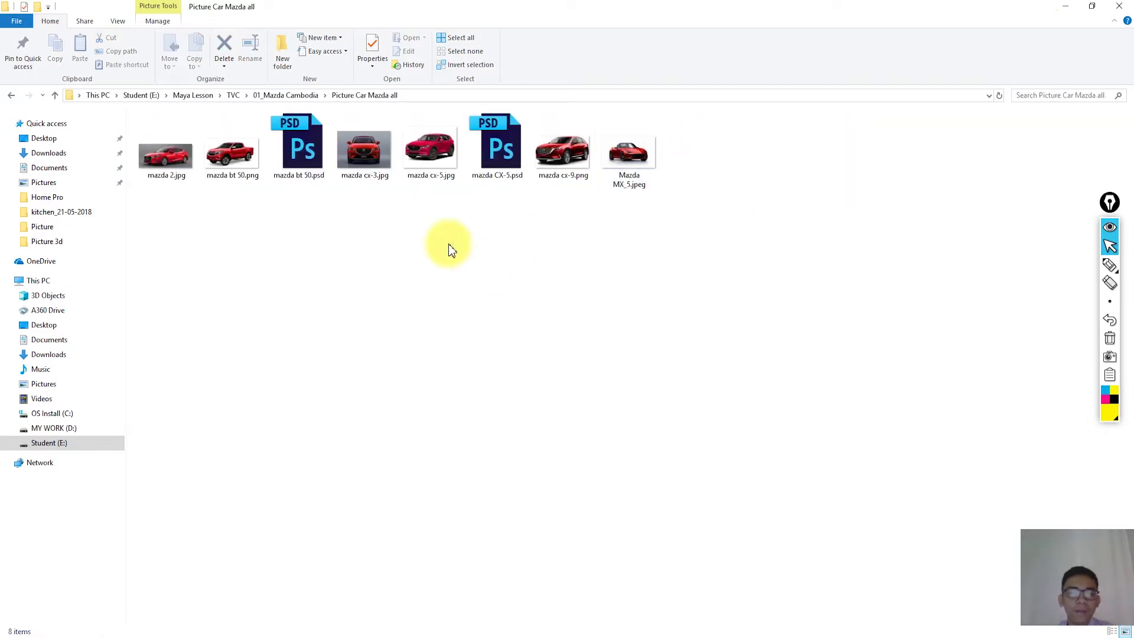
pyautogui.click(451, 143)
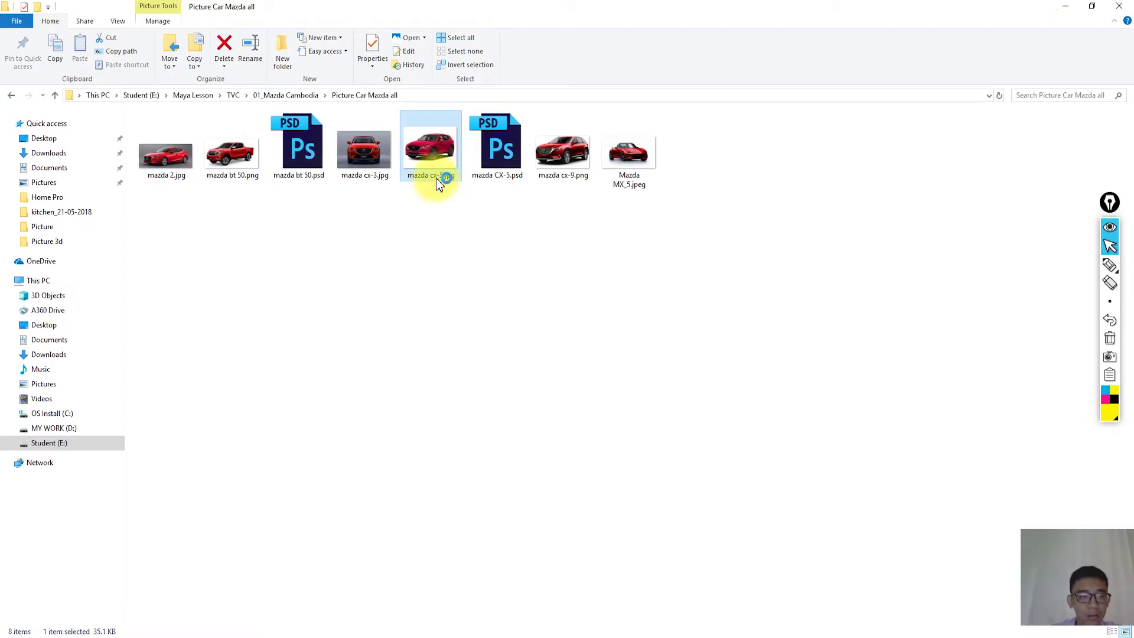
pyautogui.click(238, 177)
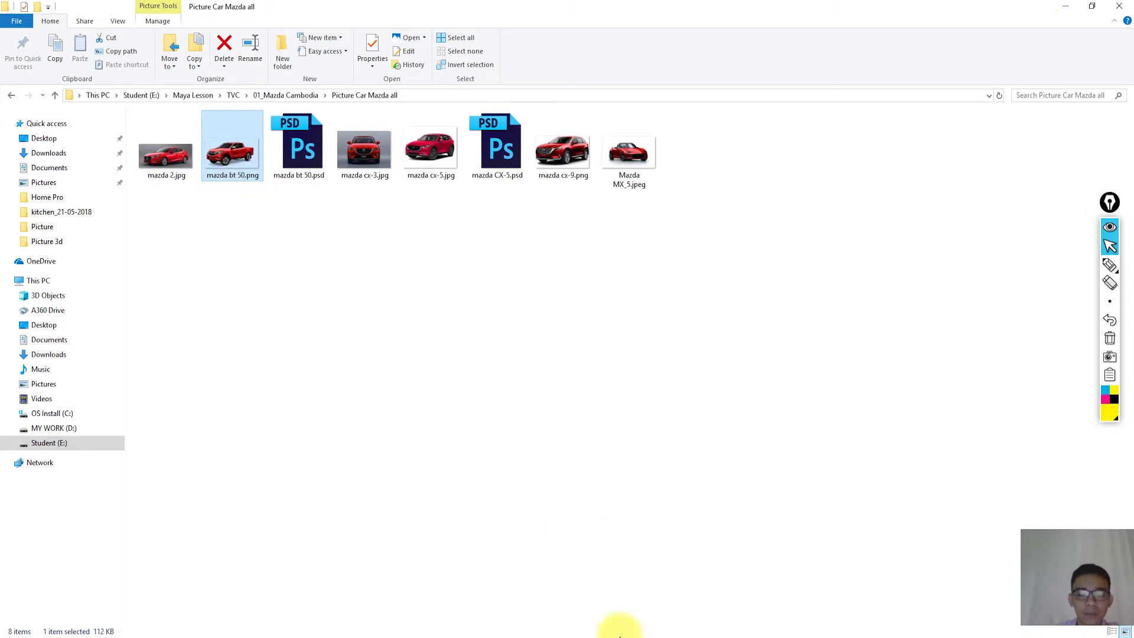
# Preview mazda bt 50.png full-screen, close it, and return to select the Khmer New Year promo video
pyautogui.doubleClick(232, 154)
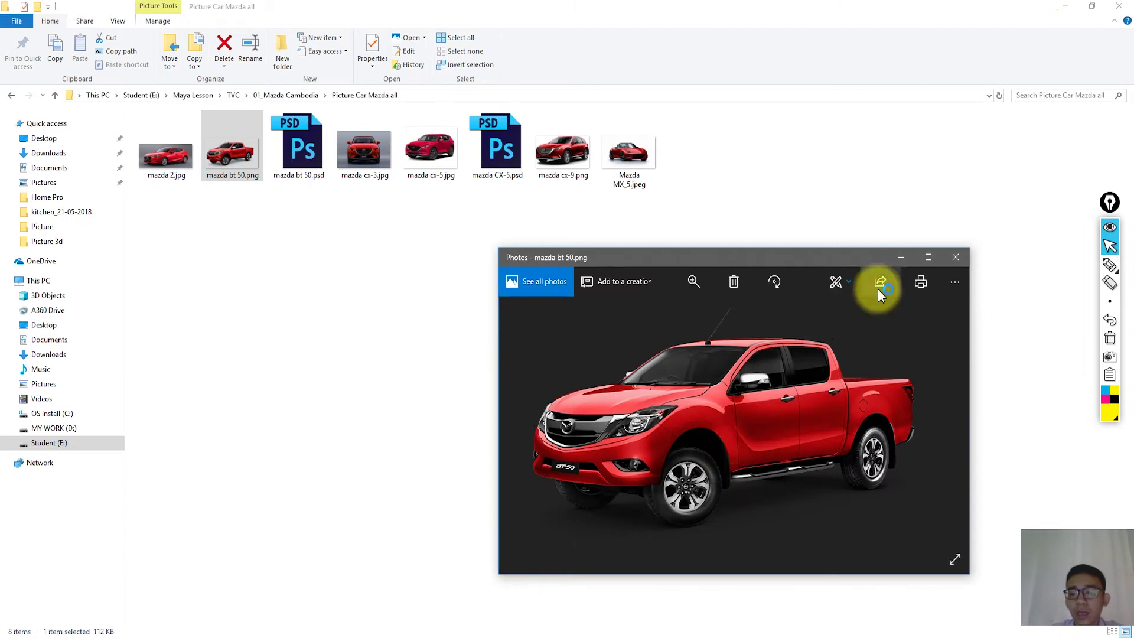
pyautogui.click(925, 261)
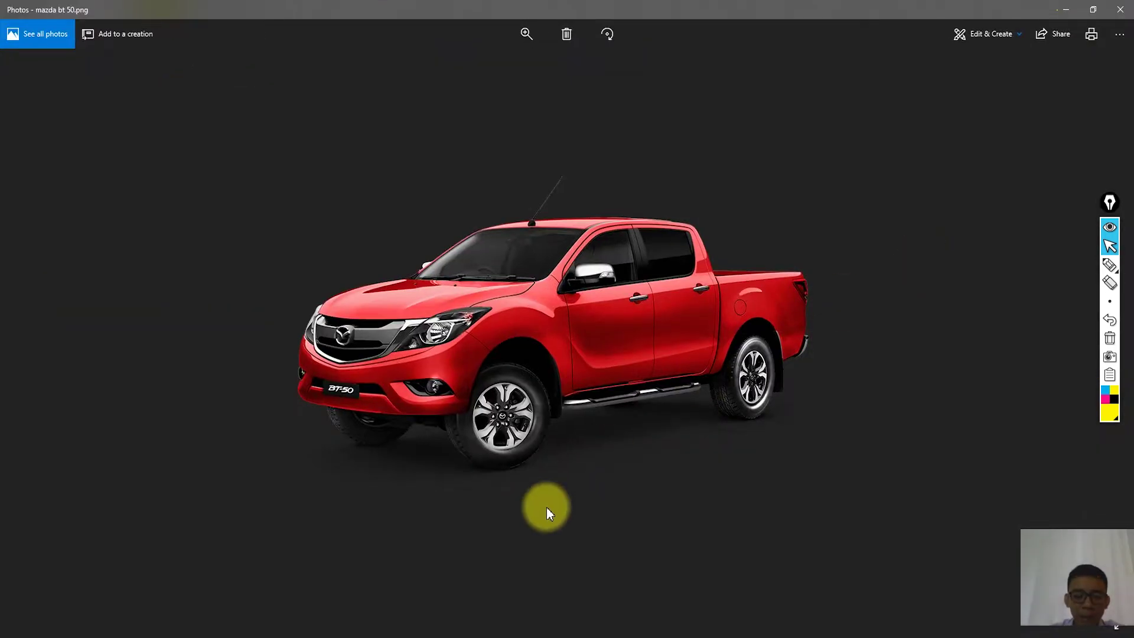
pyautogui.hotkey('alt', 'F4')
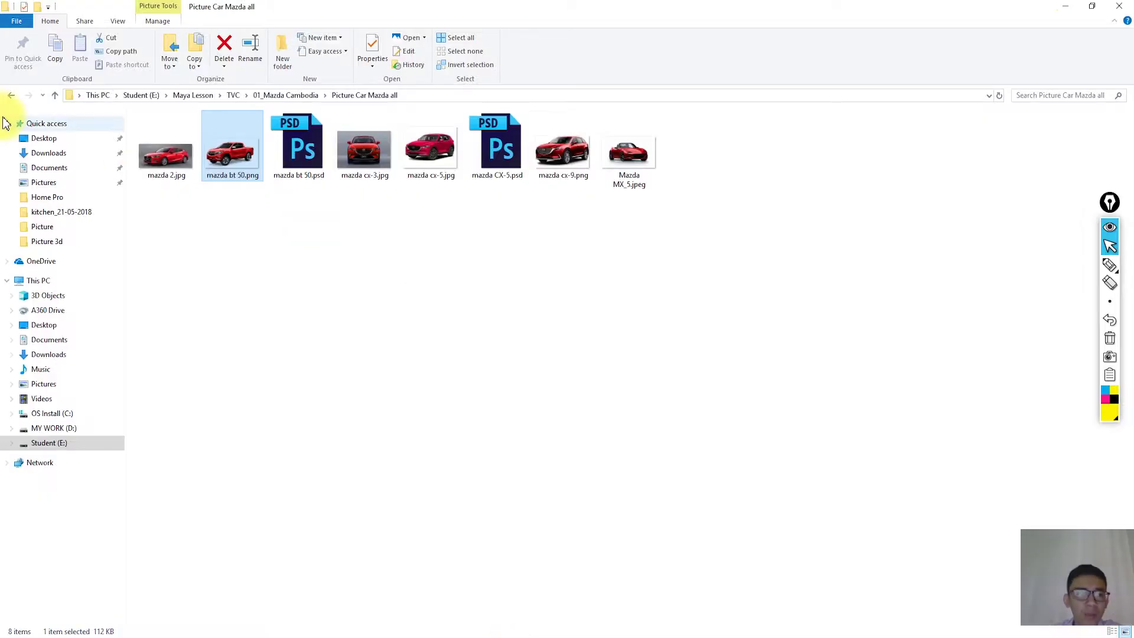
pyautogui.click(10, 97)
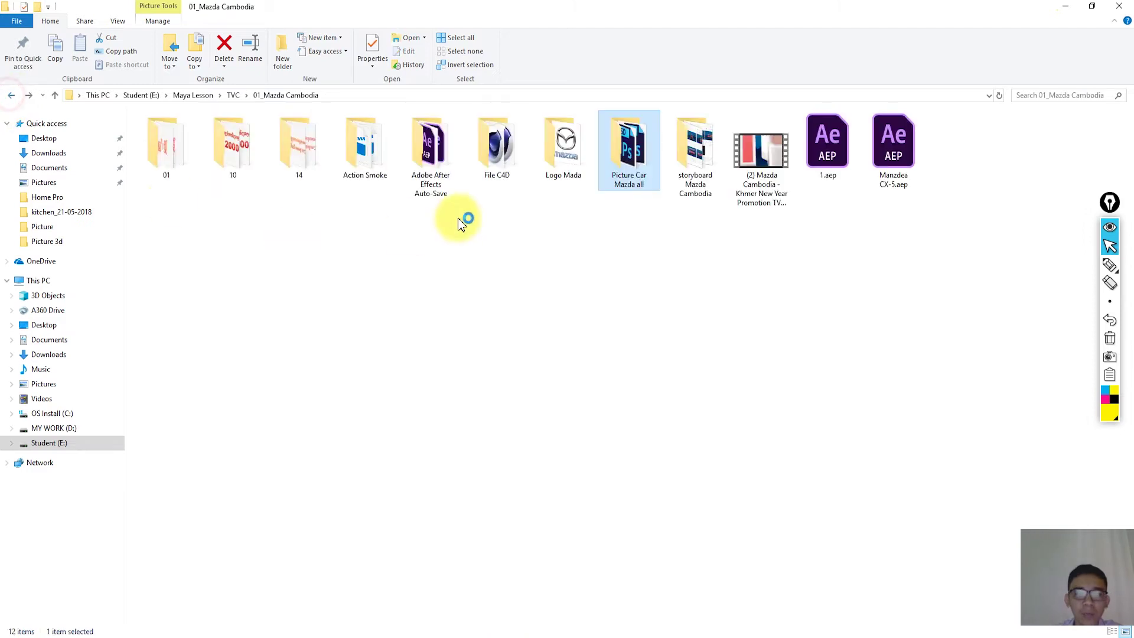
pyautogui.click(755, 169)
# Play the Khmer New Year promo, scrub back to the CX-5 scene at 00:13, and pause on the BT-50 at 00:15
pyautogui.doubleClick(755, 169)
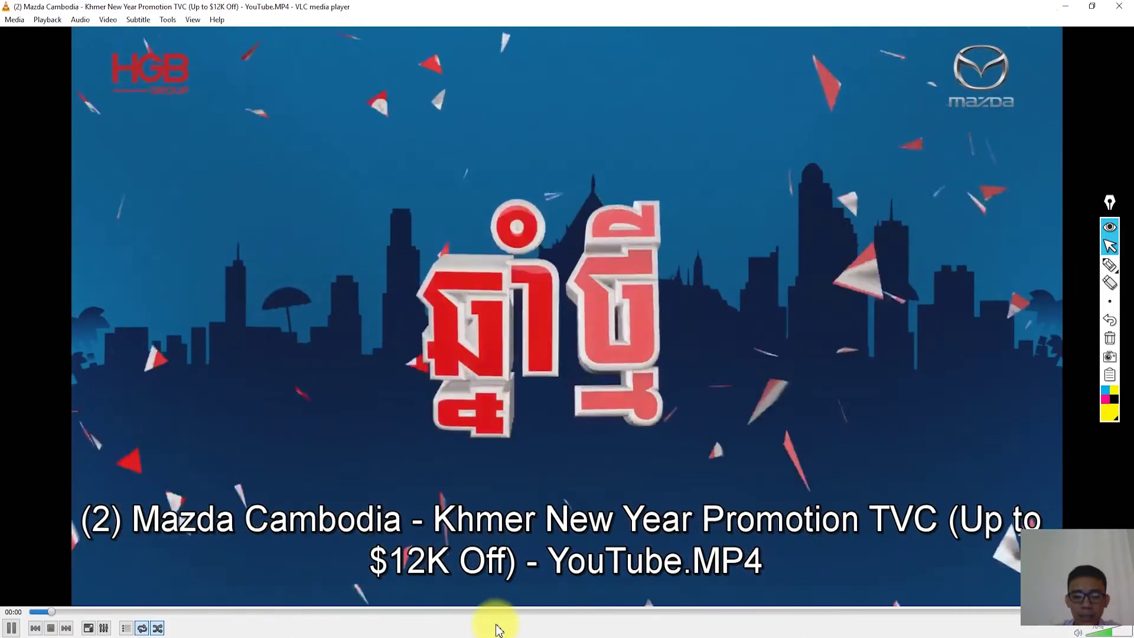
pyautogui.moveTo(495, 618); pyautogui.dragTo(403, 611)
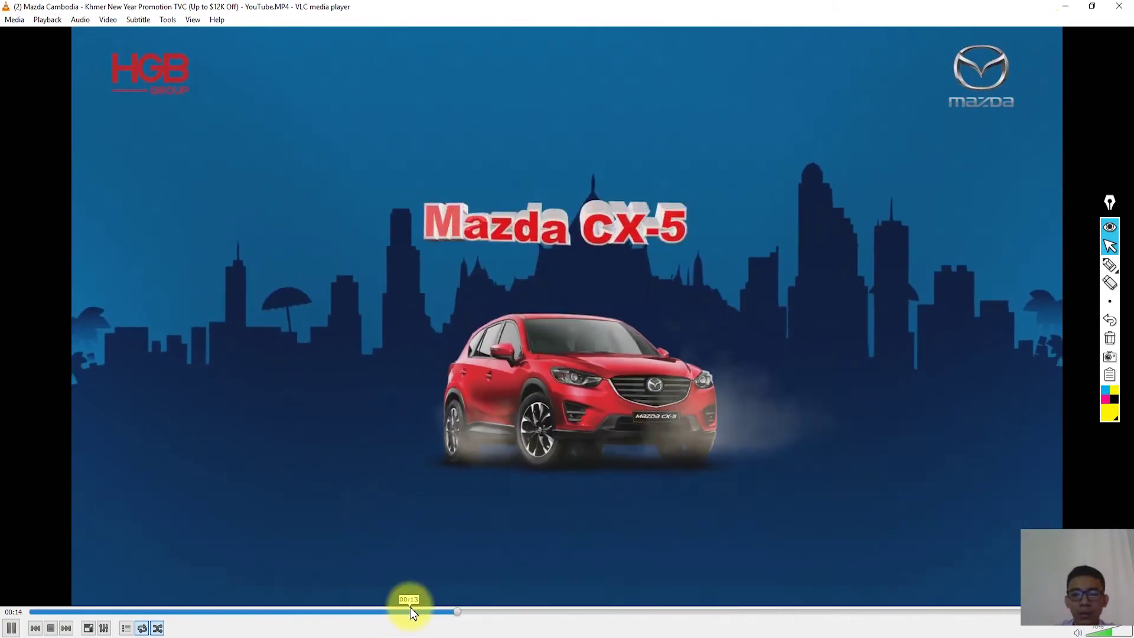
pyautogui.press('space')
pyautogui.click(680, 426)
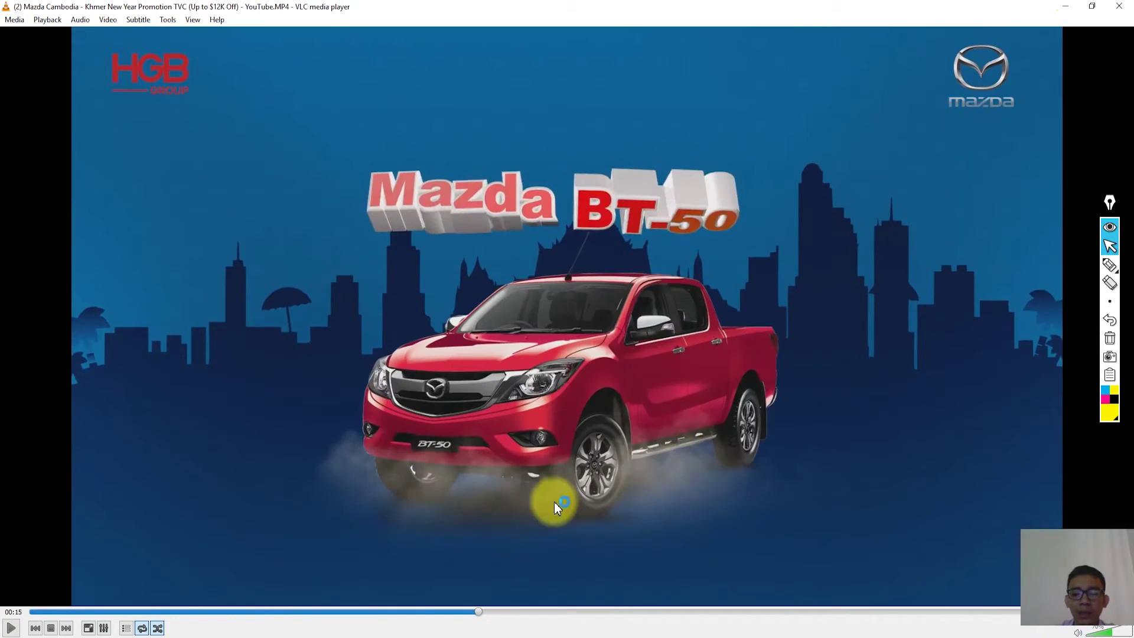
pyautogui.moveTo(458, 617); pyautogui.dragTo(417, 608)
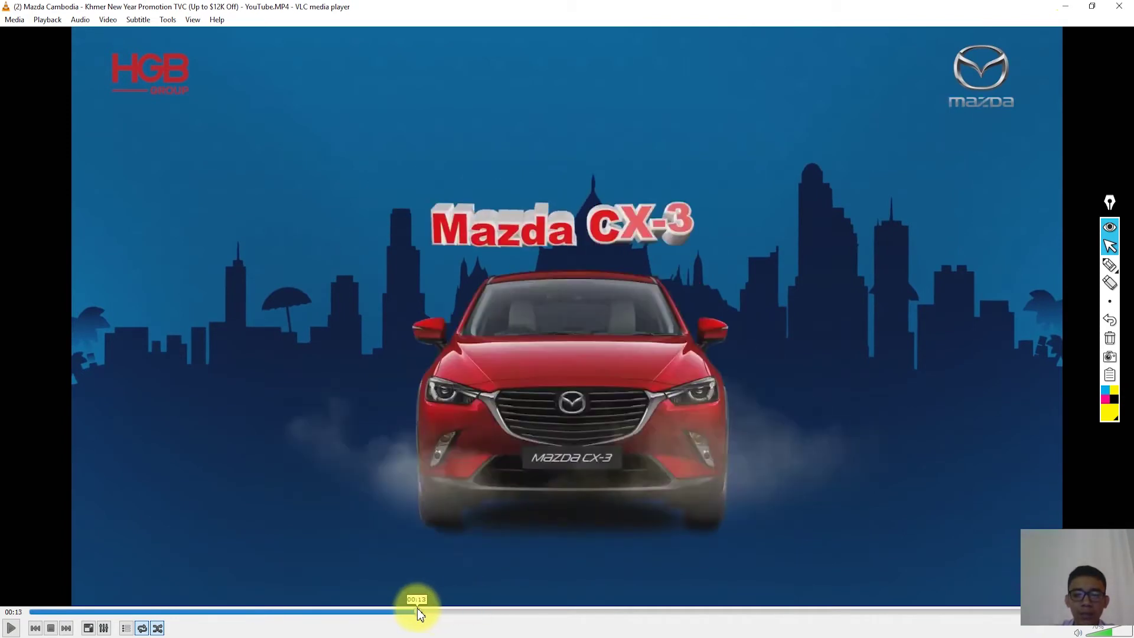
pyautogui.press('space')
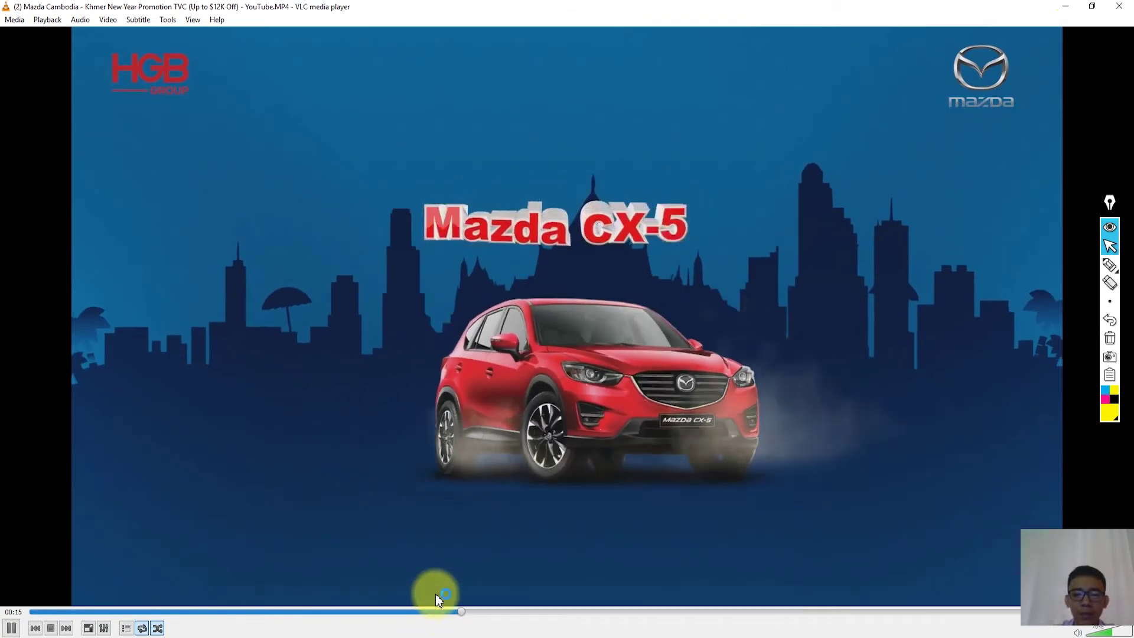
pyautogui.click(622, 434)
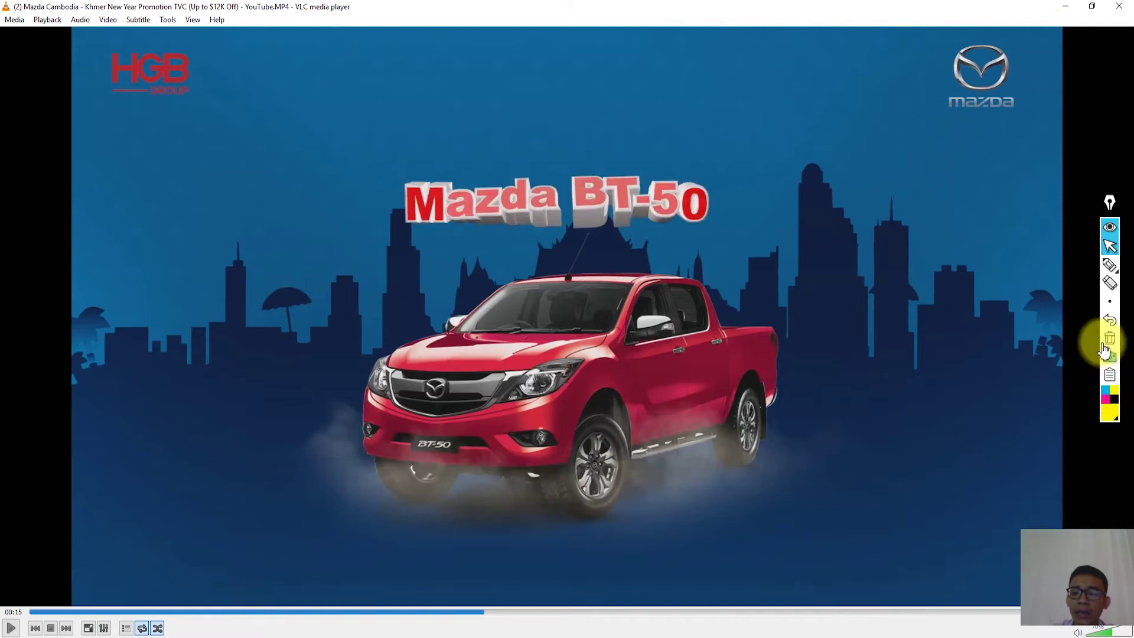
# Circle the truck's front and rear wheels and the BT-50 bumper badge in magenta ink
pyautogui.click(1109, 264)
pyautogui.click(1105, 399)
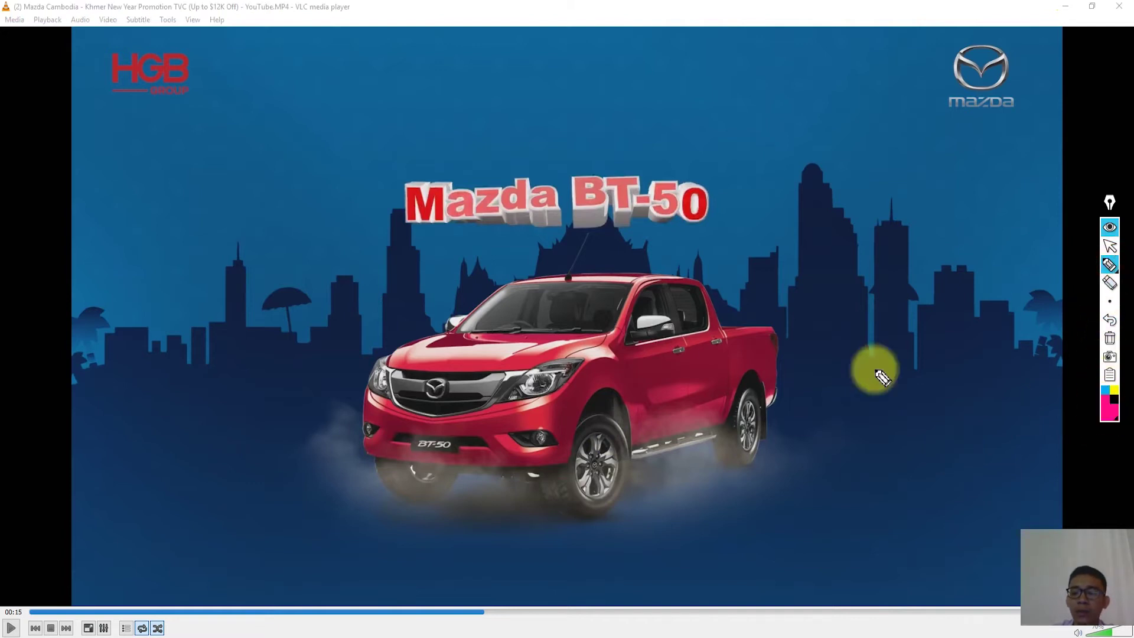
pyautogui.moveTo(615, 413); pyautogui.dragTo(604, 400)
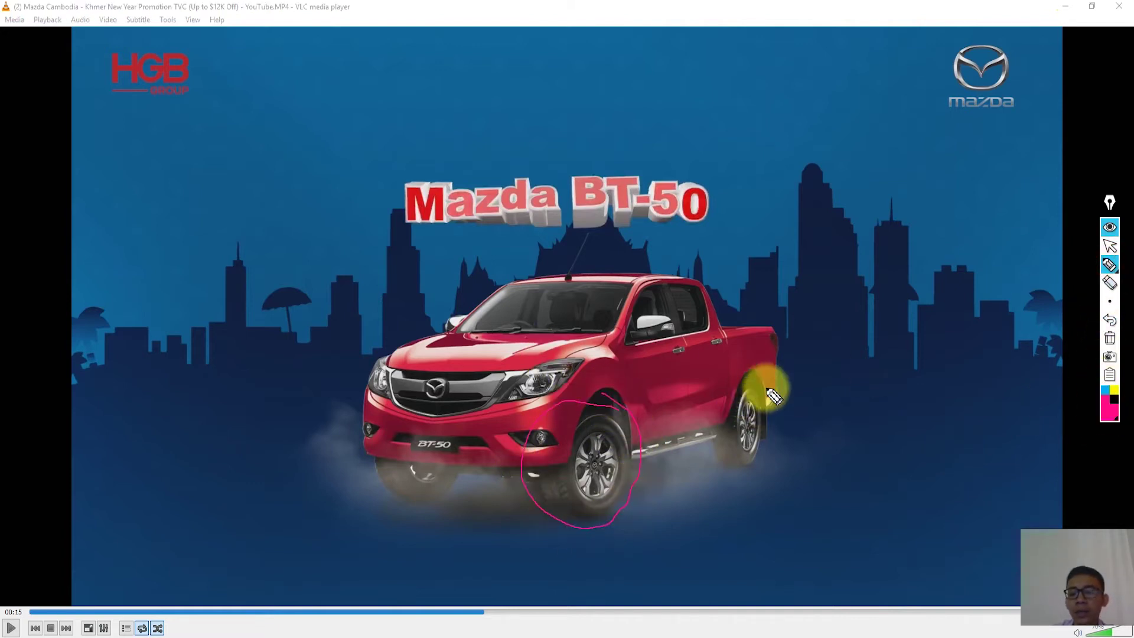
pyautogui.moveTo(768, 391); pyautogui.dragTo(763, 385)
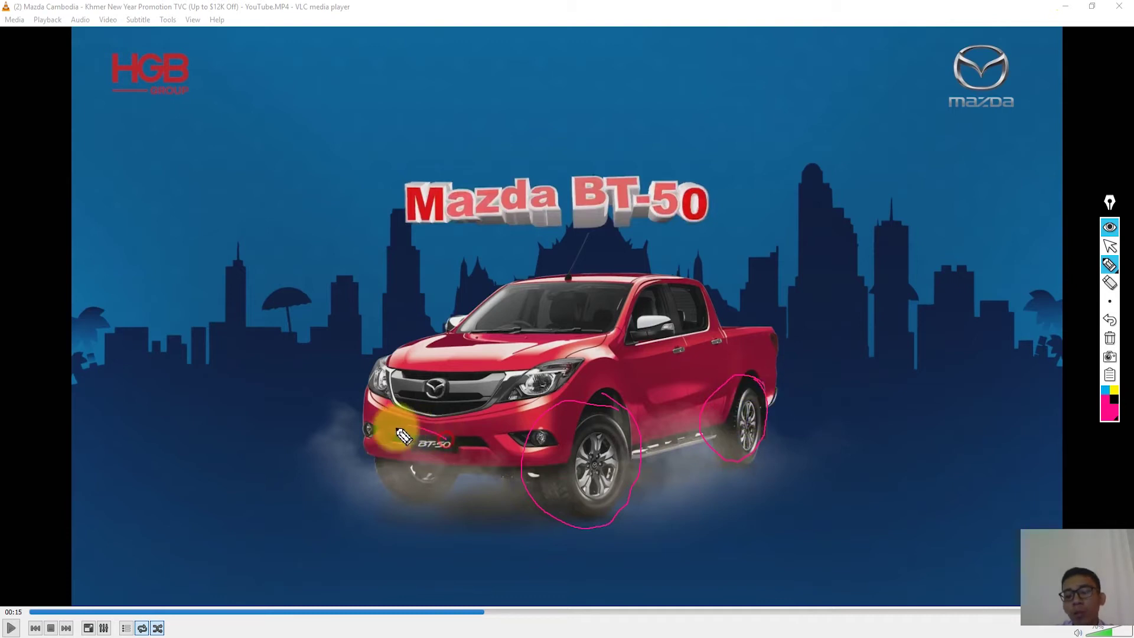
pyautogui.moveTo(402, 436); pyautogui.dragTo(405, 425)
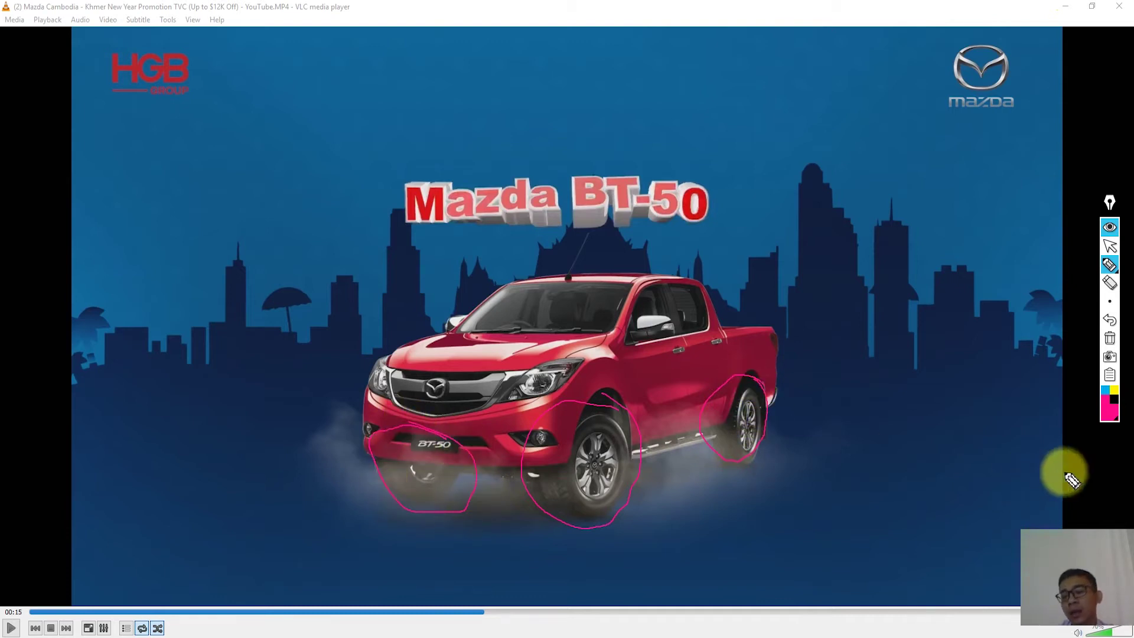
# Outline the truck body in blue and mark the smoke under the bumper and rear side
pyautogui.click(1105, 397)
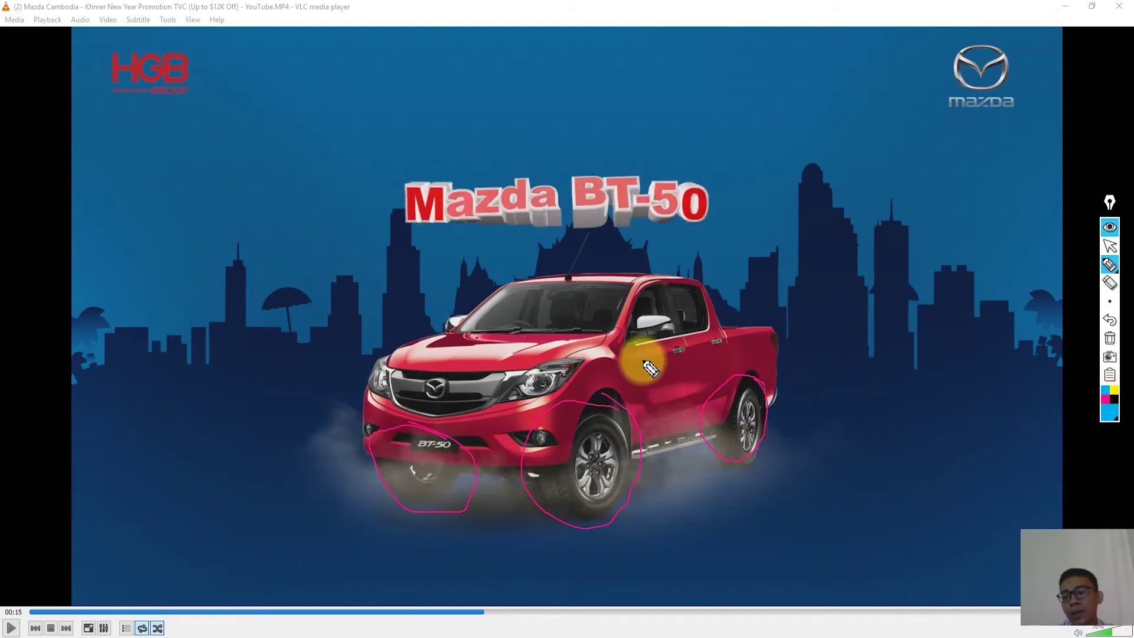
pyautogui.moveTo(683, 272)
pyautogui.mouseDown()
pyautogui.moveTo(555, 414)
pyautogui.moveTo(702, 267)
pyautogui.moveTo(682, 261)
pyautogui.mouseUp()
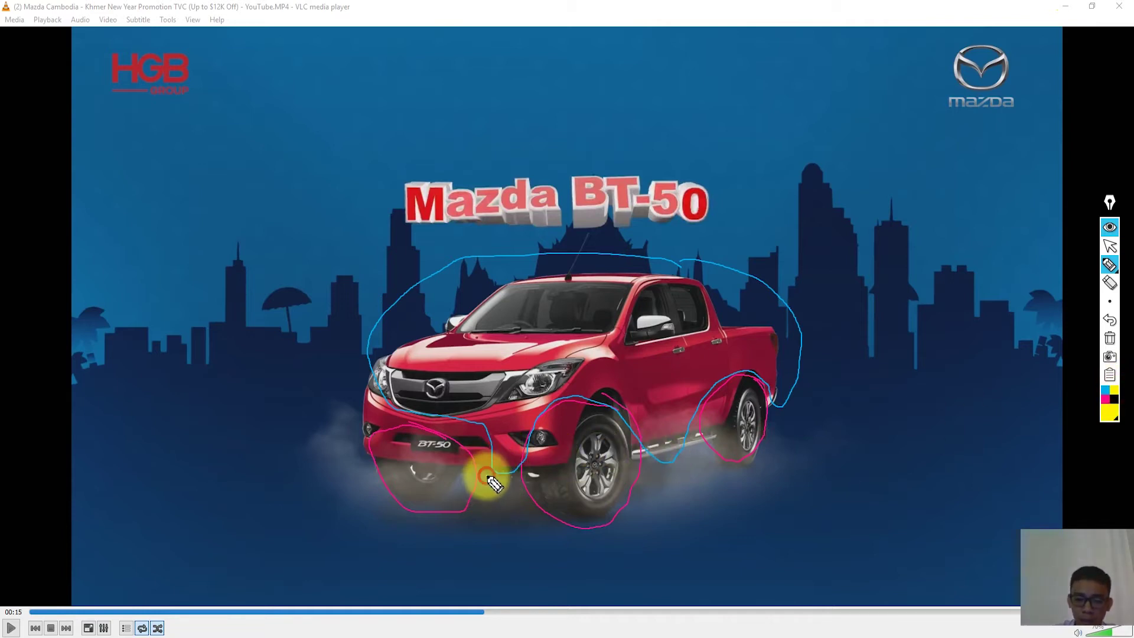
pyautogui.moveTo(488, 478)
pyautogui.mouseDown()
pyautogui.moveTo(374, 520)
pyautogui.moveTo(532, 534)
pyautogui.moveTo(536, 488)
pyautogui.mouseUp()
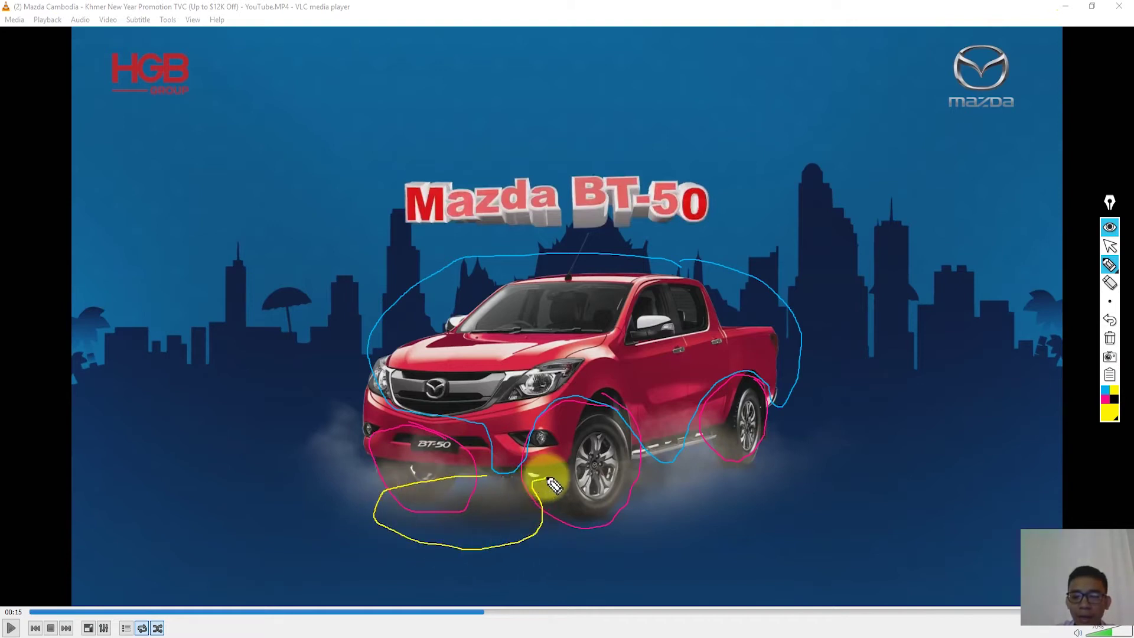
pyautogui.moveTo(627, 474)
pyautogui.mouseDown()
pyautogui.moveTo(691, 494)
pyautogui.moveTo(746, 462)
pyautogui.moveTo(678, 443)
pyautogui.moveTo(626, 472)
pyautogui.mouseUp()
pyautogui.moveTo(494, 473); pyautogui.dragTo(543, 484)
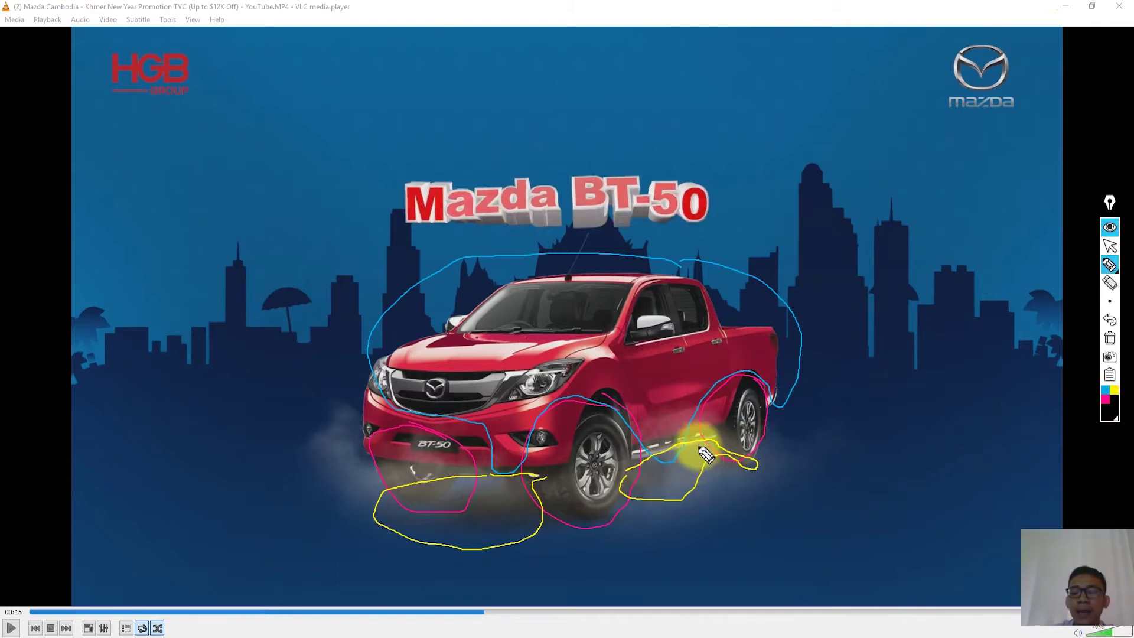
# Add black marks under the front bumper and by the rear wheel, then close the video
pyautogui.moveTo(701, 448); pyautogui.dragTo(728, 454)
pyautogui.moveTo(405, 463); pyautogui.dragTo(481, 467)
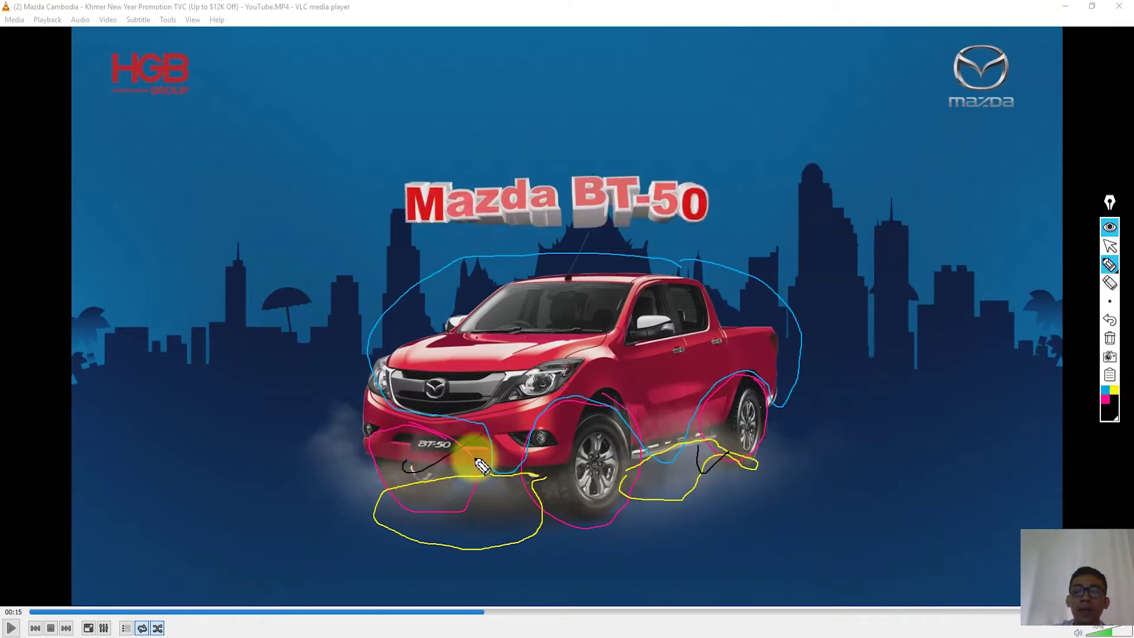
pyautogui.click(1111, 248)
pyautogui.click(524, 634)
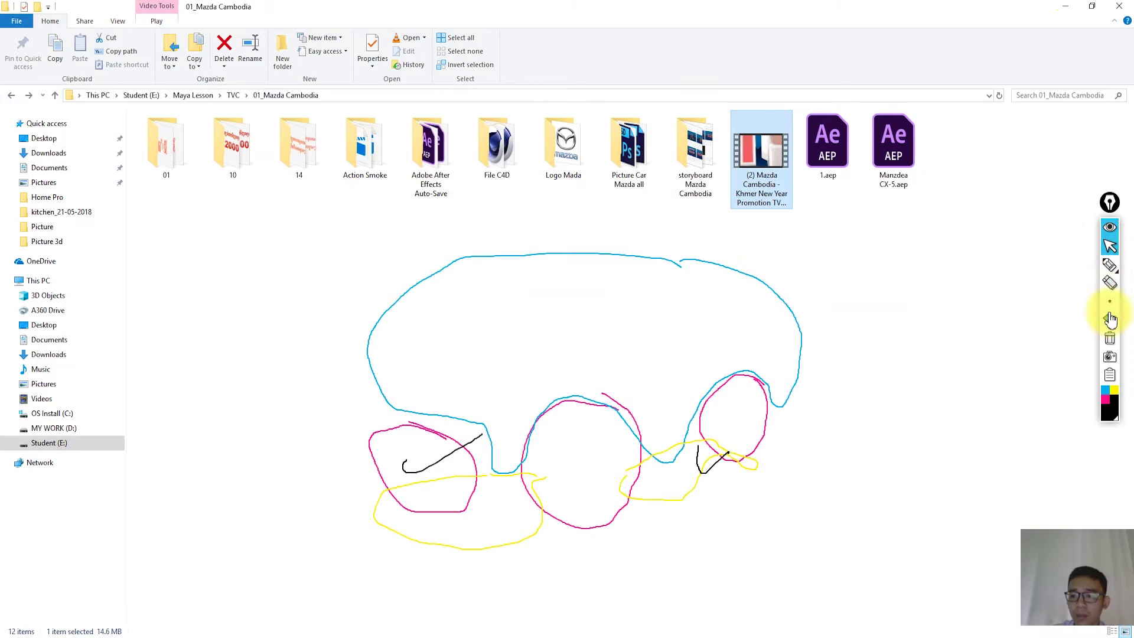
# Clear the ink, then preview Dust_Wave_05.mov from the Action Smoke folder in VLC
pyautogui.click(1111, 348)
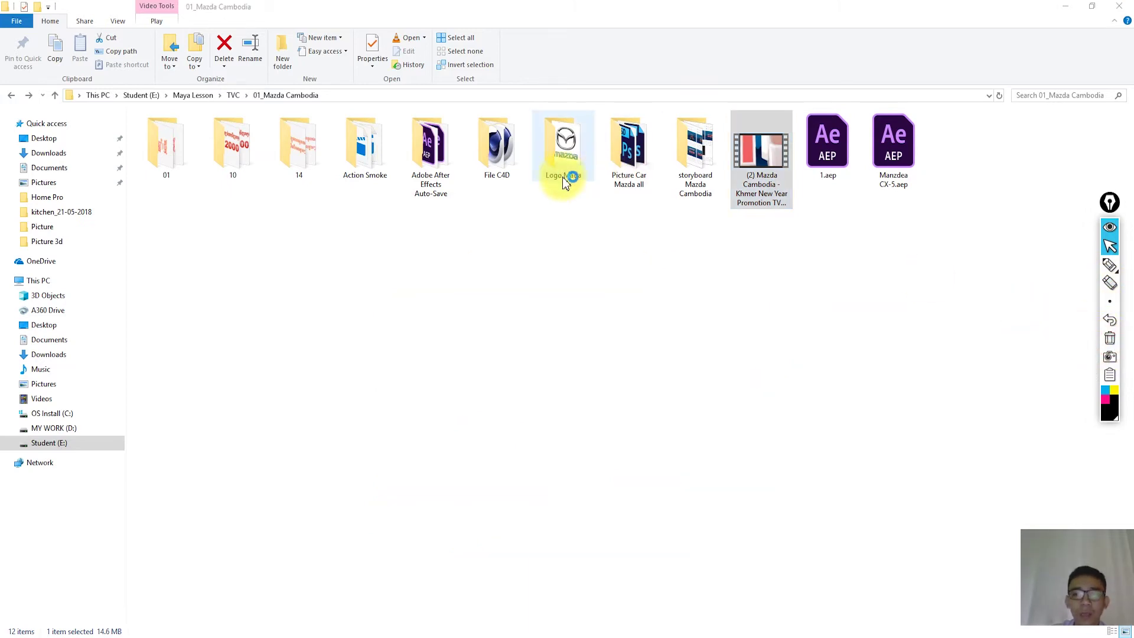
pyautogui.doubleClick(366, 155)
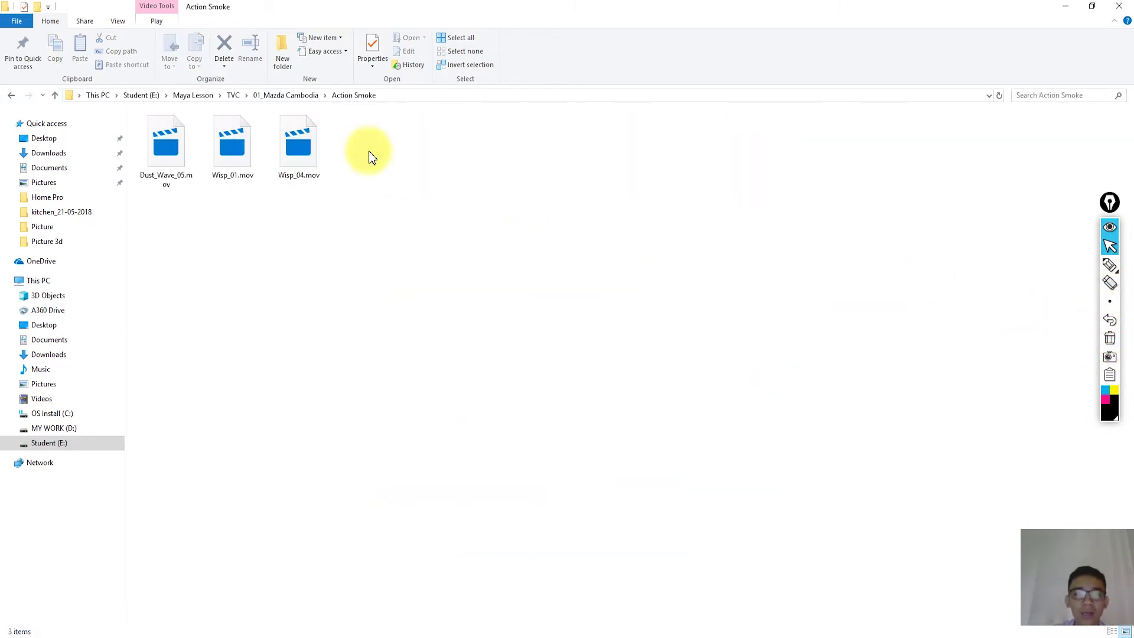
pyautogui.click(175, 153)
pyautogui.rightClick(173, 158)
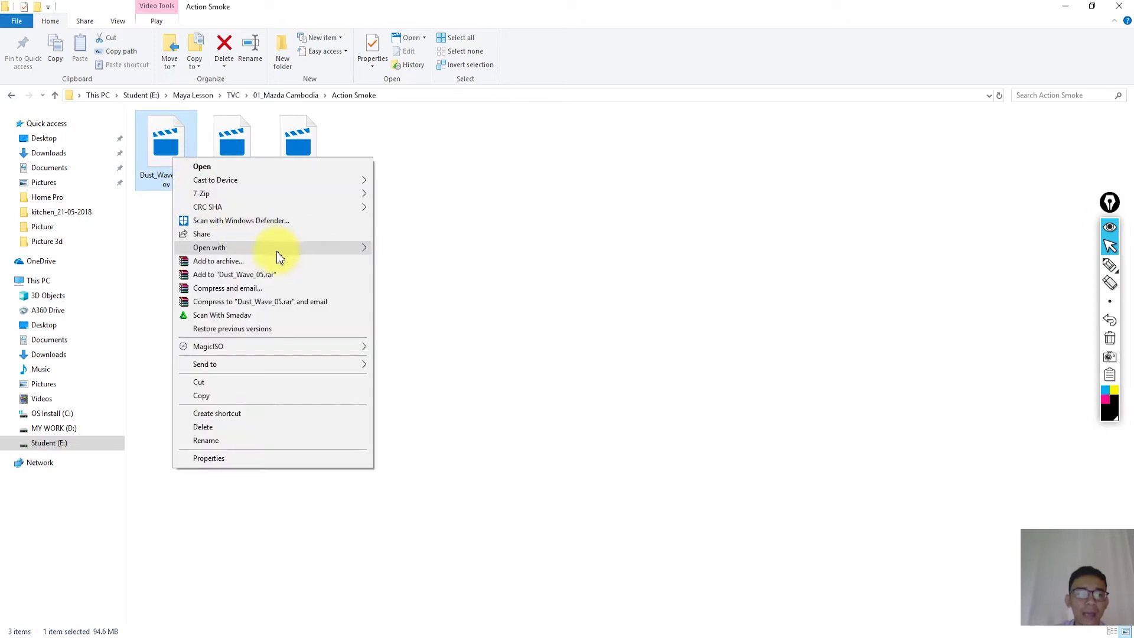
pyautogui.moveTo(209, 247)
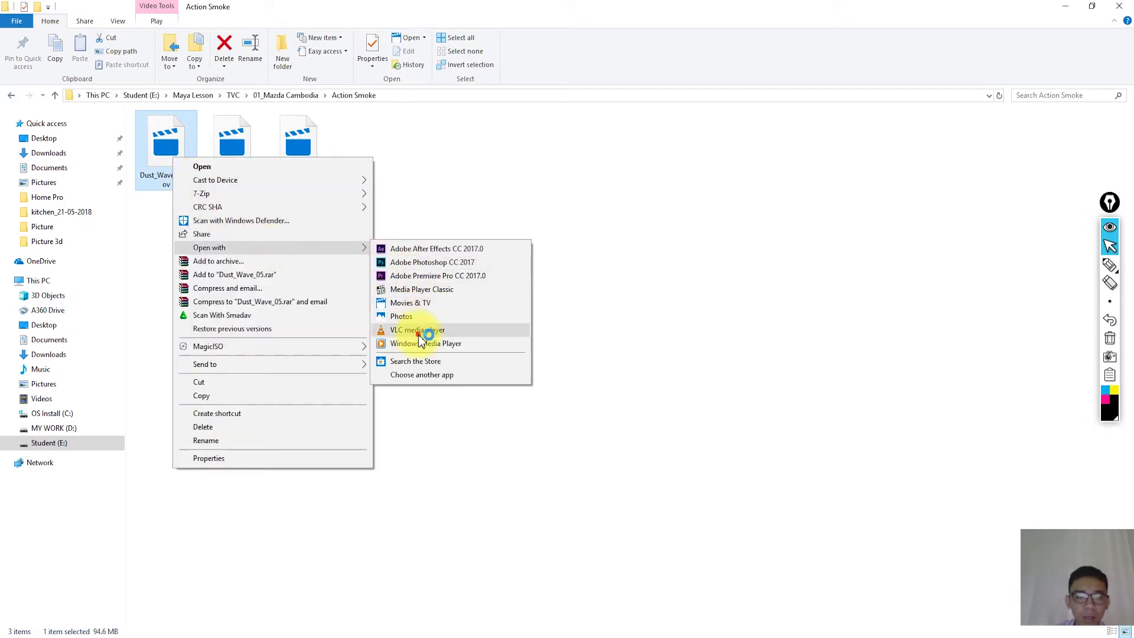
pyautogui.click(418, 330)
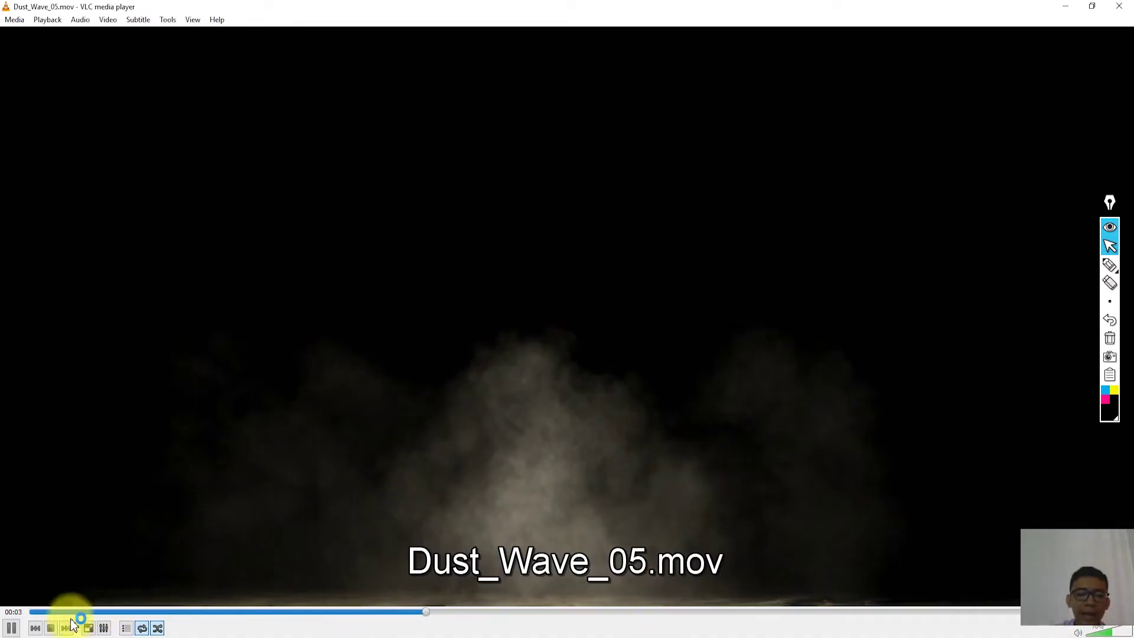
pyautogui.click(37, 614)
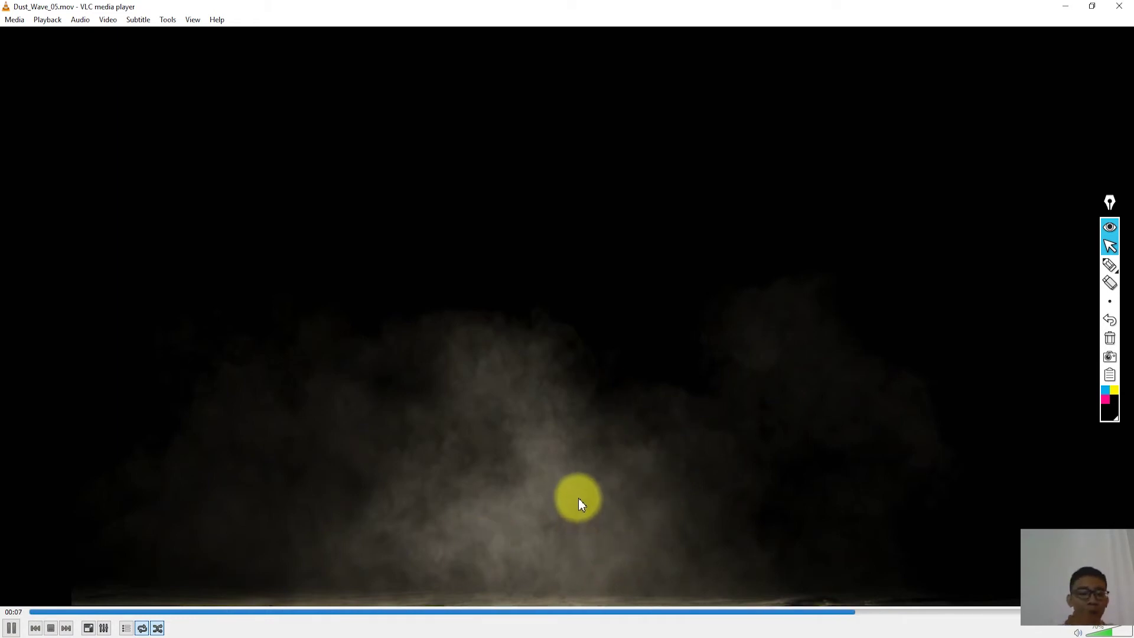
pyautogui.click(1117, 8)
# Select all three smoke clips and minimise File Explorer to reveal the truck photo
pyautogui.moveTo(406, 208); pyautogui.dragTo(193, 144)
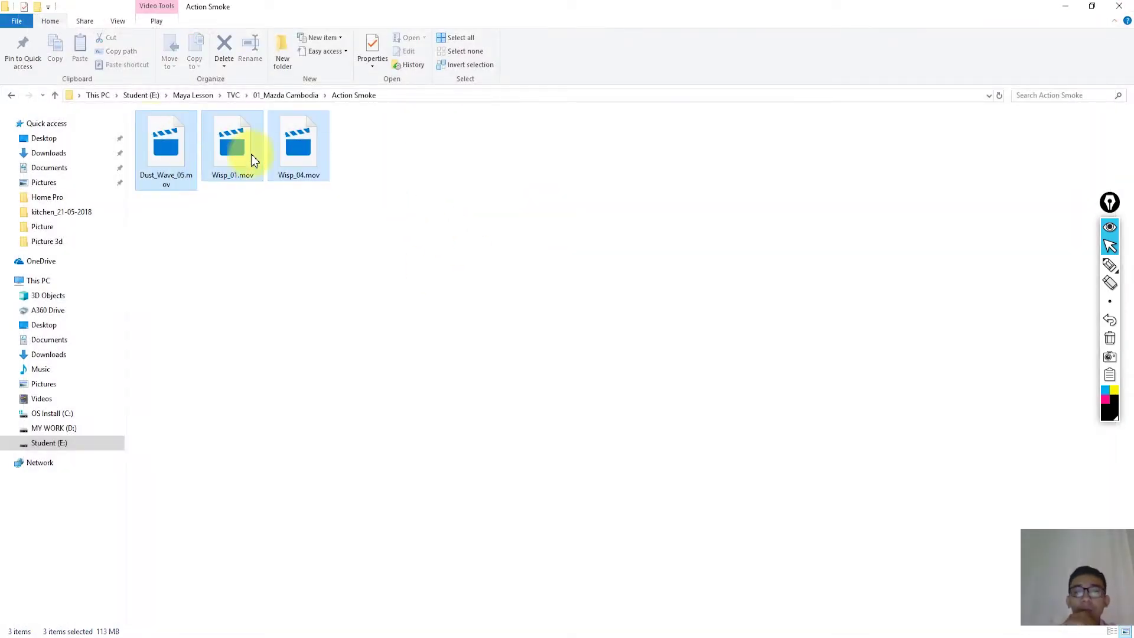
pyautogui.click(221, 207)
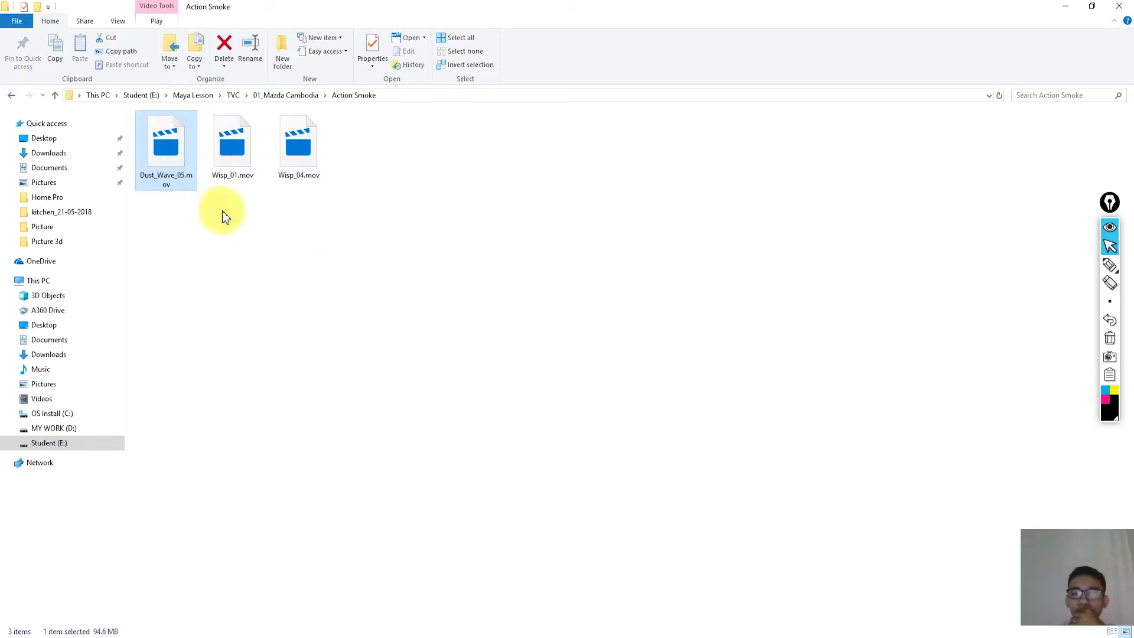
pyautogui.moveTo(347, 218); pyautogui.dragTo(187, 146)
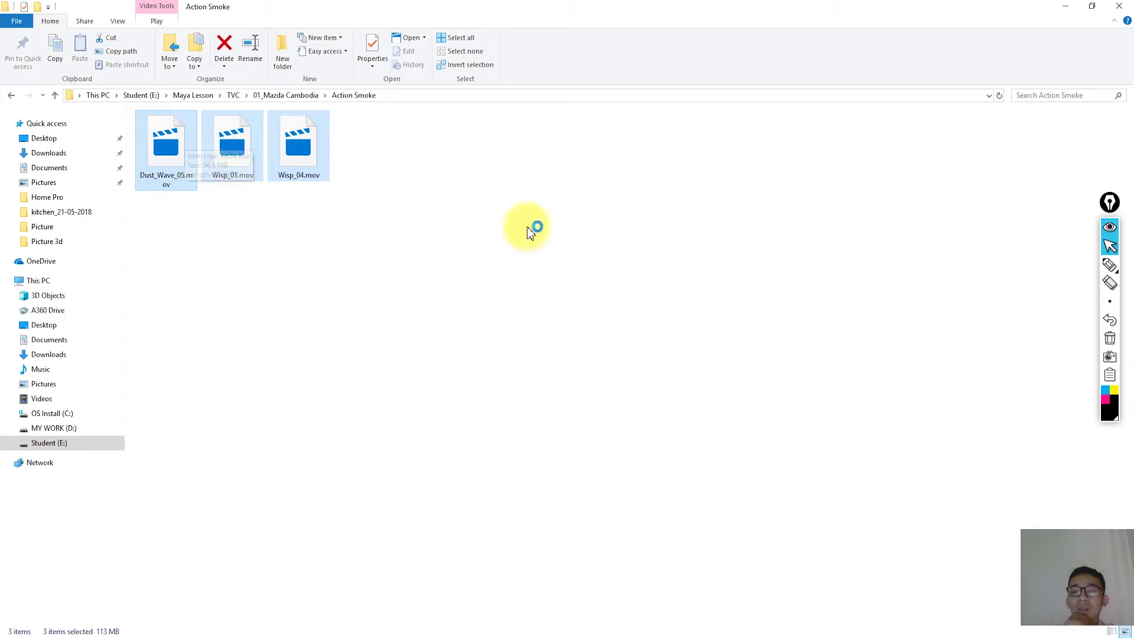
pyautogui.click(1060, 12)
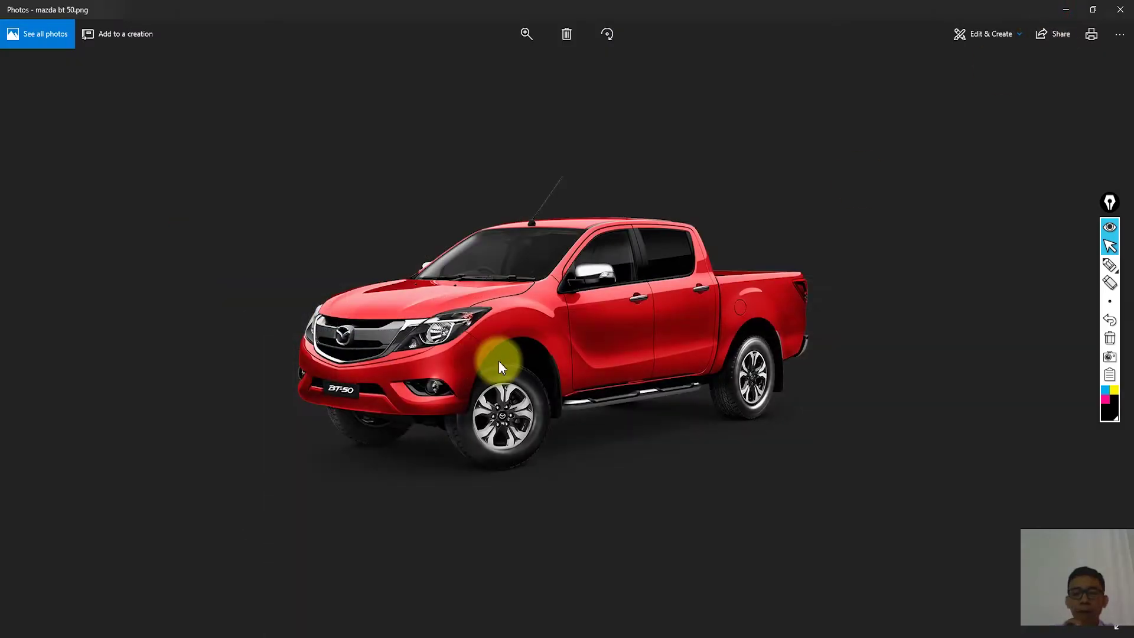
# Close the mazda bt 50.png photo in Photos
pyautogui.click(1121, 13)
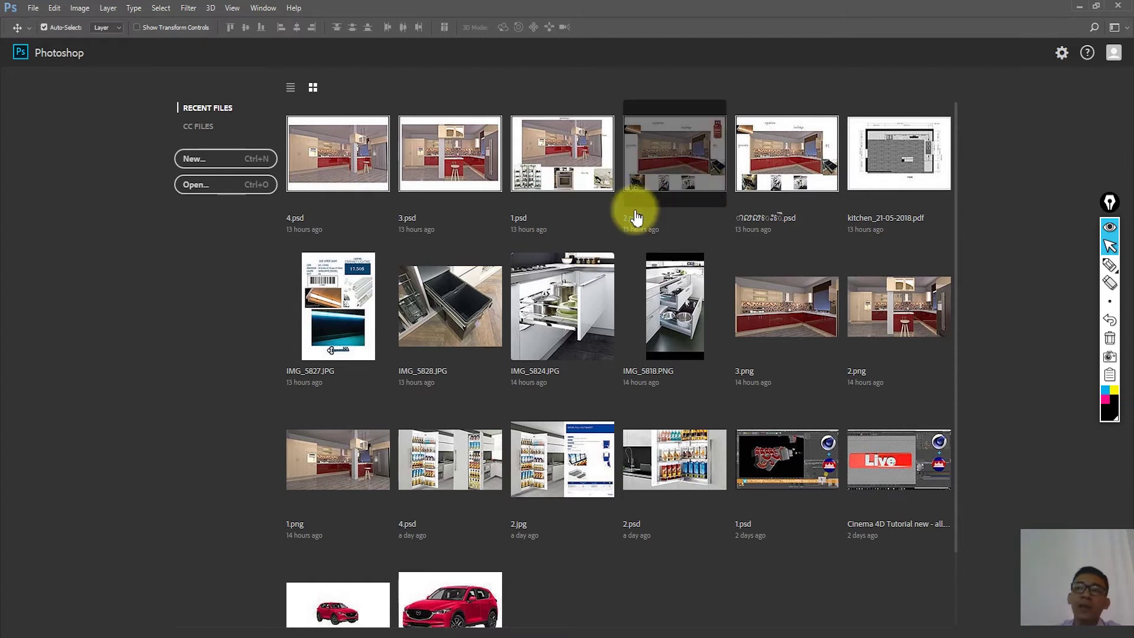
# Bring up the new document settings in Photoshop and dismiss them without creating anything
pyautogui.click(664, 203)
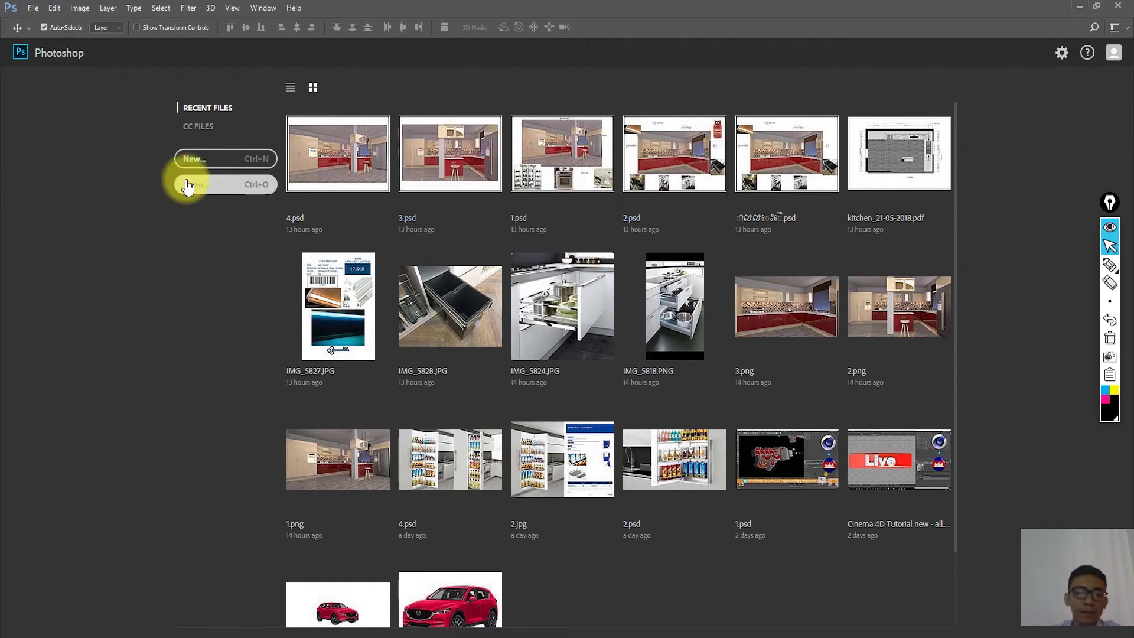
pyautogui.click(196, 159)
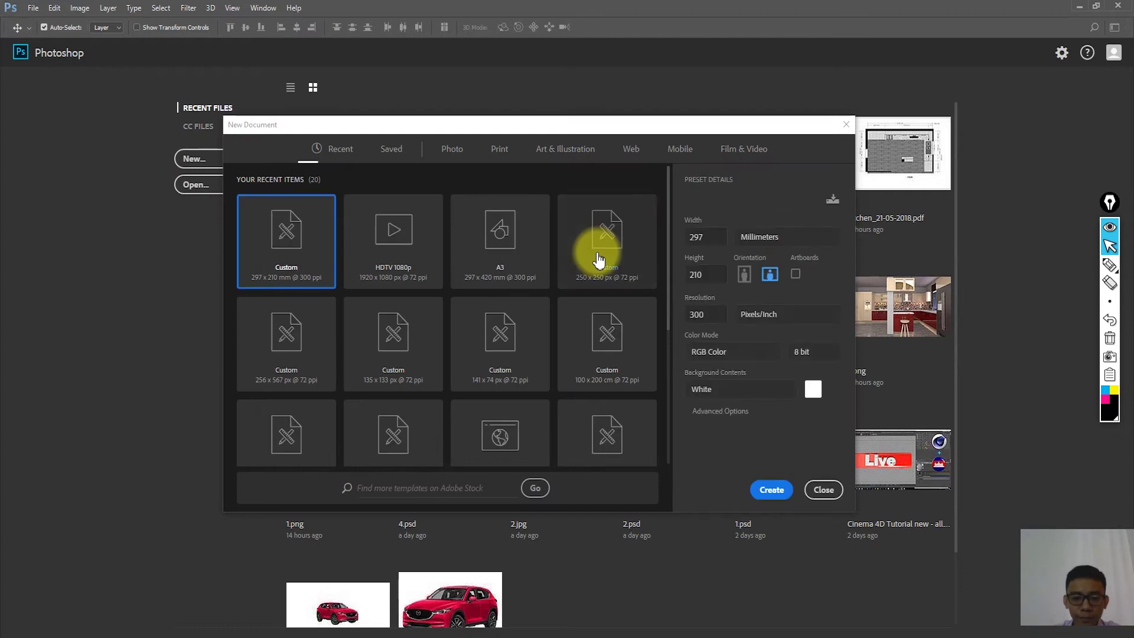
pyautogui.click(823, 491)
# Open mazda bt 50.png from E: > Maya Lesson > TVC > 01_Mazda Cambodia > Picture Car Mazda all
pyautogui.click(215, 193)
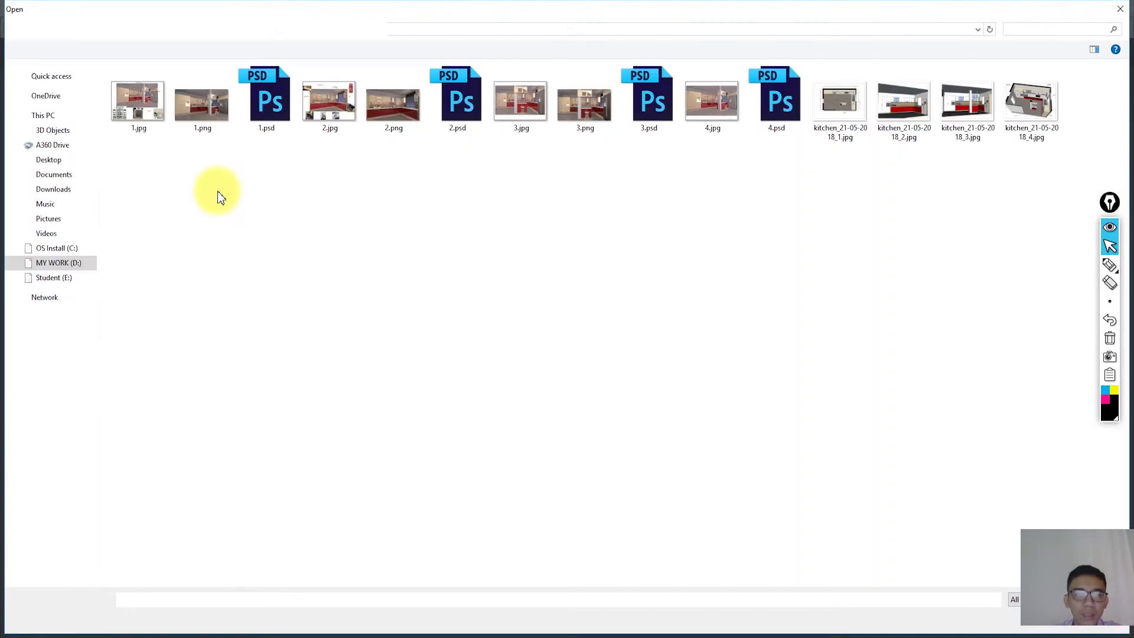
pyautogui.click(58, 398)
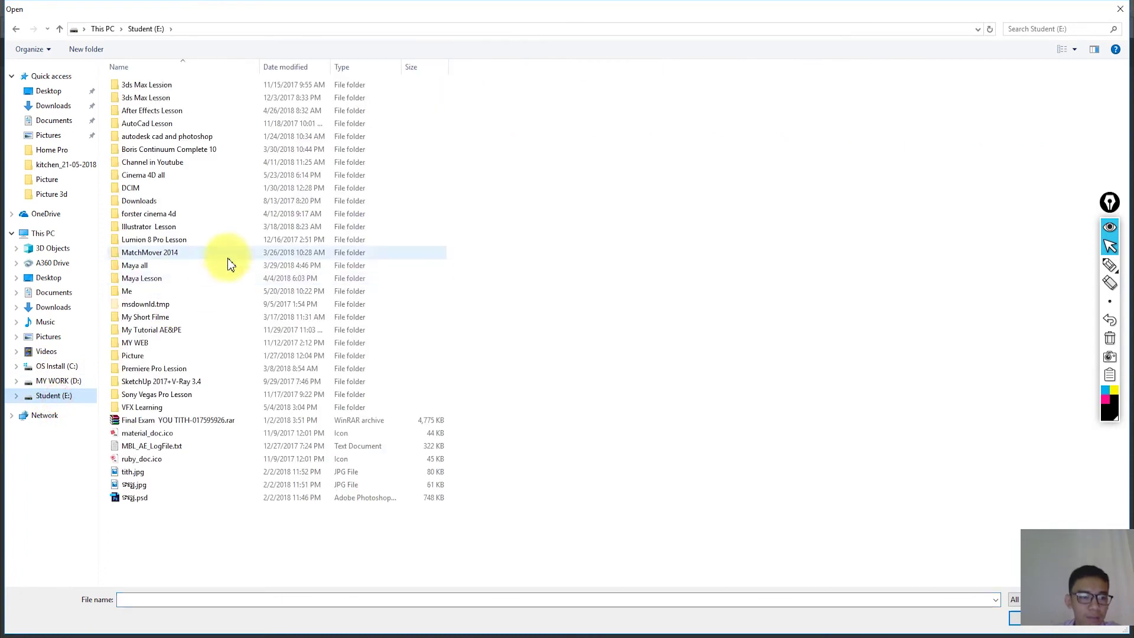
pyautogui.doubleClick(155, 281)
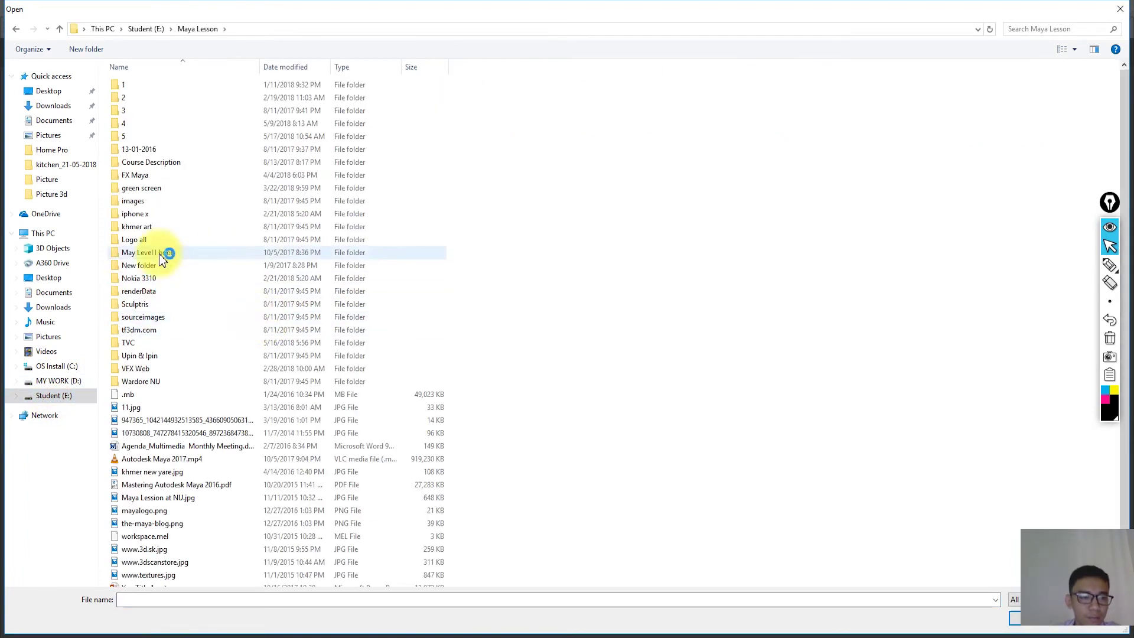
pyautogui.doubleClick(148, 343)
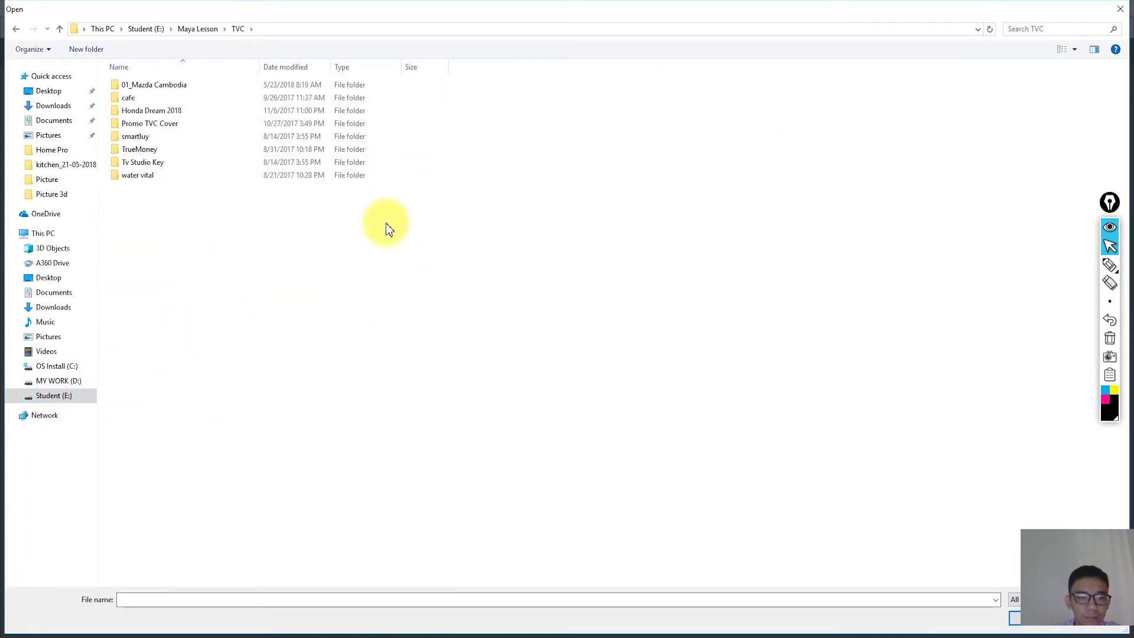
pyautogui.doubleClick(190, 84)
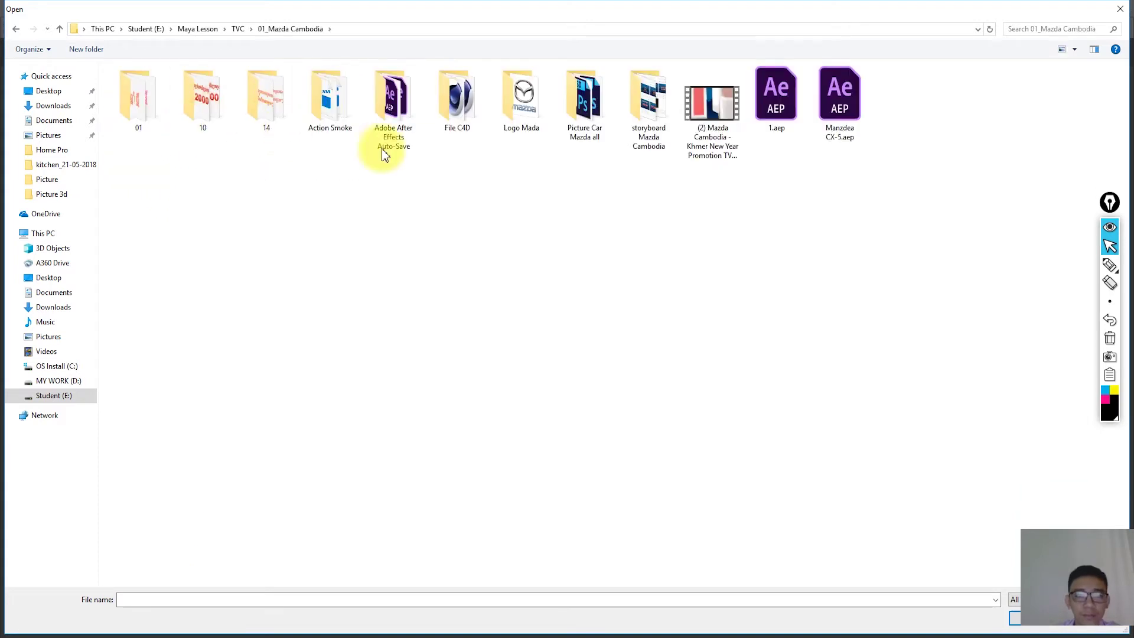
pyautogui.doubleClick(584, 99)
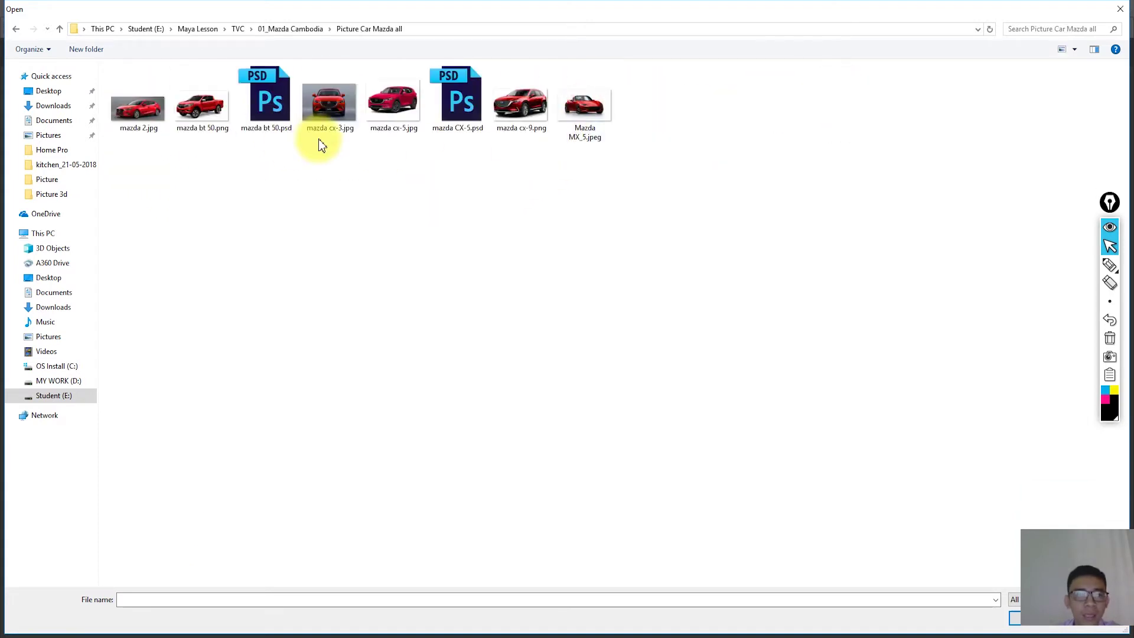
pyautogui.click(206, 100)
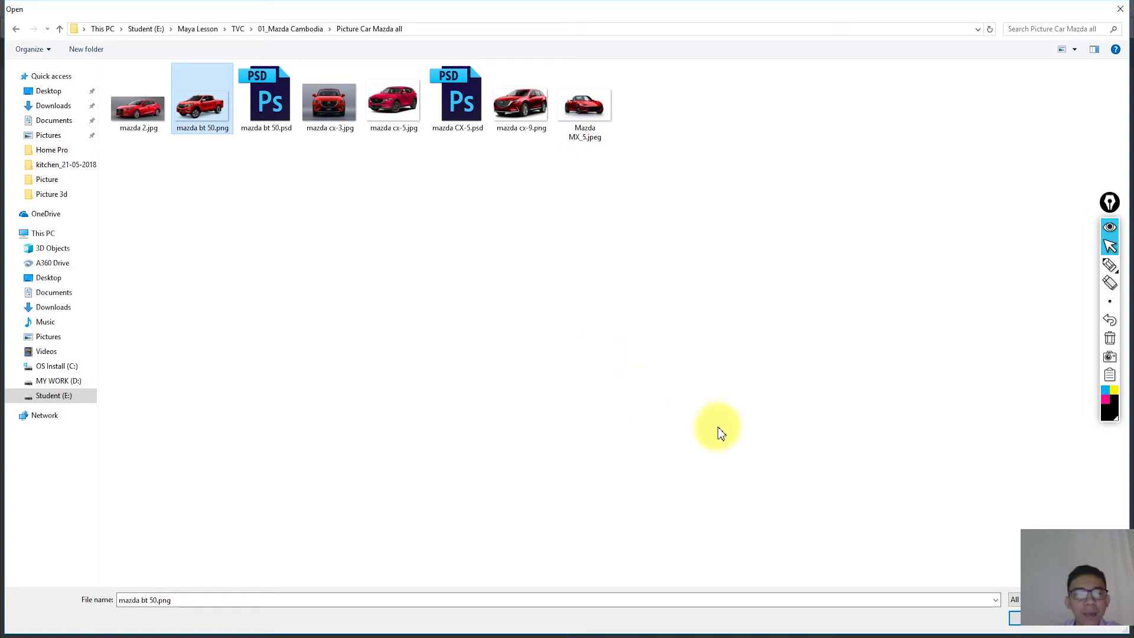
pyautogui.press('Return')
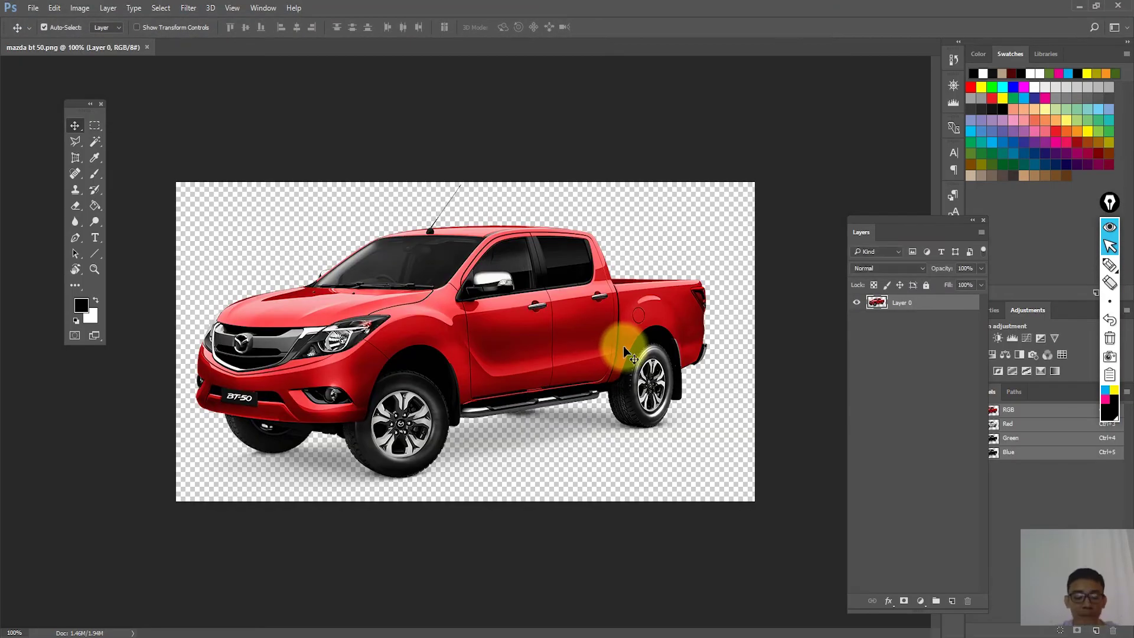
# Create a new 1920x1080 HDTV 1080p document and drag the truck into it
pyautogui.hotkey('ctrl', 'n')
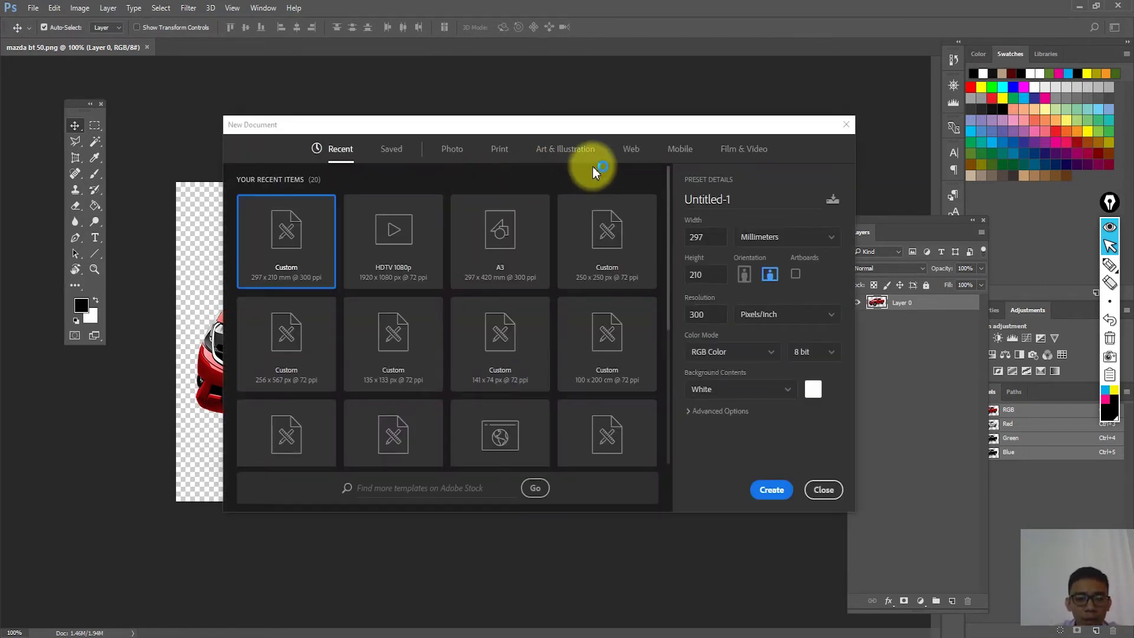
pyautogui.click(404, 236)
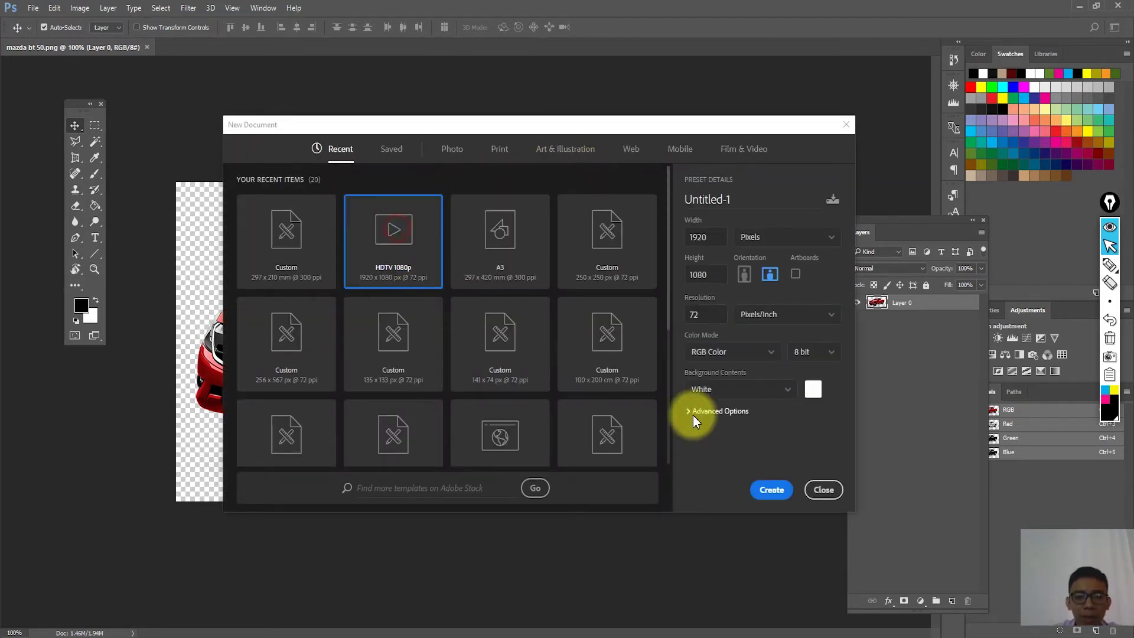
pyautogui.click(771, 490)
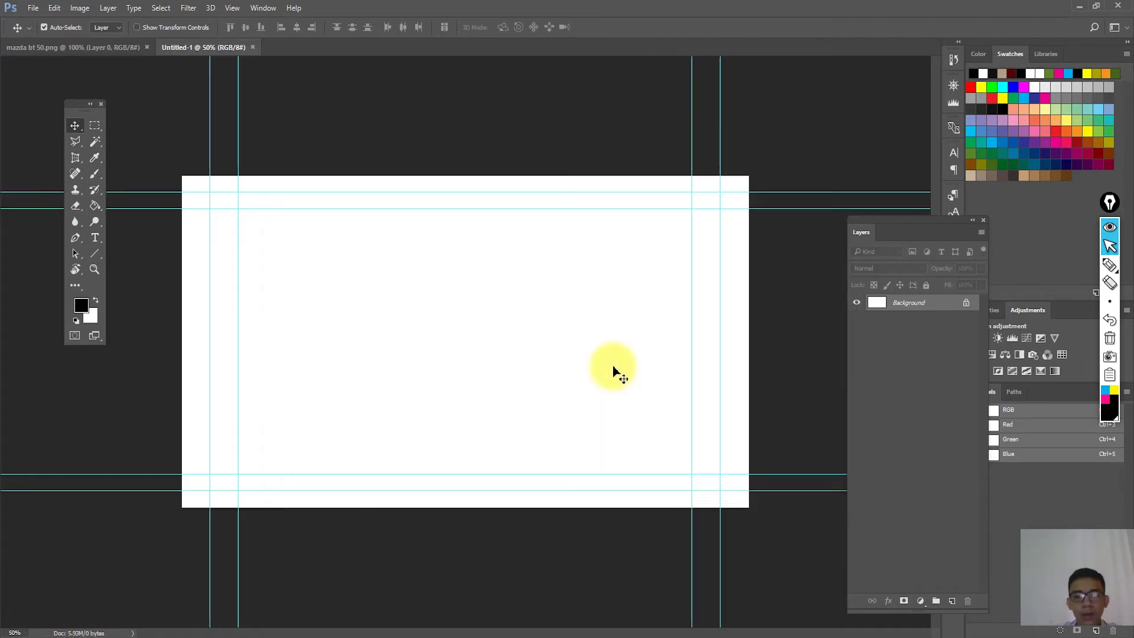
pyautogui.click(106, 47)
pyautogui.moveTo(408, 314)
pyautogui.mouseDown()
pyautogui.moveTo(261, 180)
pyautogui.moveTo(432, 426)
pyautogui.moveTo(432, 367)
pyautogui.mouseUp()
# Convert and delete the Background layer so the truck stands alone, zoomed to 50%
pyautogui.click(857, 319)
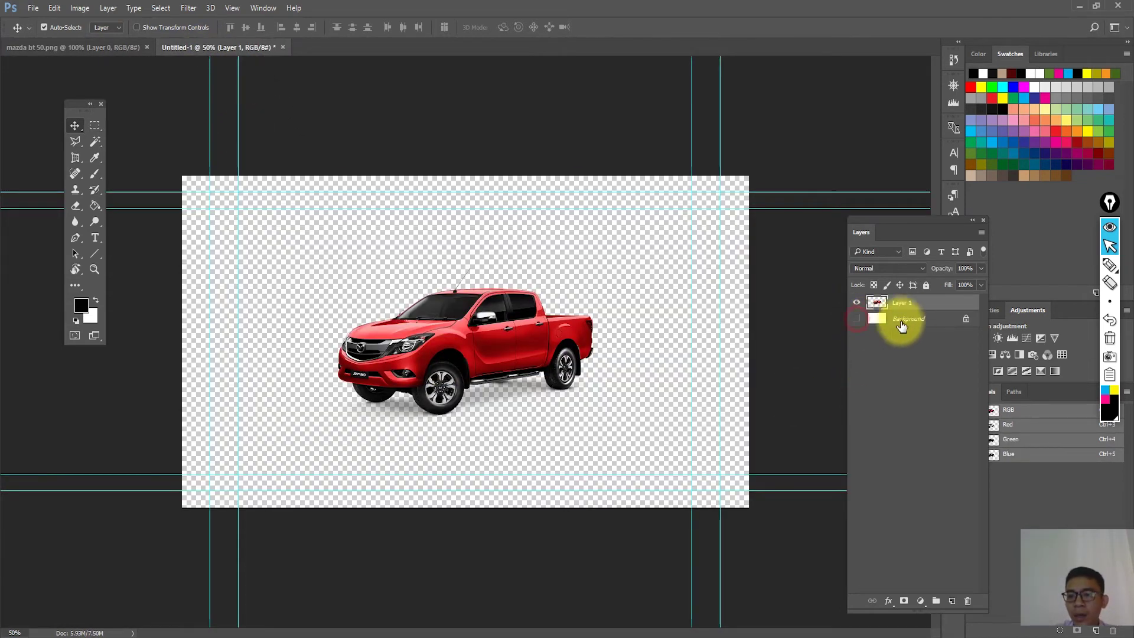
pyautogui.click(910, 321)
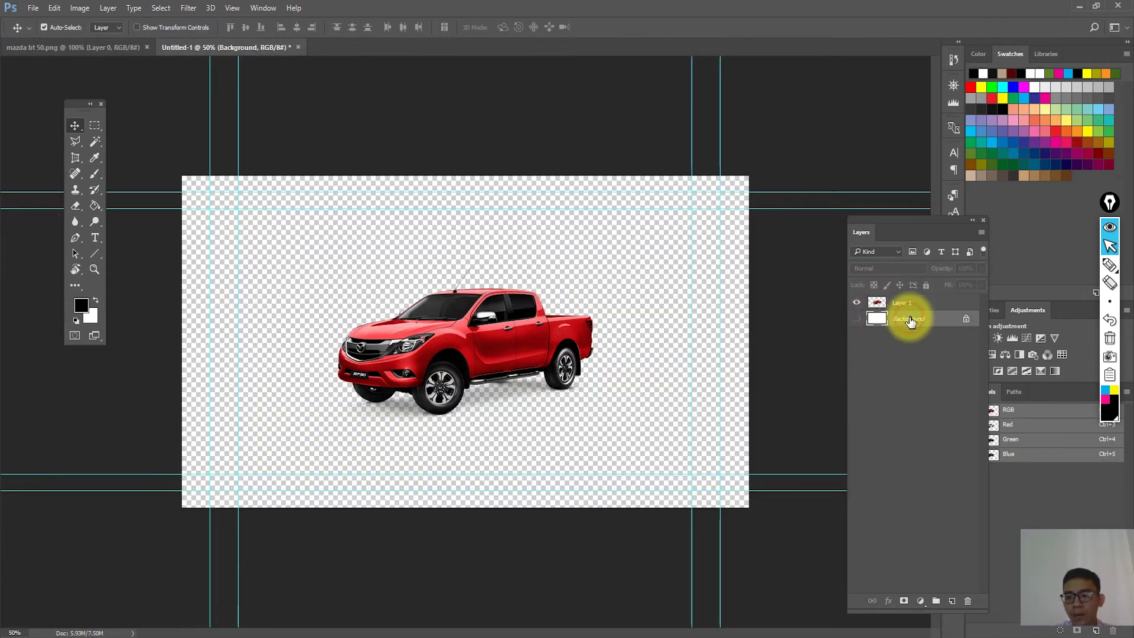
pyautogui.doubleClick(945, 320)
pyautogui.click(668, 209)
pyautogui.press('Delete')
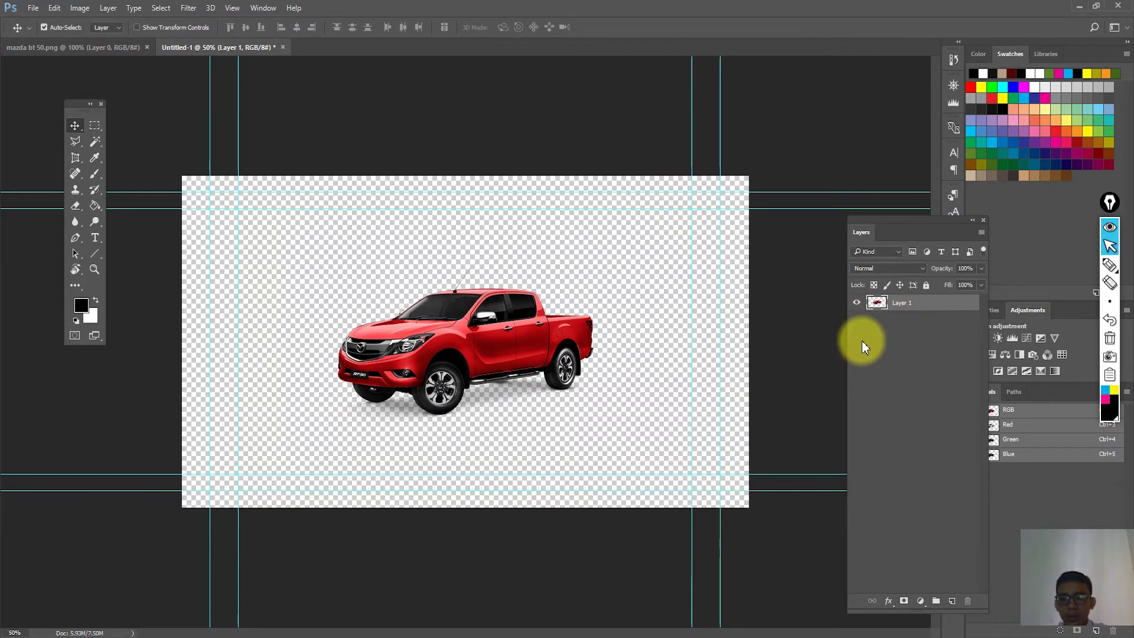
pyautogui.moveTo(432, 357); pyautogui.dragTo(451, 366)
pyautogui.hotkey('ctrl', '-')
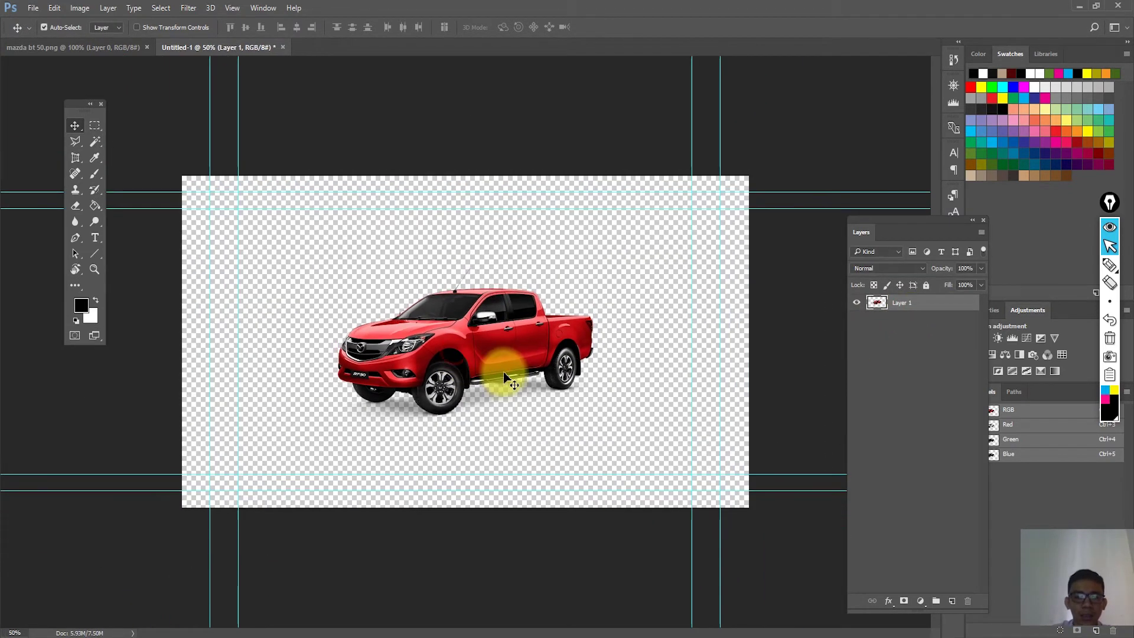
# Scale the truck up to about 136% with Free Transform and apply it
pyautogui.hotkey('ctrl', 't')
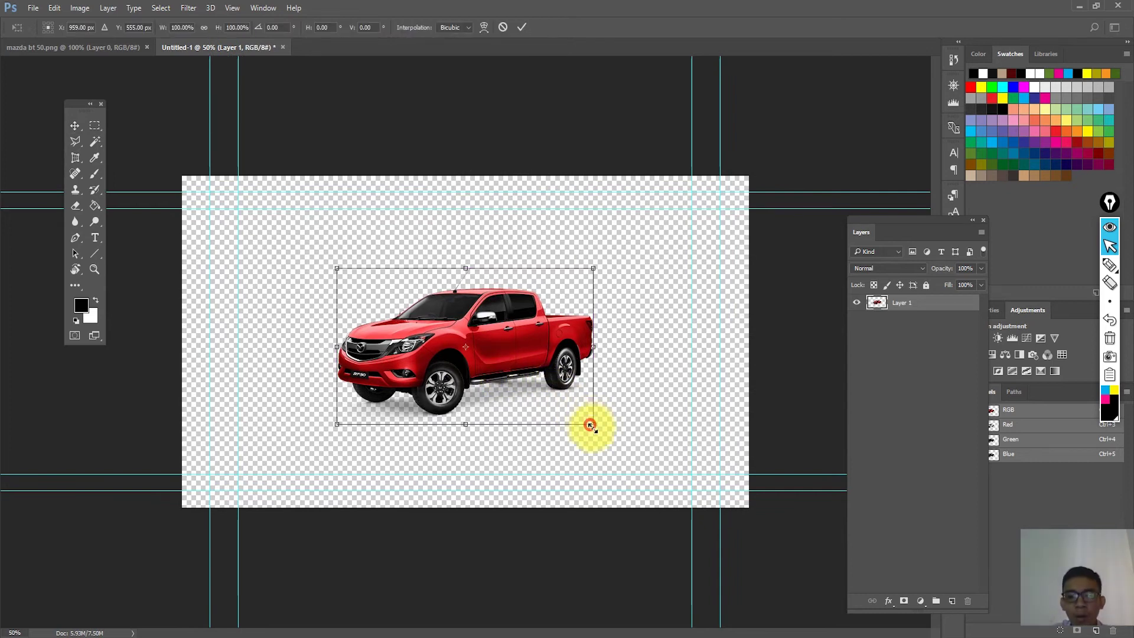
pyautogui.moveTo(590, 425); pyautogui.dragTo(627, 460)
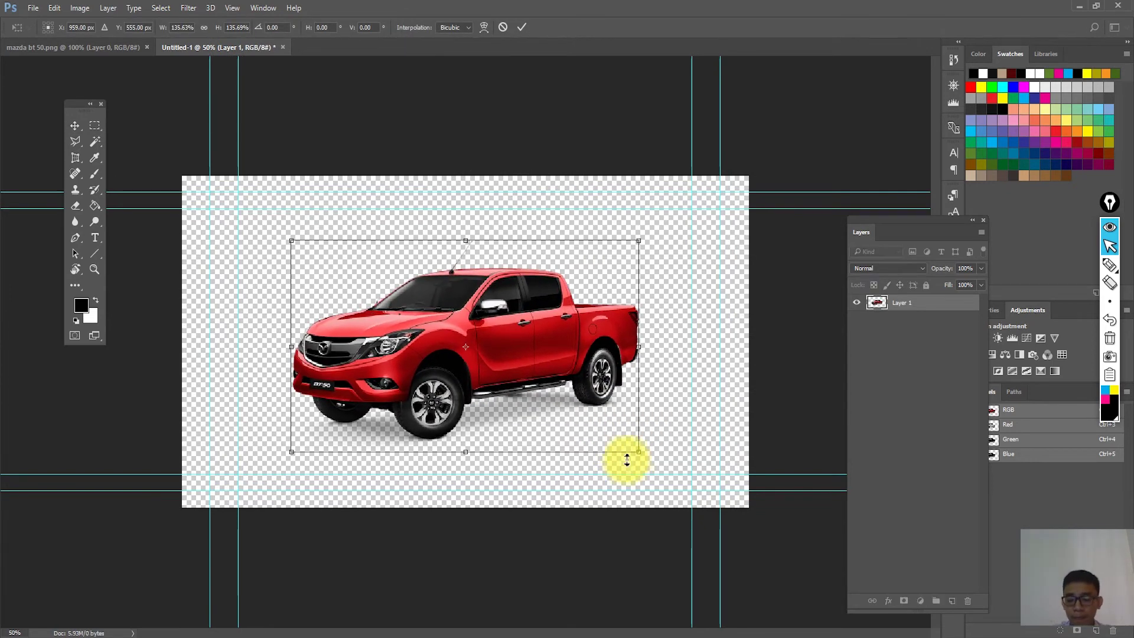
pyautogui.press('Return')
pyautogui.moveTo(444, 330); pyautogui.dragTo(468, 357)
pyautogui.keyDown('ctrl'); pyautogui.keyDown('alt'); pyautogui.click(473, 358); pyautogui.keyUp('alt'); pyautogui.keyUp('ctrl')
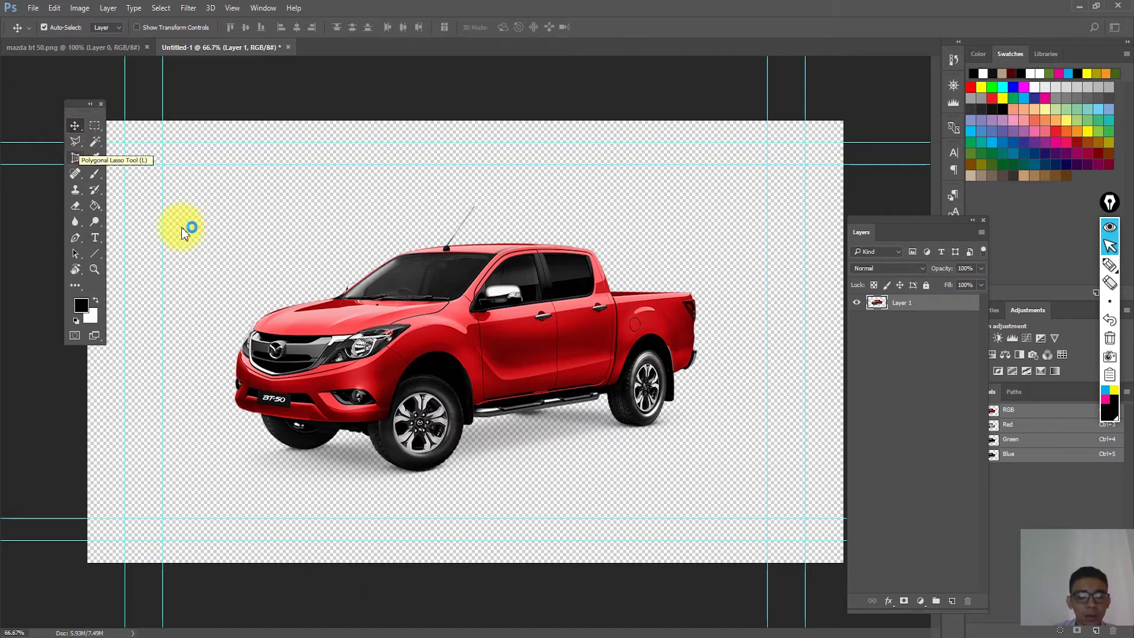
# Switch to the Polygonal Lasso and zoom in on the front tyres
pyautogui.press('l')
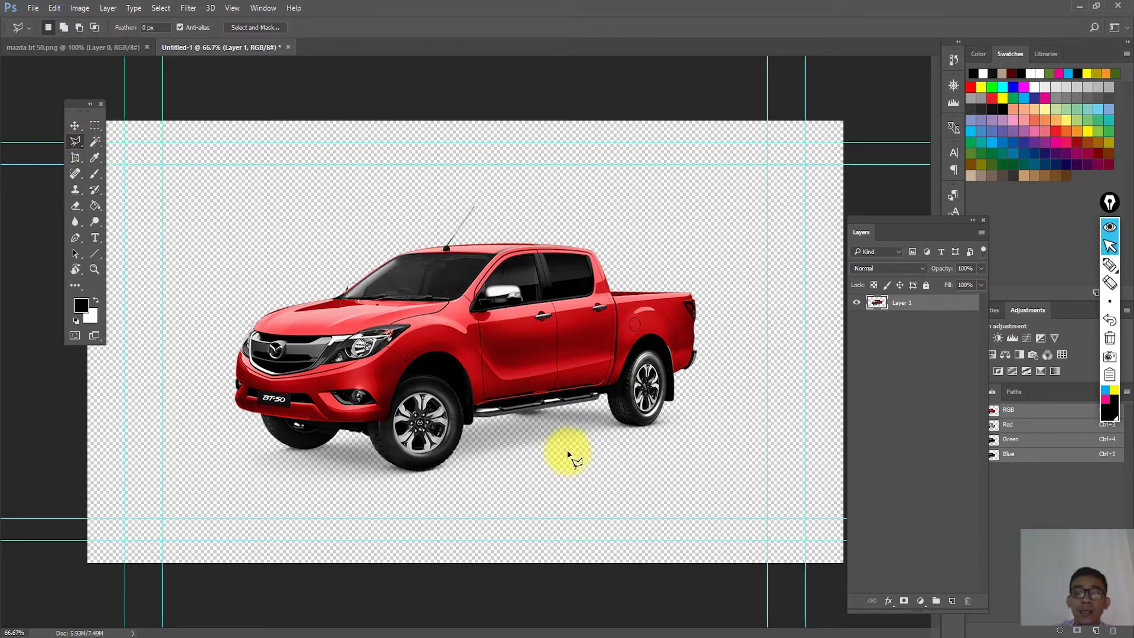
pyautogui.scroll(2, 443, 416)
pyautogui.scroll(3, 431, 398)
pyautogui.moveTo(431, 398); pyautogui.dragTo(599, 335)
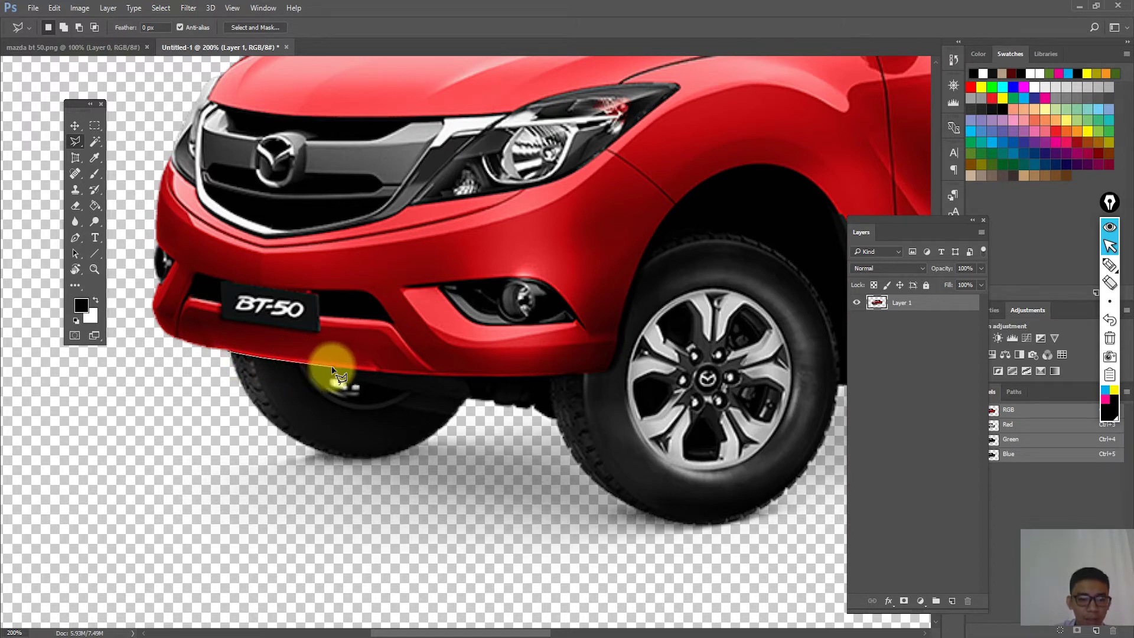
# Outline the far front tyre under the bumper as a polygonal selection
pyautogui.click(378, 371)
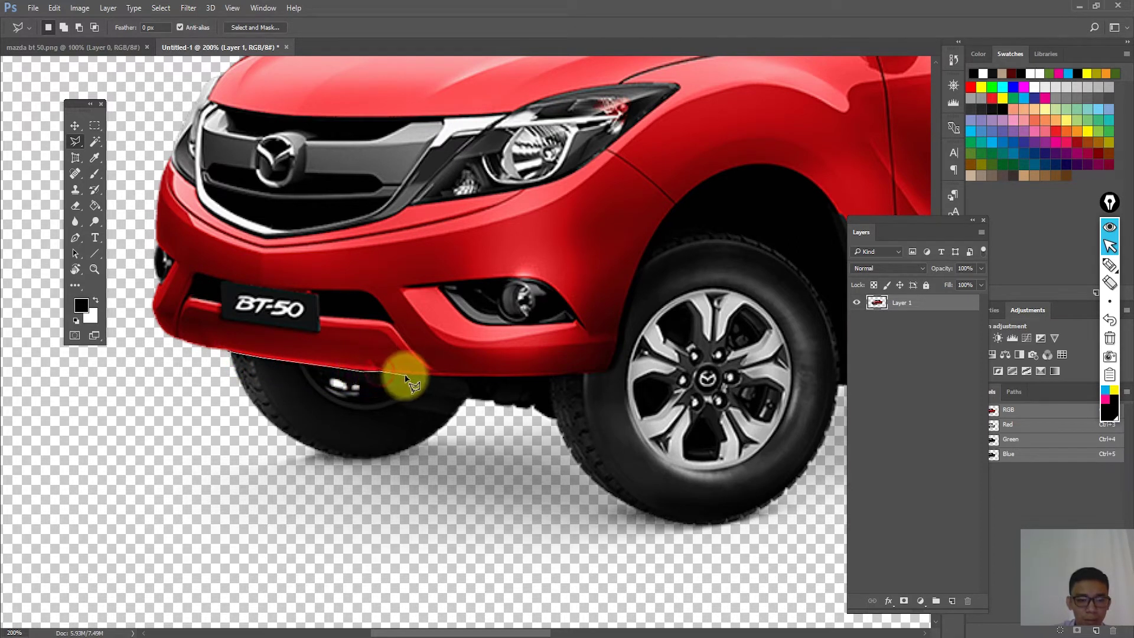
pyautogui.click(462, 373)
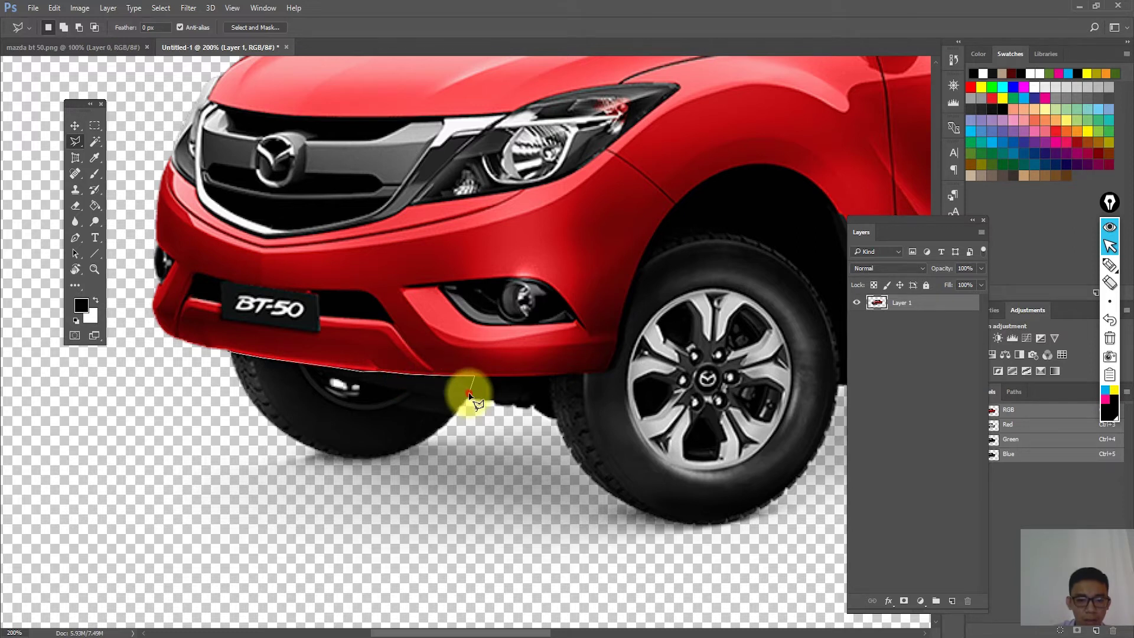
pyautogui.click(450, 428)
pyautogui.click(416, 447)
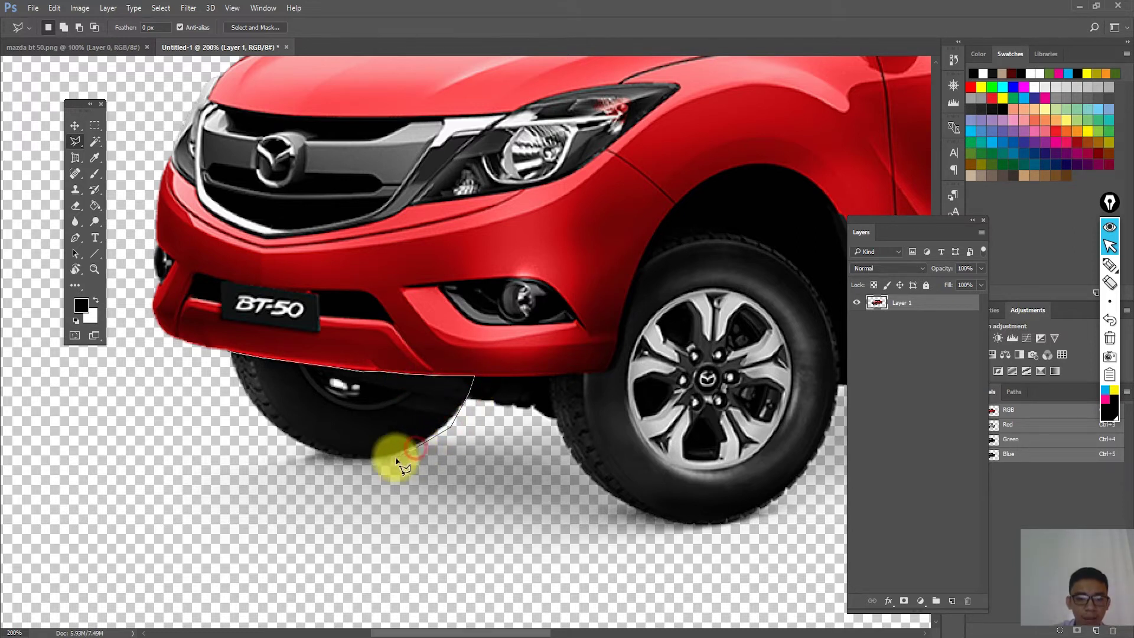
pyautogui.click(345, 468)
pyautogui.click(294, 457)
pyautogui.click(266, 439)
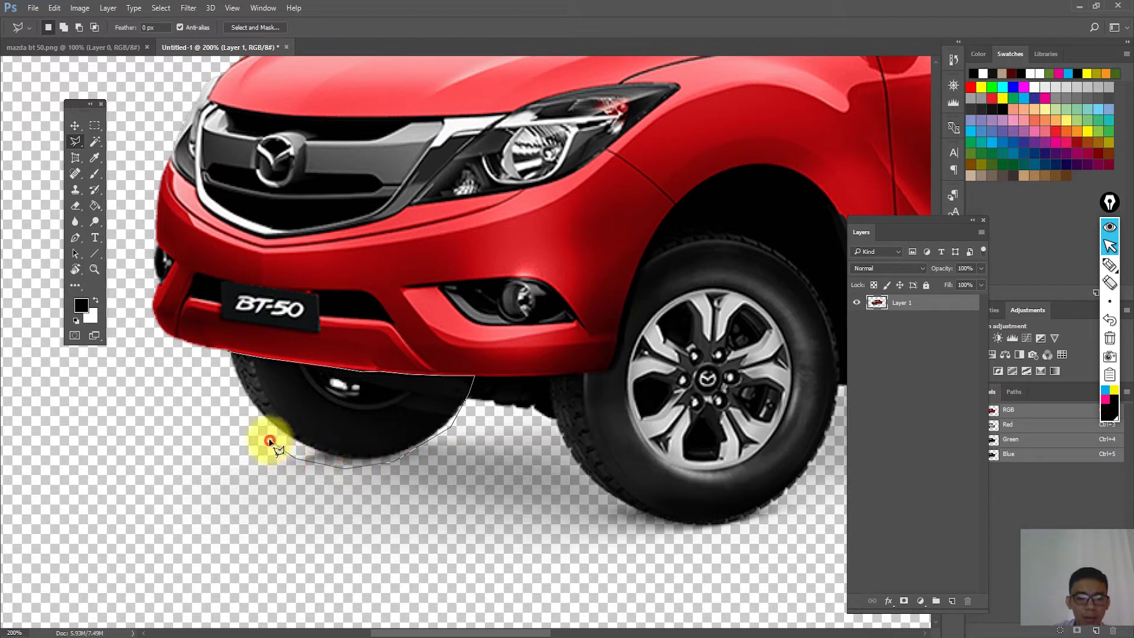
pyautogui.click(229, 385)
pyautogui.click(231, 355)
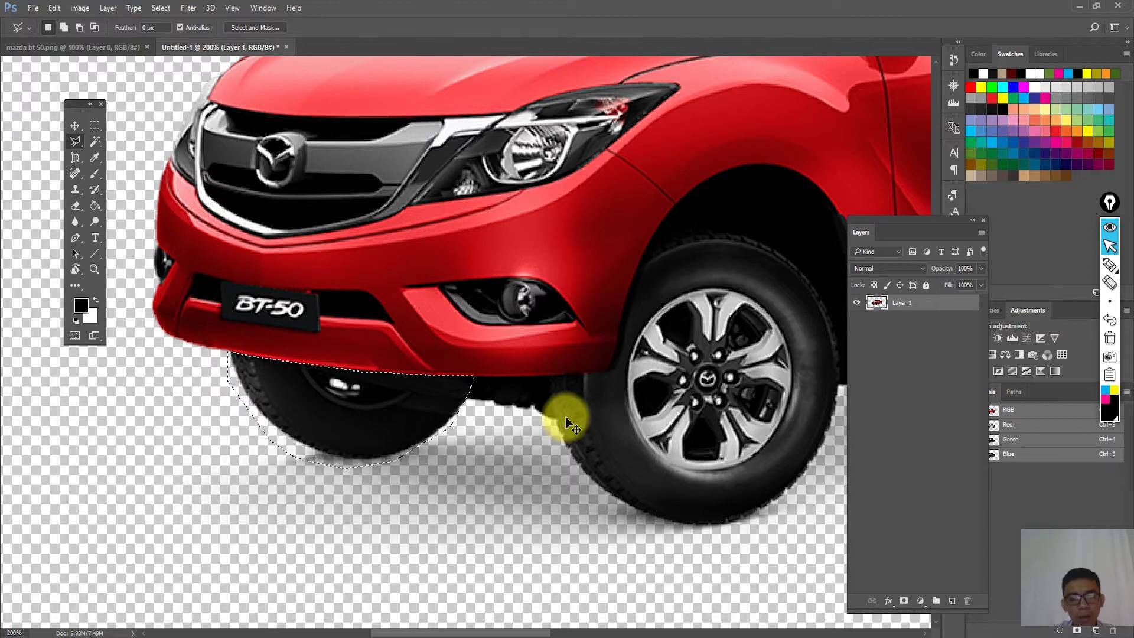
# Cut the tyre onto its own Layer 2, check it separated, and reselect Layer 1
pyautogui.press('Delete')
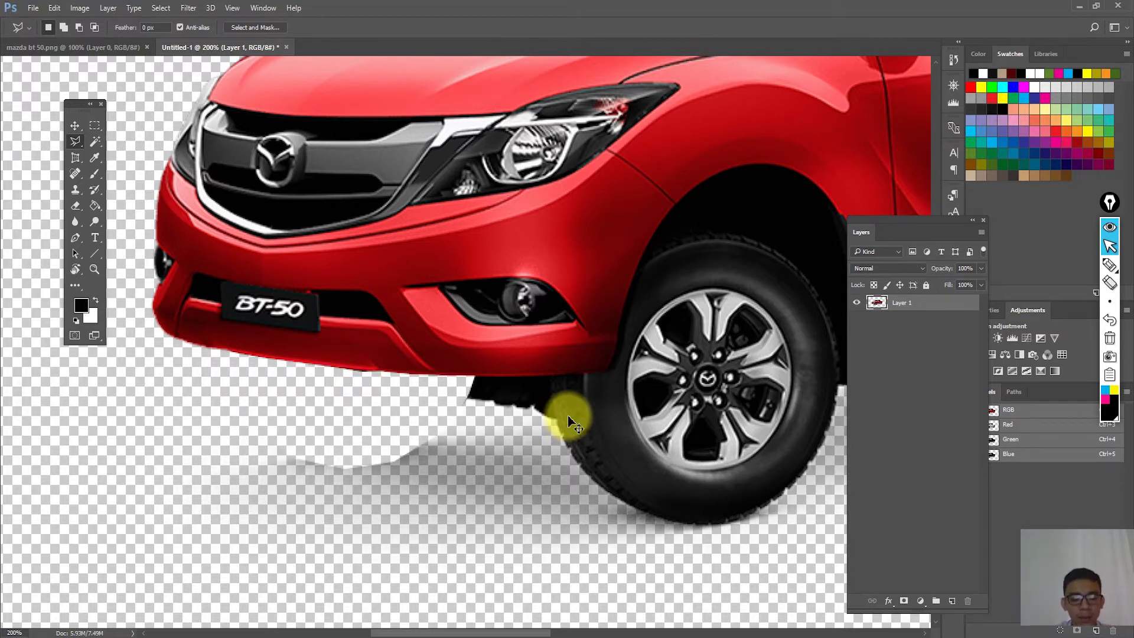
pyautogui.moveTo(568, 420); pyautogui.dragTo(363, 418)
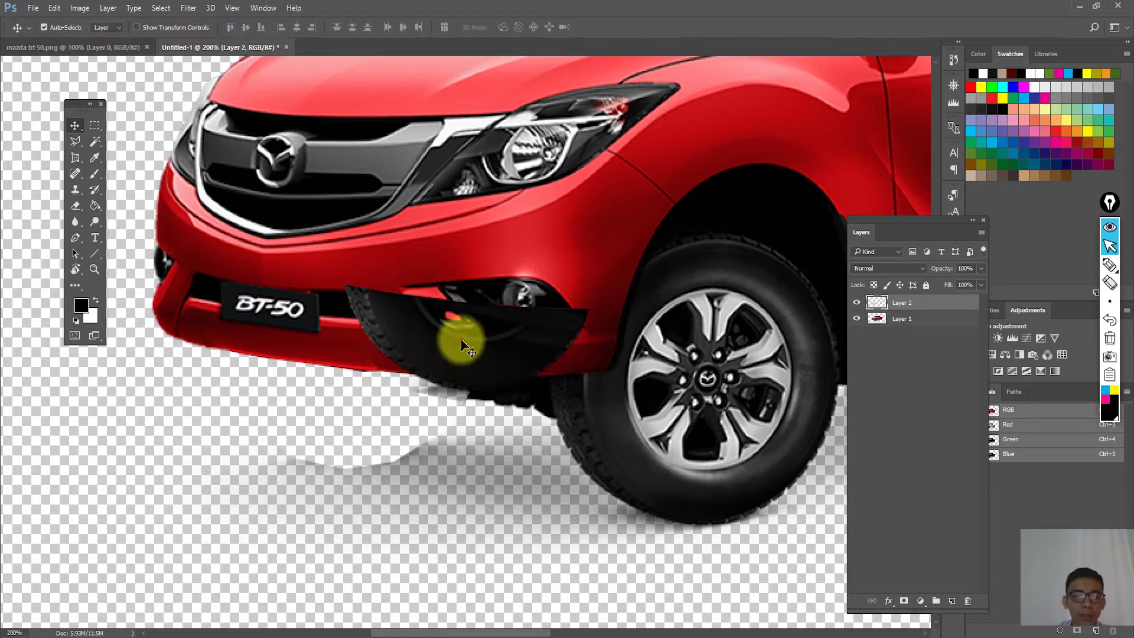
pyautogui.moveTo(363, 418); pyautogui.dragTo(347, 397)
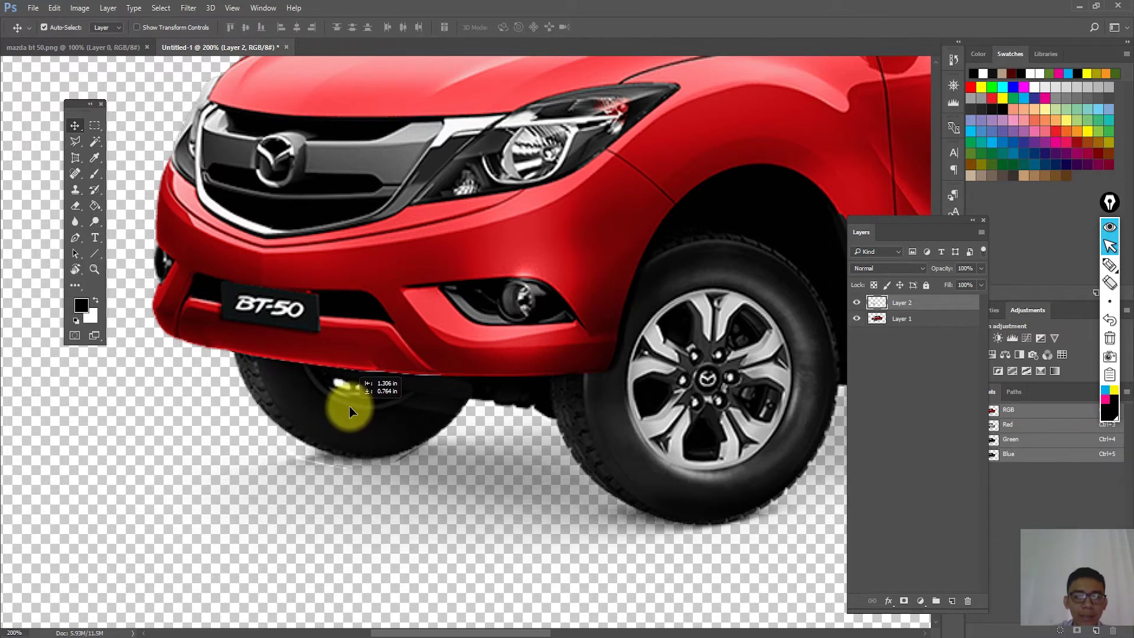
pyautogui.moveTo(643, 456); pyautogui.dragTo(544, 417)
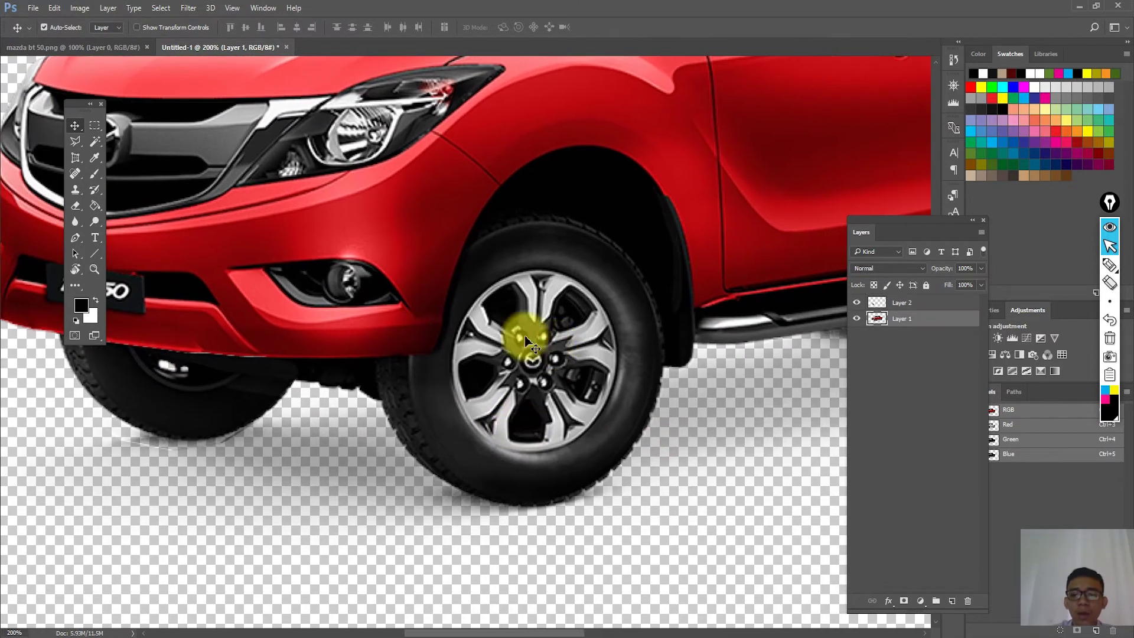
pyautogui.click(518, 299)
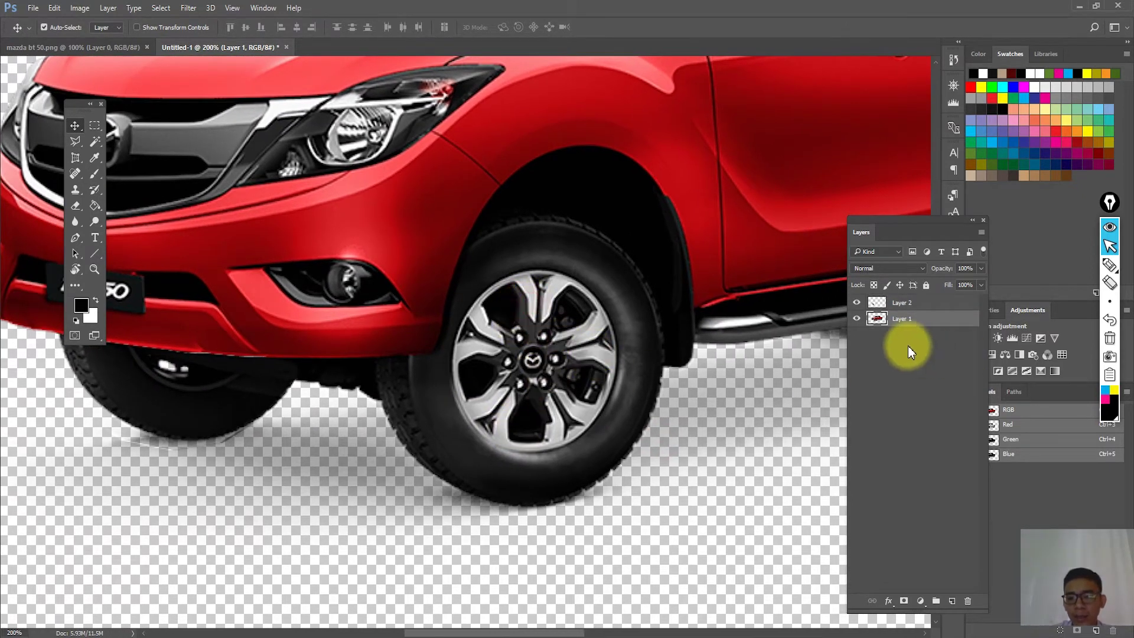
# Start a Polygonal Lasso outline down and along the bottom of the near front tyre
pyautogui.click(856, 319)
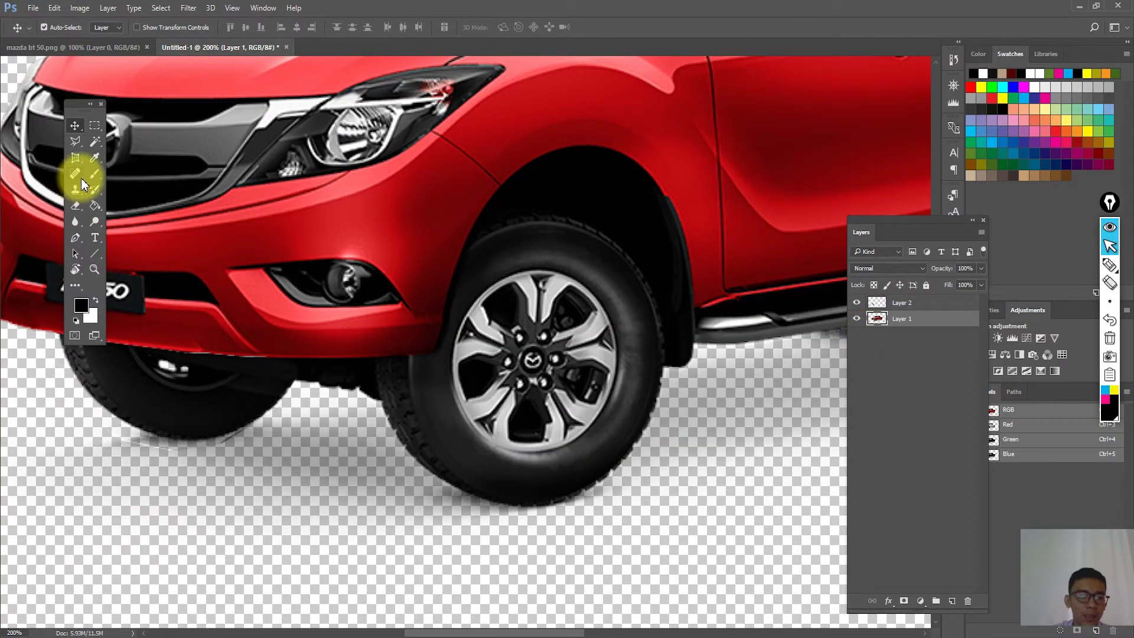
pyautogui.press('l')
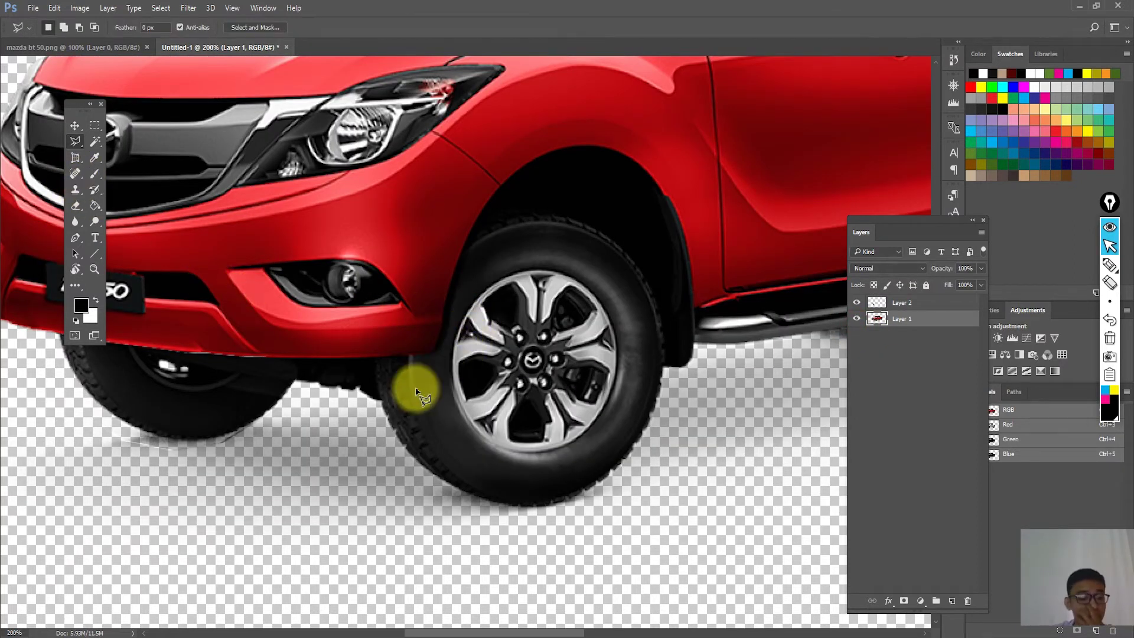
pyautogui.click(377, 358)
pyautogui.click(379, 397)
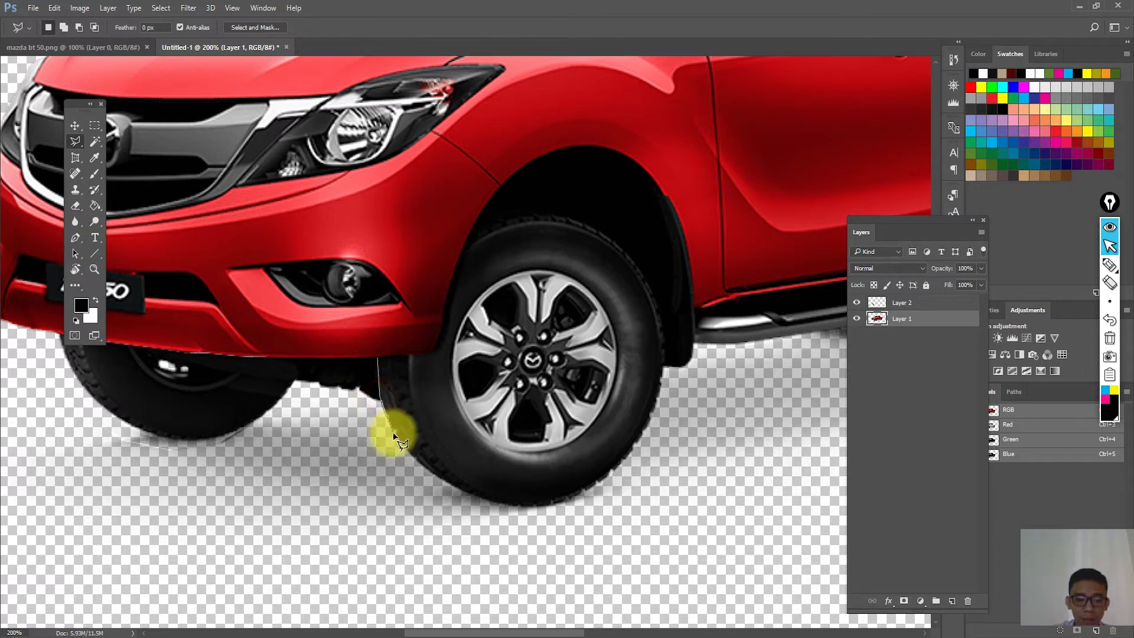
pyautogui.click(393, 438)
pyautogui.click(413, 463)
pyautogui.click(438, 482)
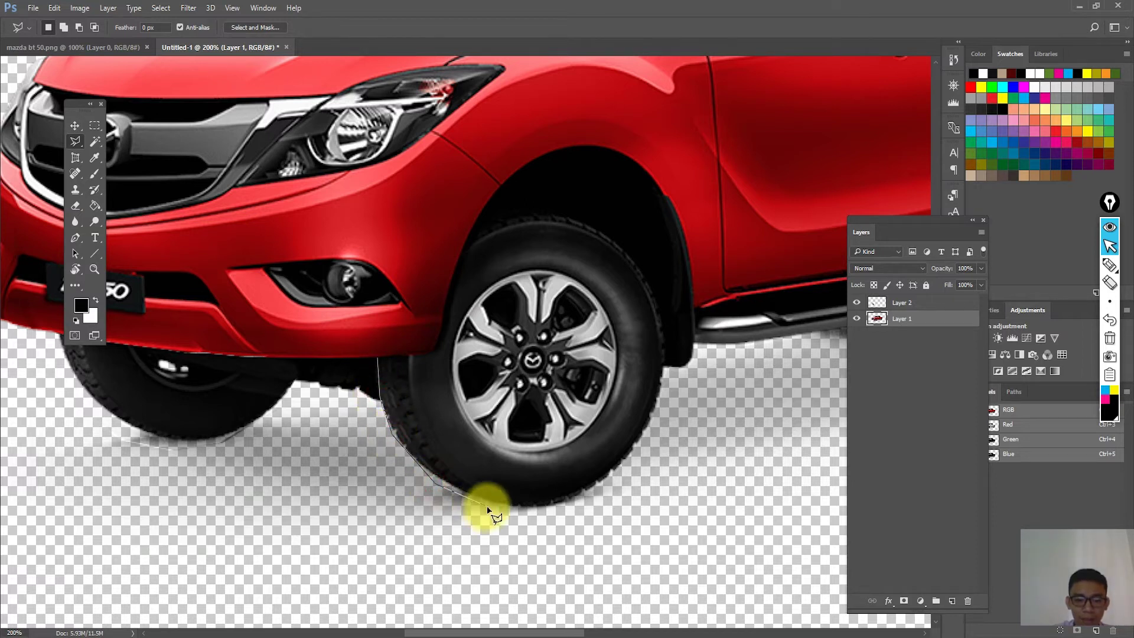
pyautogui.click(462, 493)
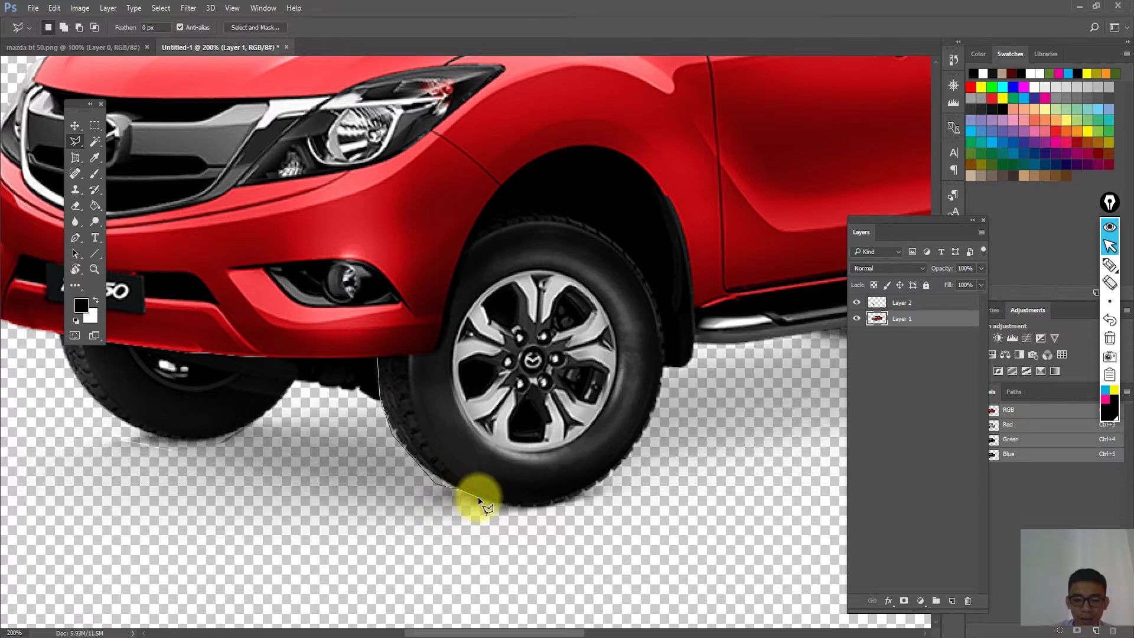
pyautogui.click(479, 498)
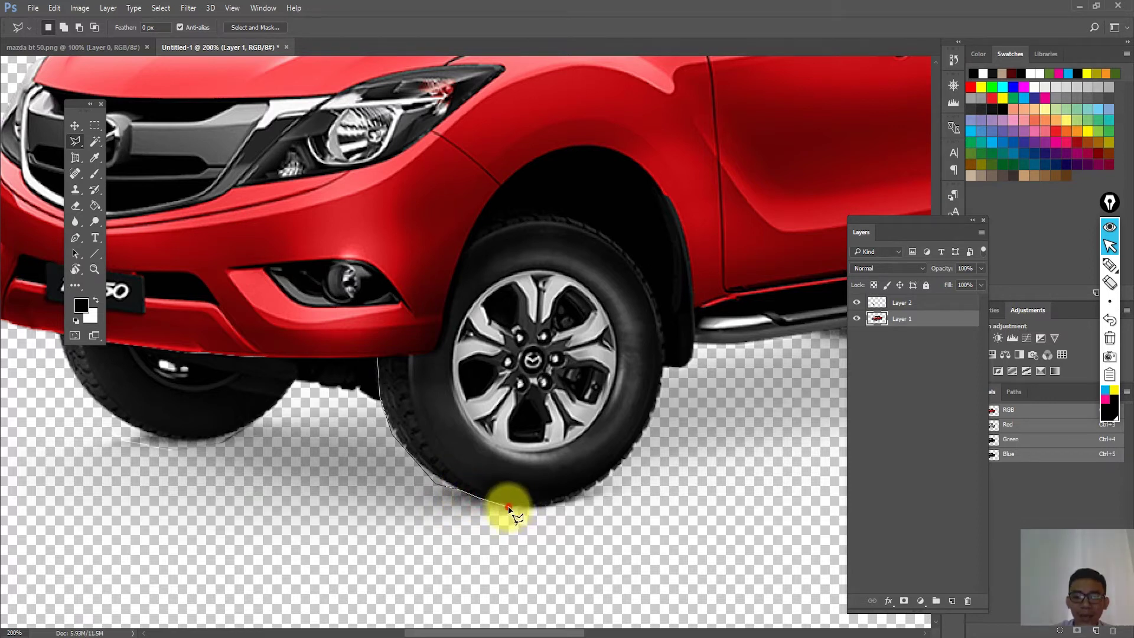
pyautogui.moveTo(553, 509); pyautogui.dragTo(484, 517)
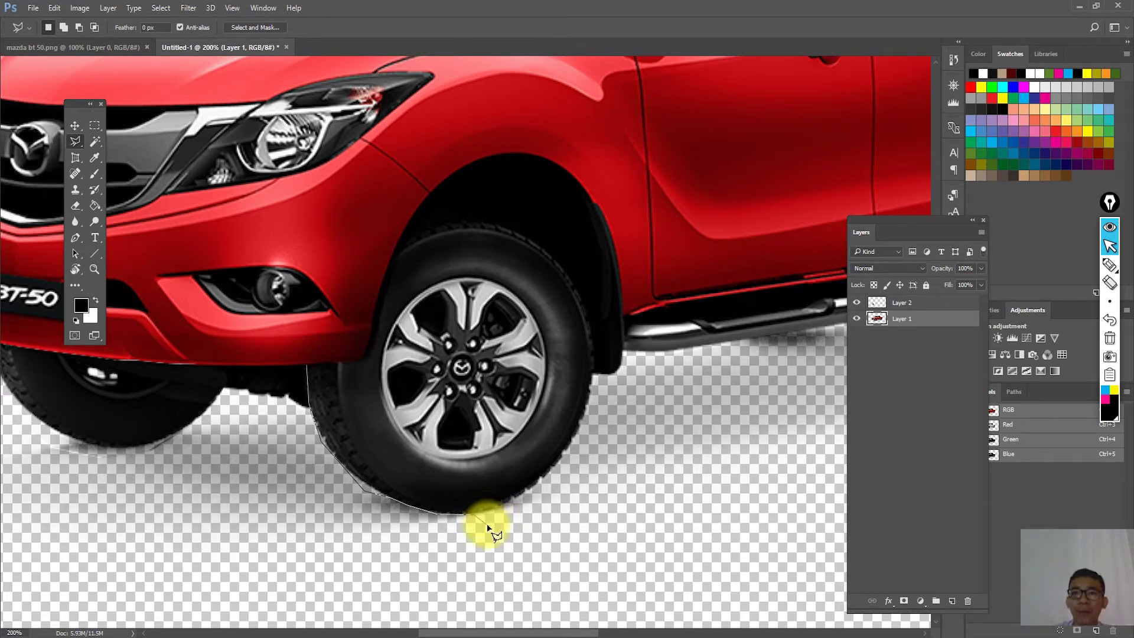
pyautogui.click(492, 511)
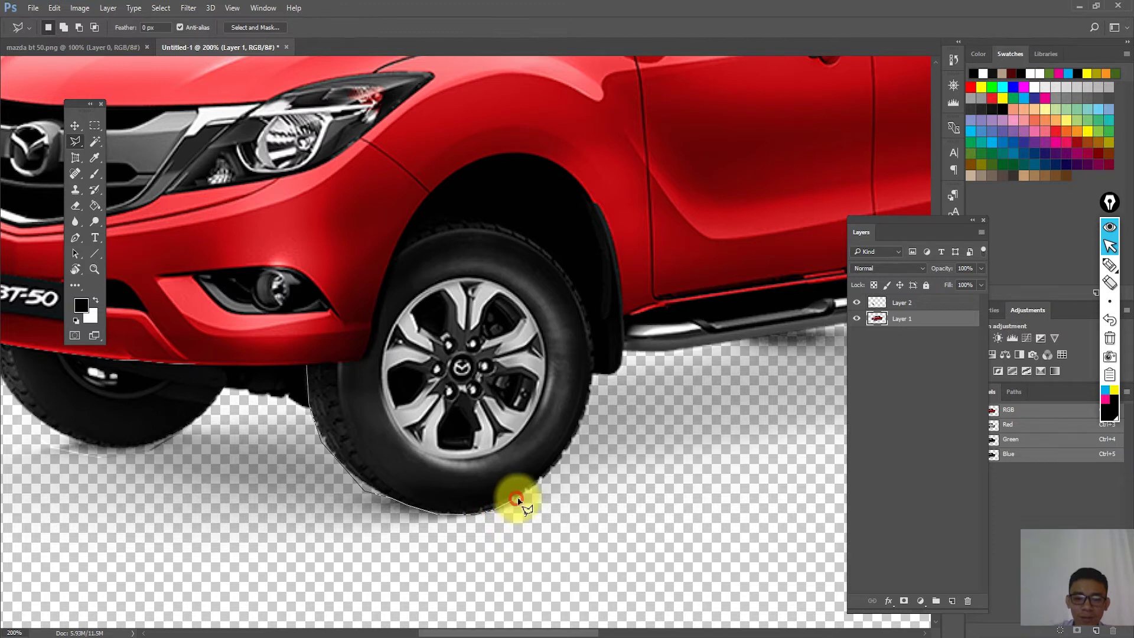
# Continue the outline up the tyre's right side and across the front wheel arch
pyautogui.moveTo(540, 494); pyautogui.dragTo(507, 527)
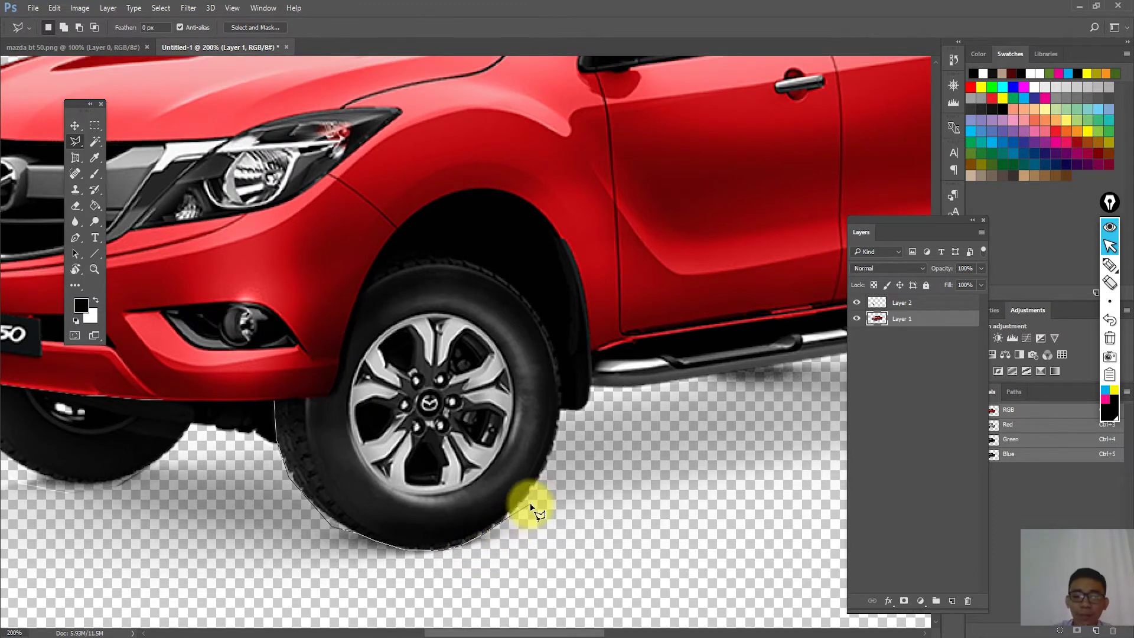
pyautogui.click(546, 479)
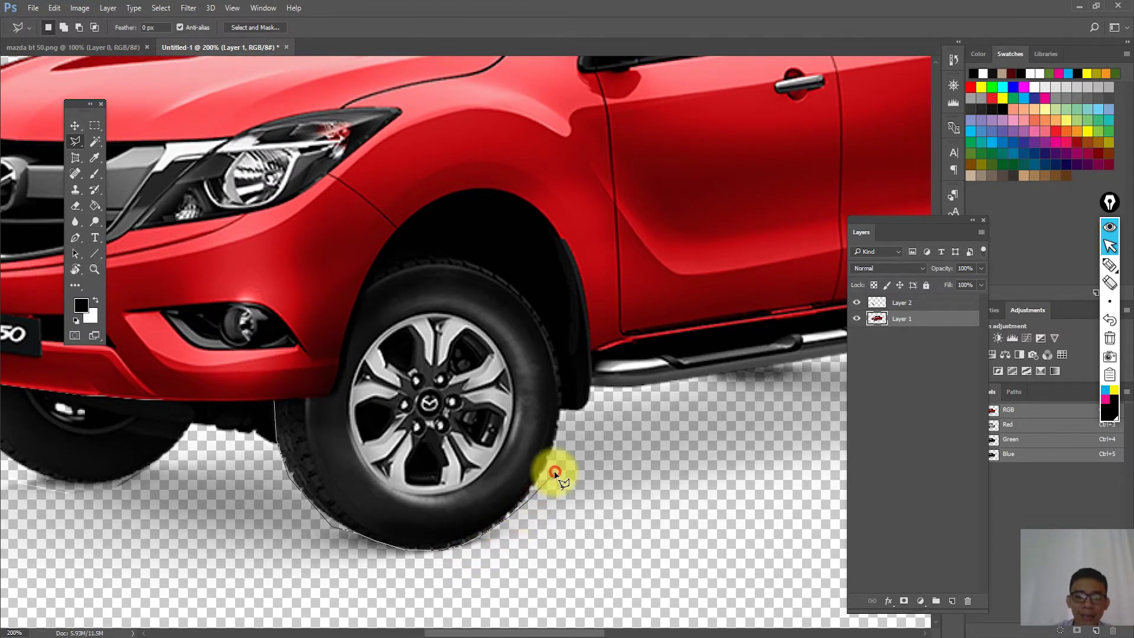
pyautogui.click(566, 424)
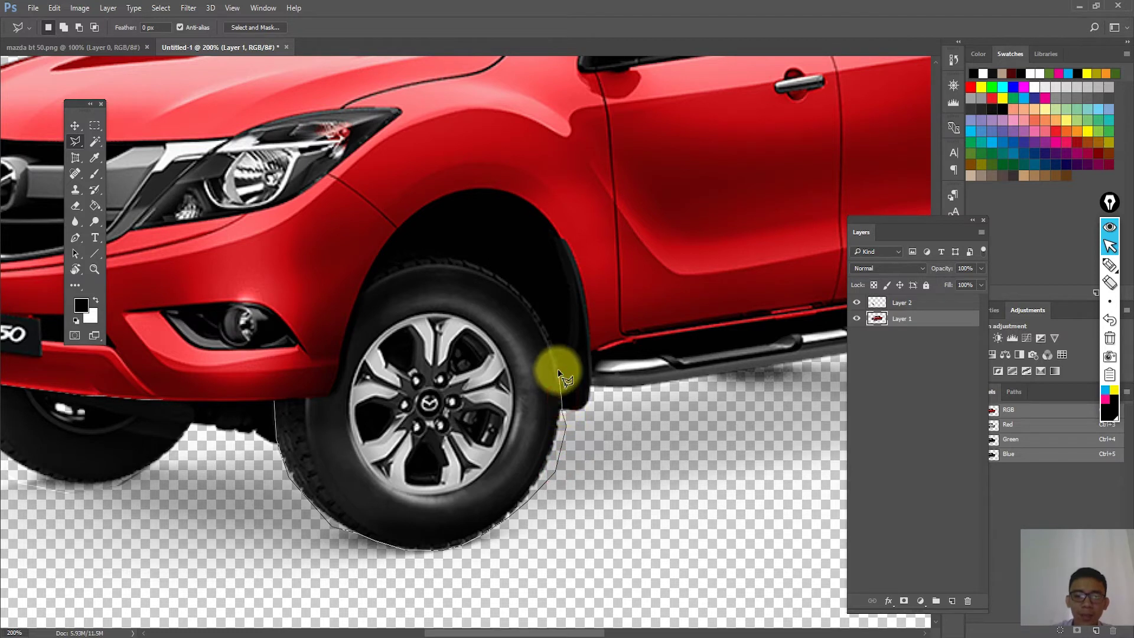
pyautogui.moveTo(549, 331); pyautogui.dragTo(633, 382)
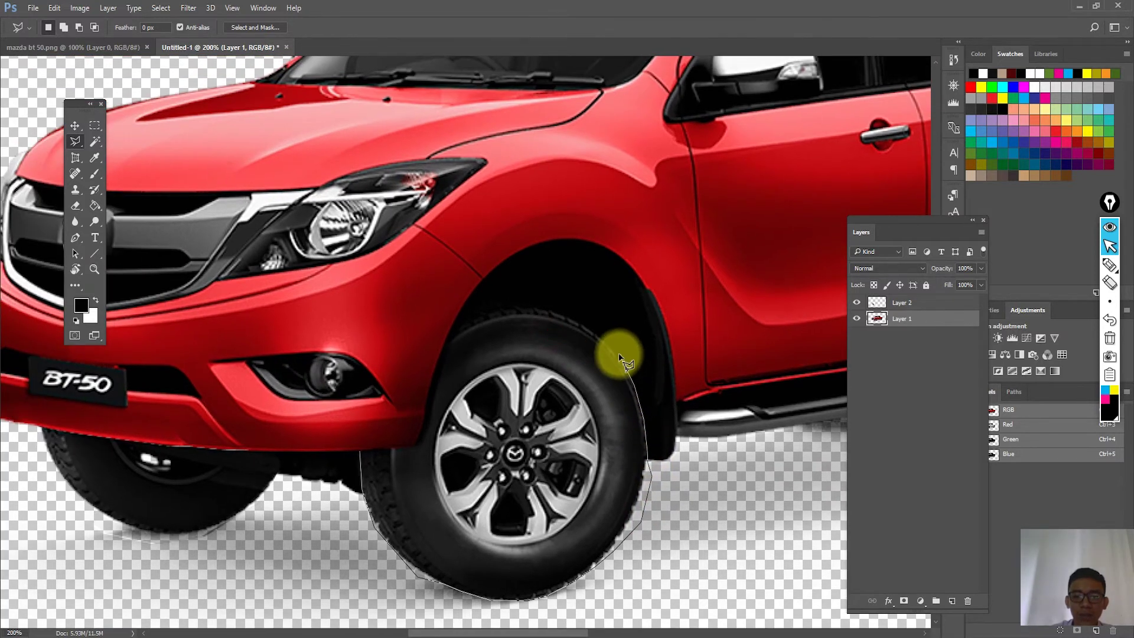
pyautogui.click(620, 356)
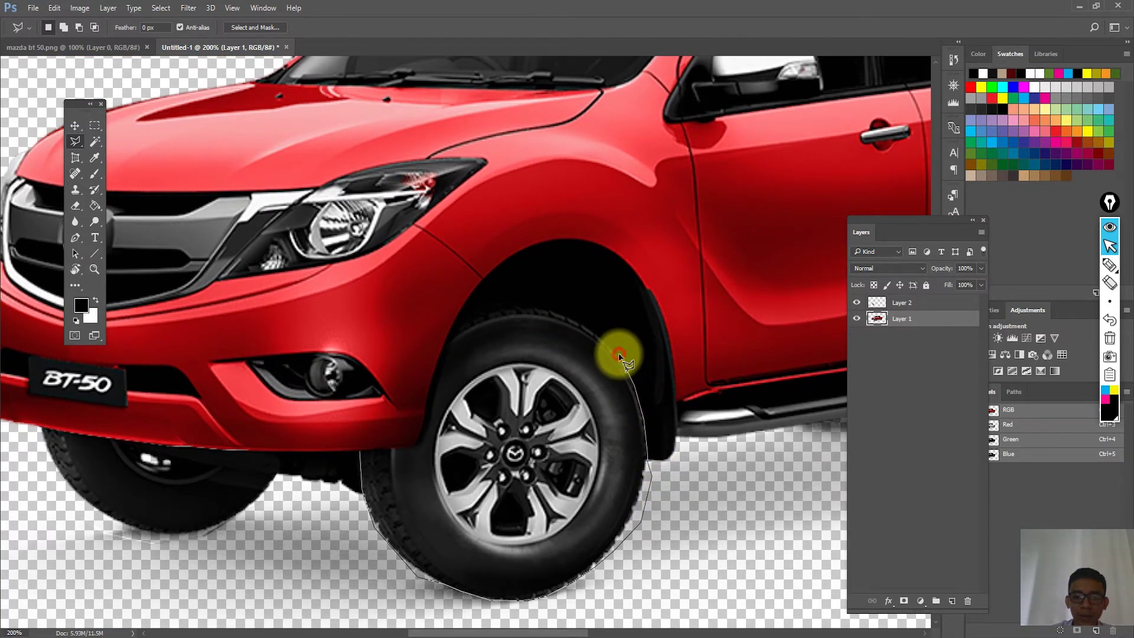
pyautogui.click(582, 325)
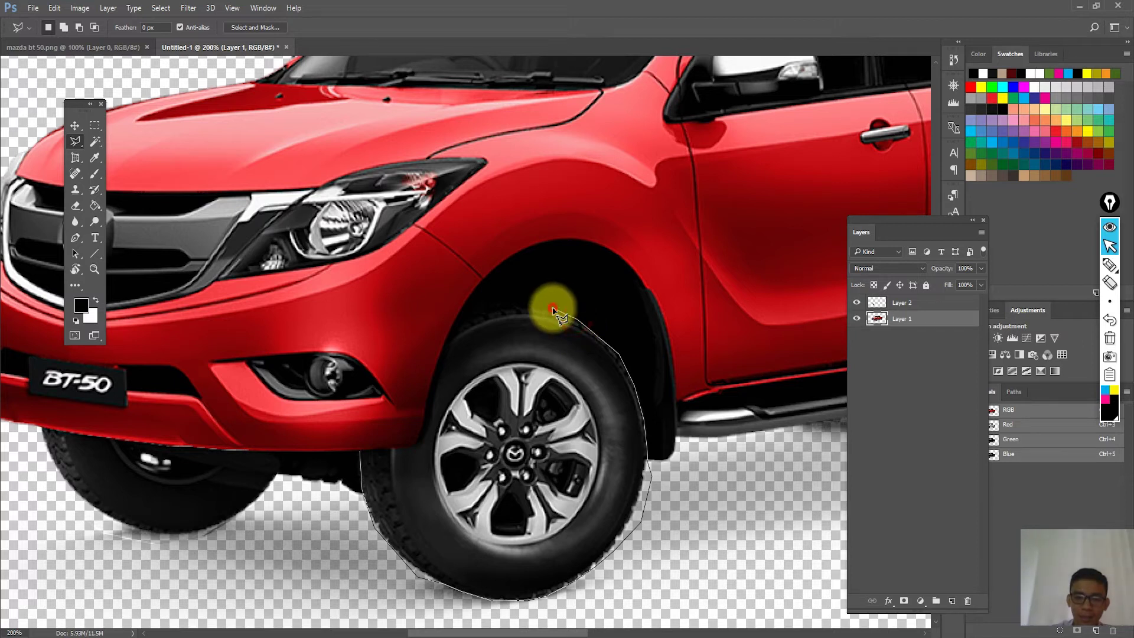
pyautogui.click(550, 307)
pyautogui.click(473, 311)
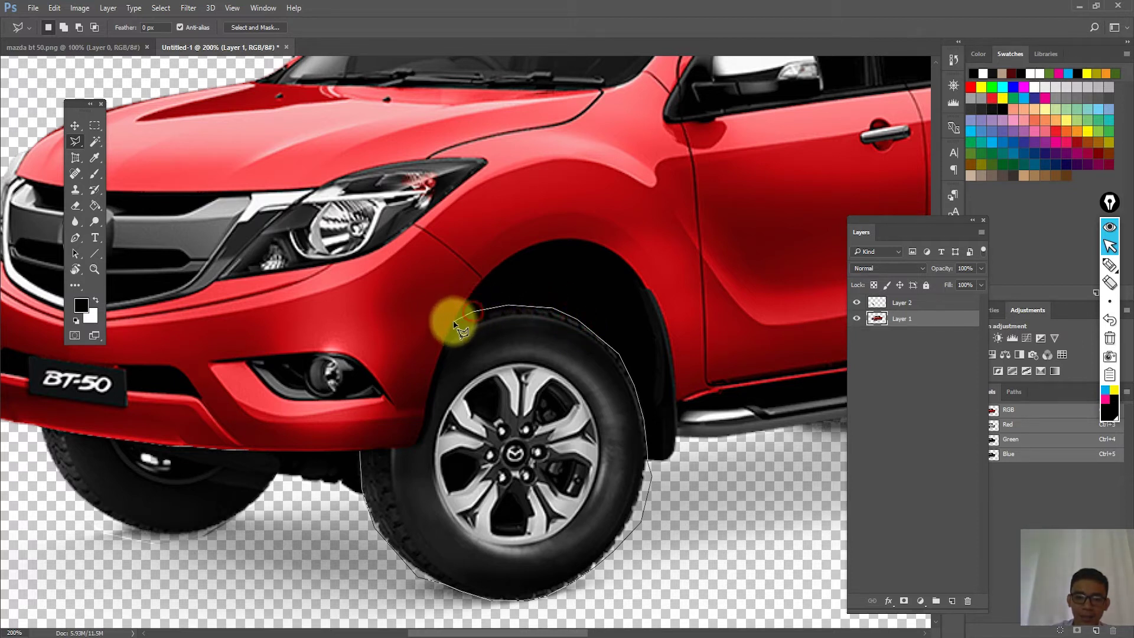
pyautogui.click(454, 322)
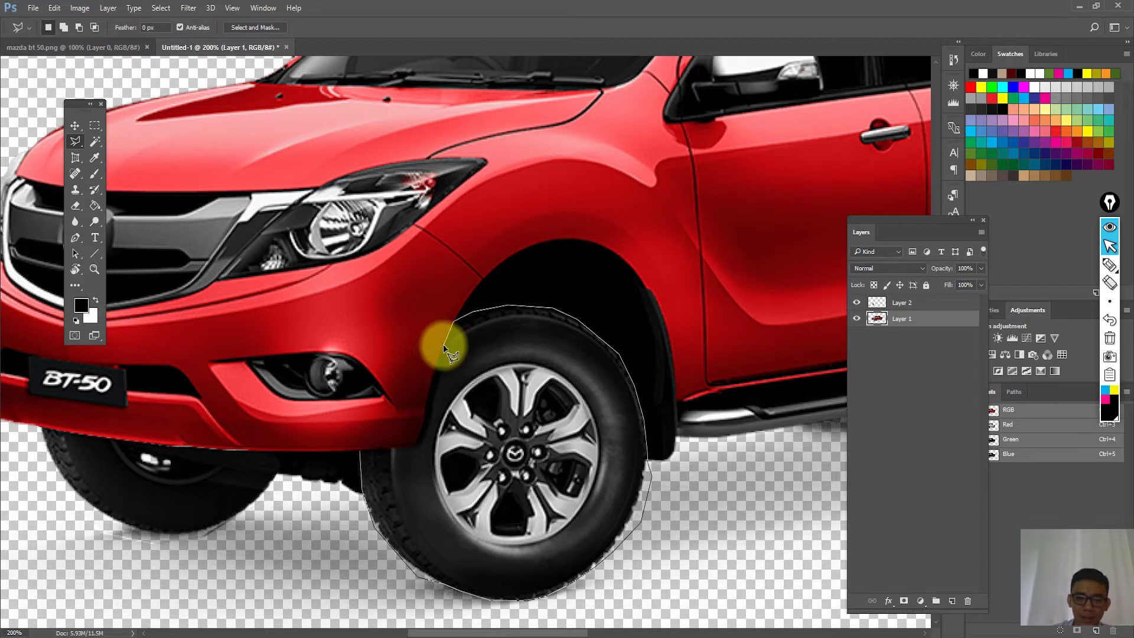
# Close the outline down the tyre's left edge and cut out the front wheel
pyautogui.click(434, 370)
pyautogui.click(426, 404)
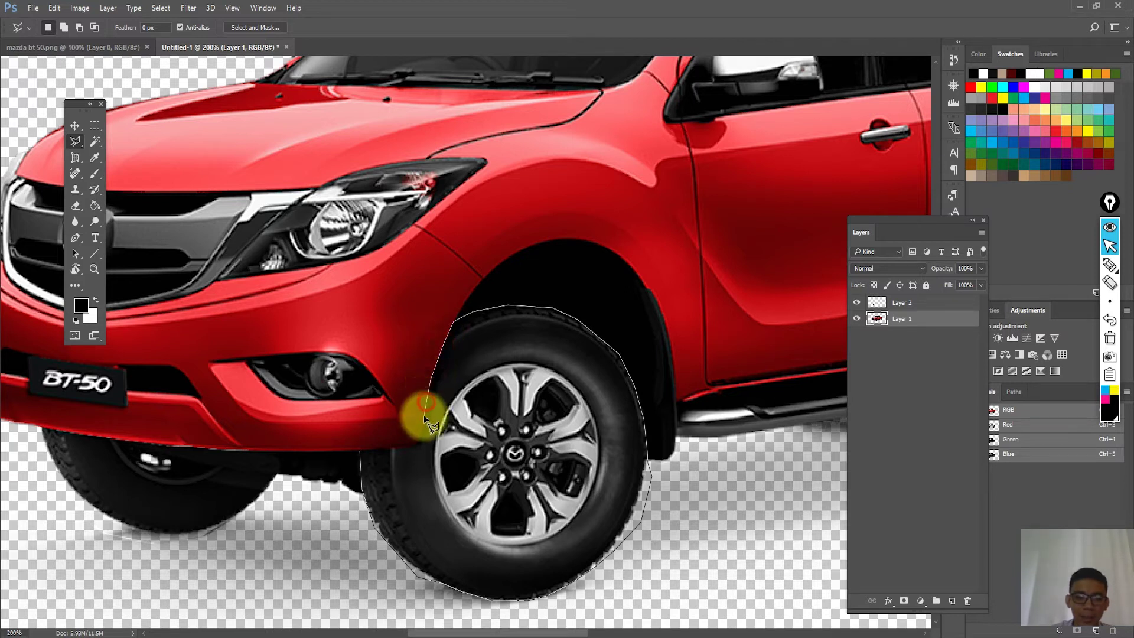
pyautogui.click(420, 436)
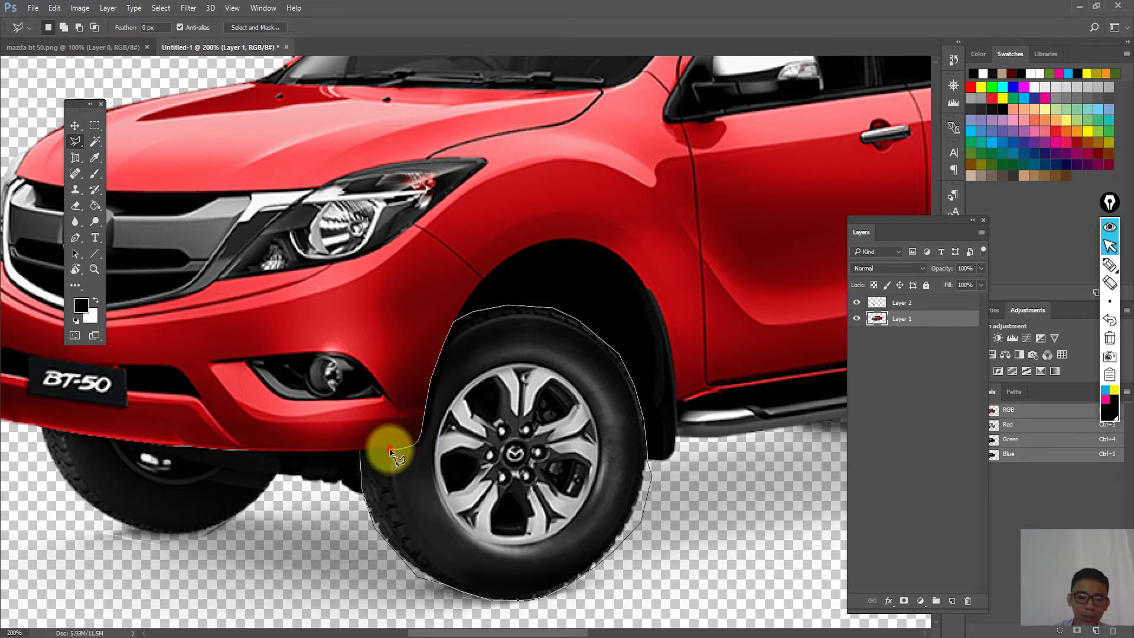
pyautogui.click(362, 452)
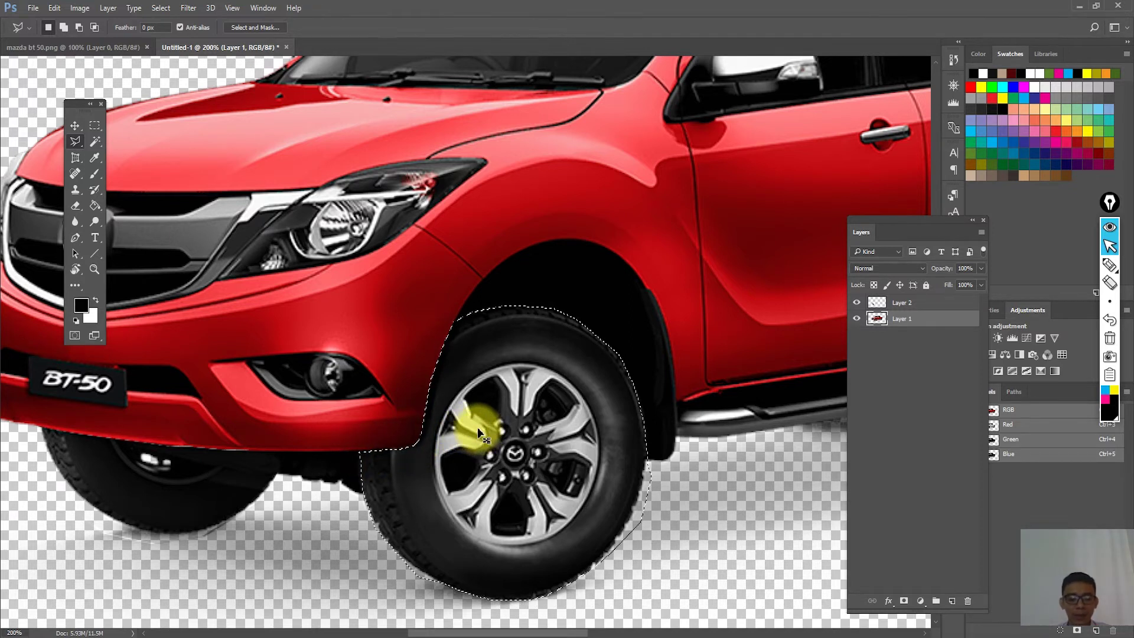
pyautogui.hotkey('ctrl', 'x')
# Move the cut-out front wheel layer back into its wheel arch
pyautogui.hotkey('ctrl', 'v')
pyautogui.press('v')
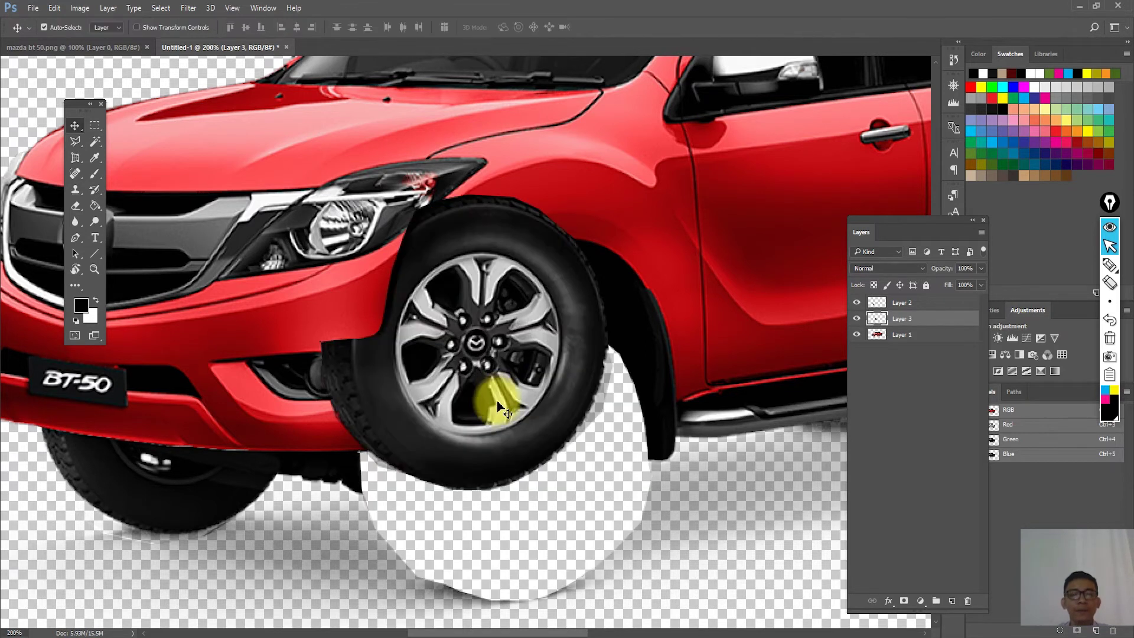
pyautogui.moveTo(487, 354); pyautogui.dragTo(527, 462)
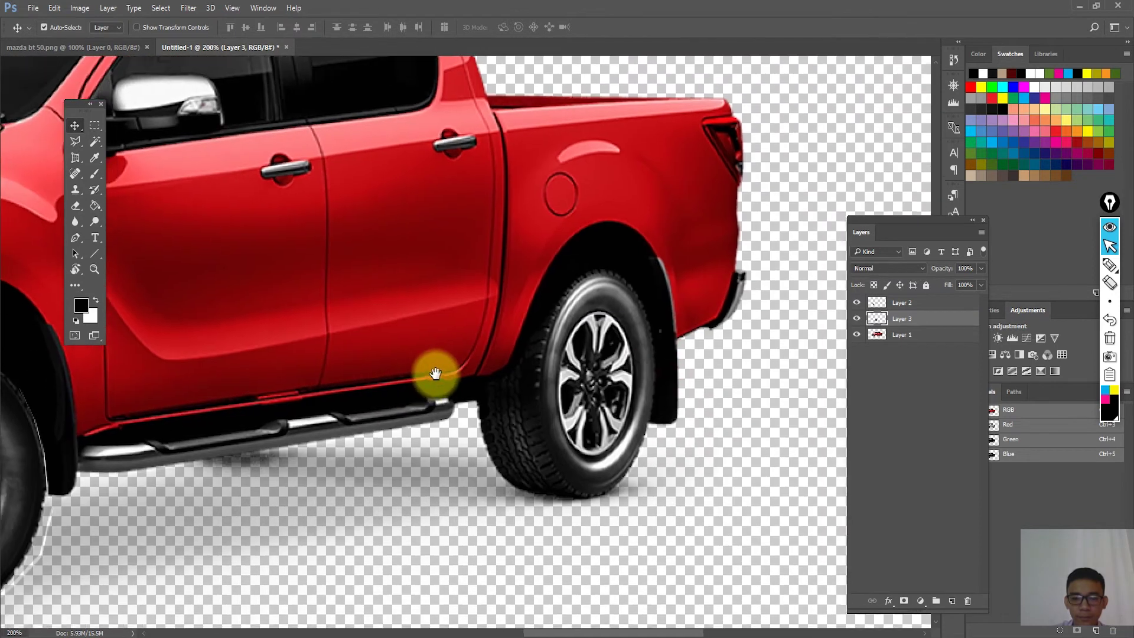
# Outline the rear tyre's left side and bottom edge with the Polygonal Lasso
pyautogui.moveTo(613, 407); pyautogui.dragTo(385, 366)
pyautogui.press('l')
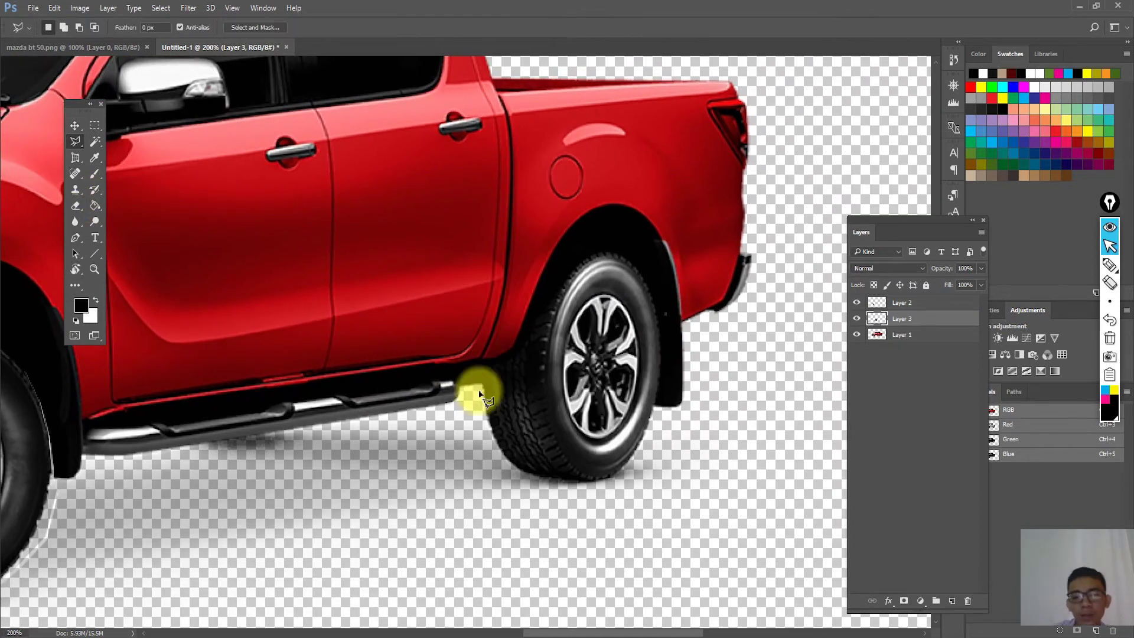
pyautogui.click(482, 385)
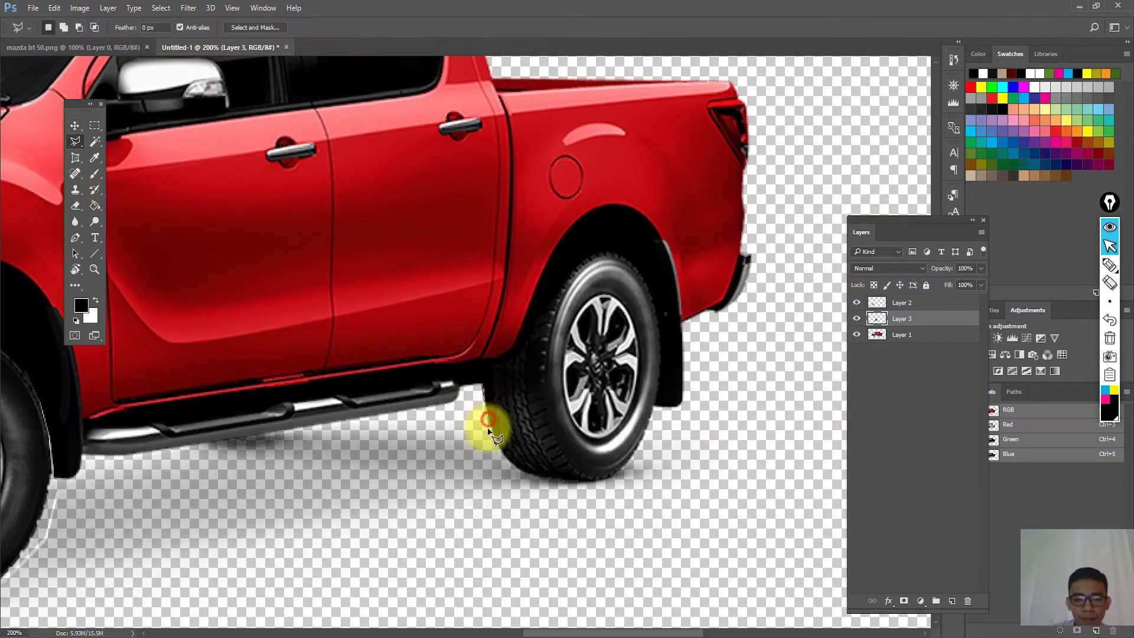
pyautogui.click(499, 451)
pyautogui.click(515, 468)
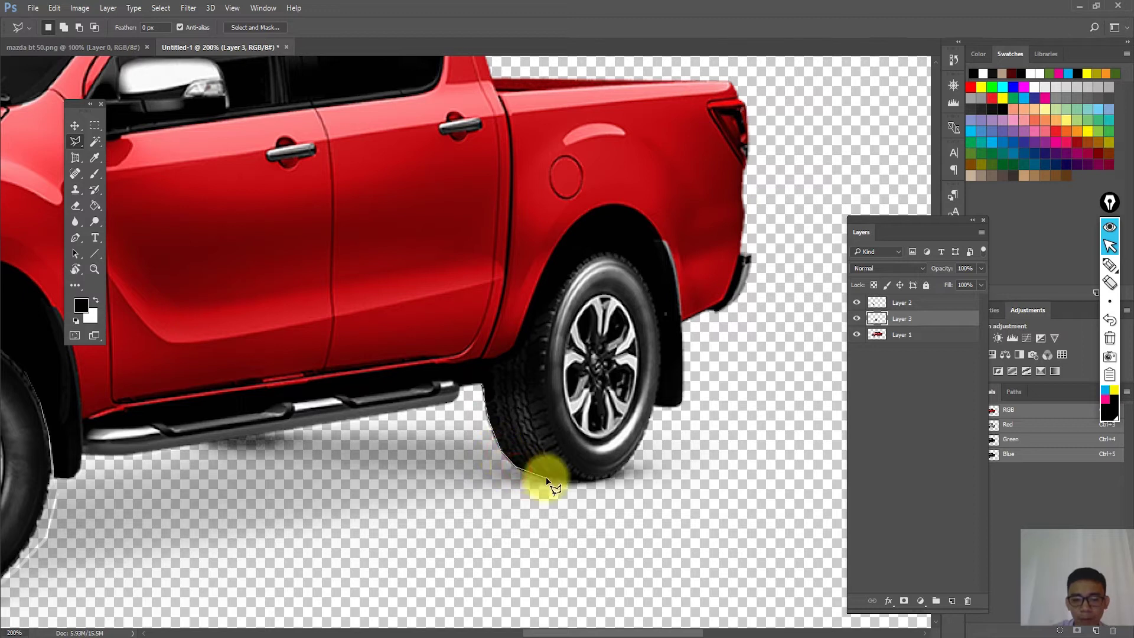
pyautogui.click(585, 481)
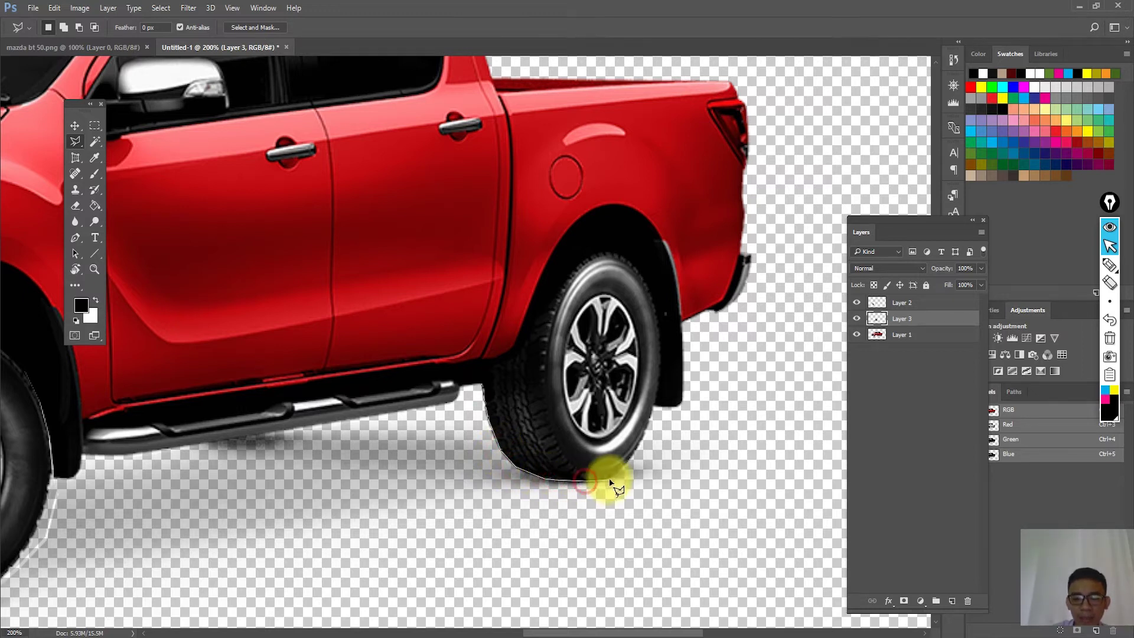
pyautogui.click(651, 446)
pyautogui.moveTo(656, 406); pyautogui.dragTo(641, 454)
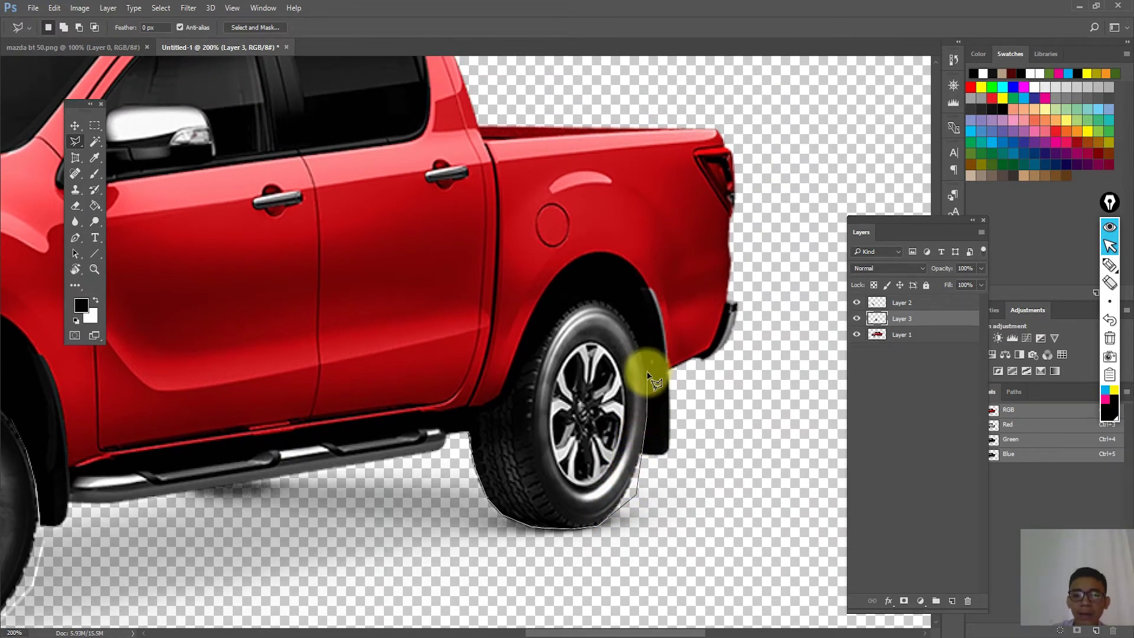
# Trace around the rear wheel arch, close the outline, and make Layer 1 active
pyautogui.click(613, 305)
pyautogui.click(562, 292)
pyautogui.click(537, 304)
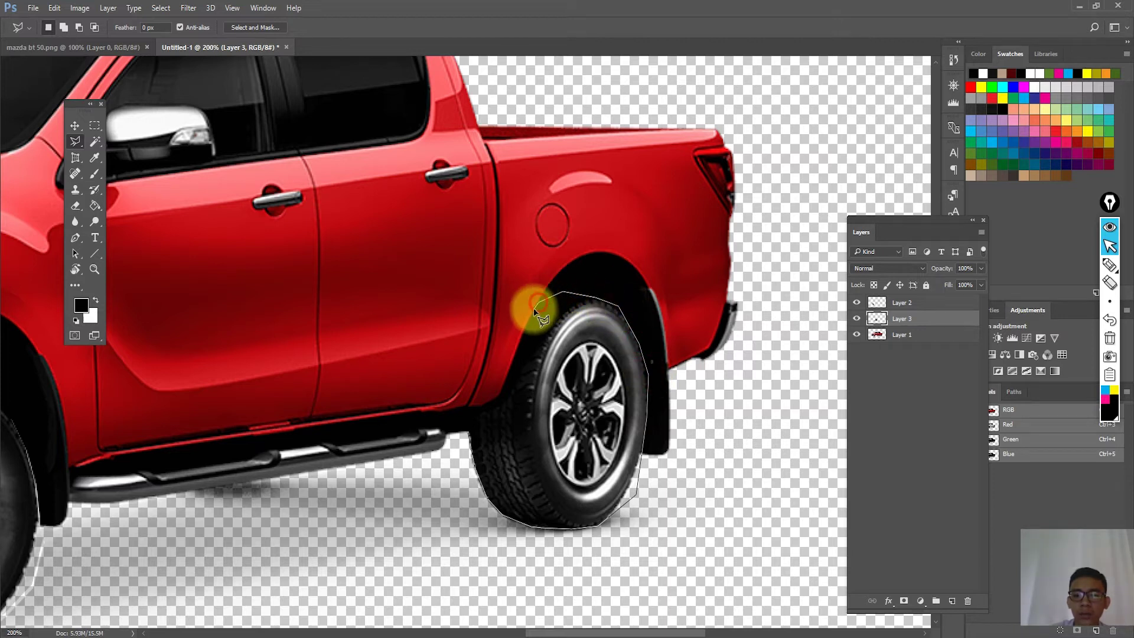
pyautogui.click(514, 355)
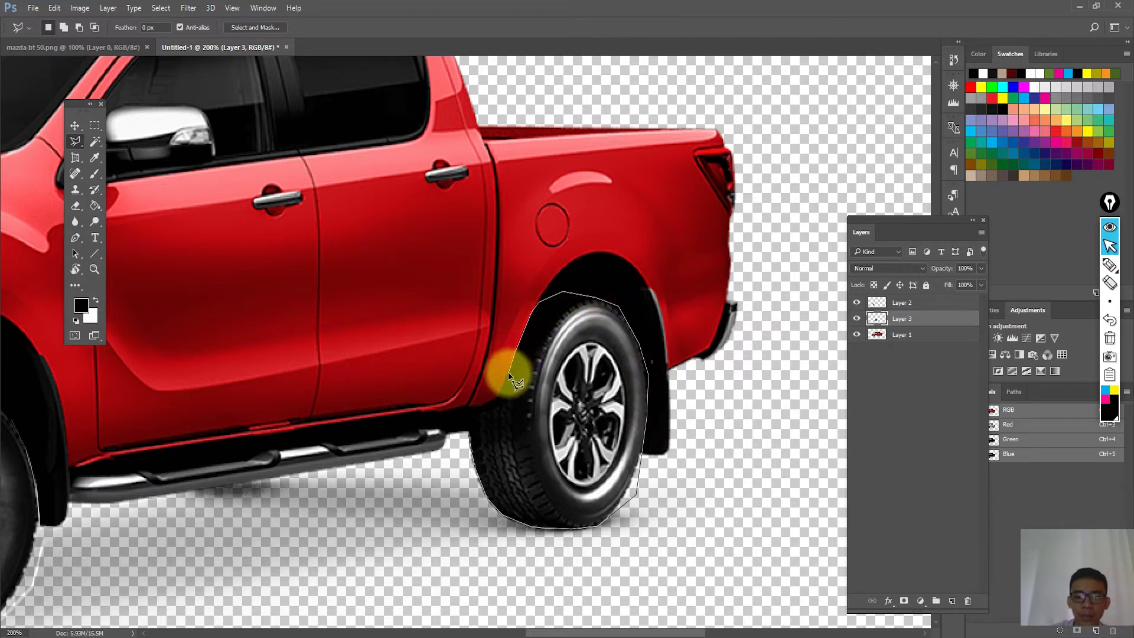
pyautogui.click(483, 400)
pyautogui.click(475, 409)
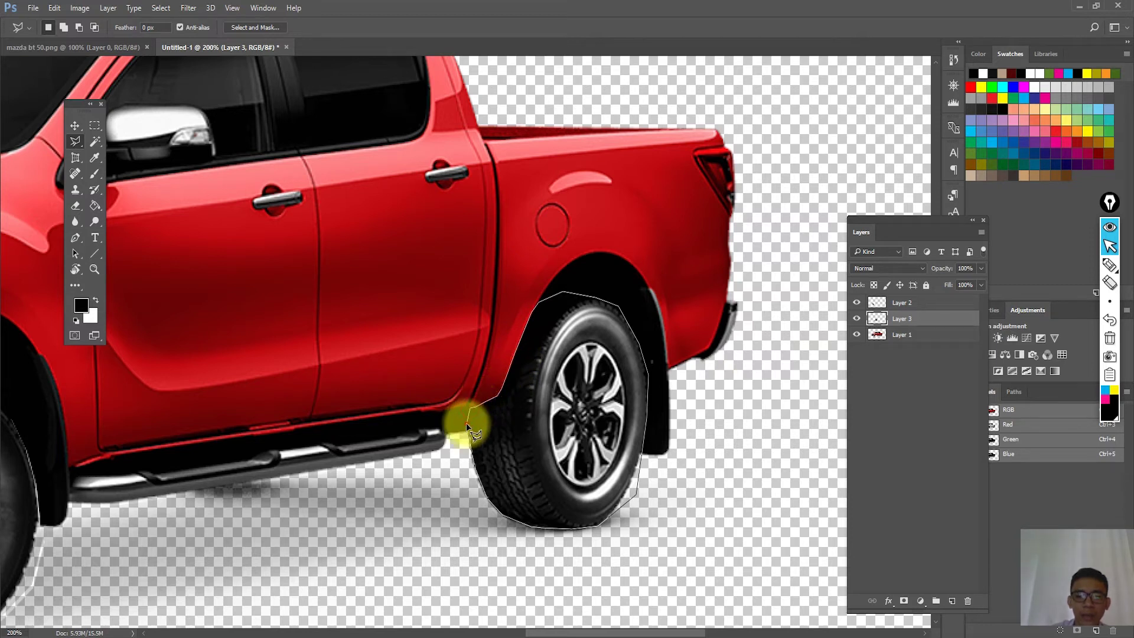
pyautogui.doubleClick(467, 434)
pyautogui.scroll(2, 473, 387)
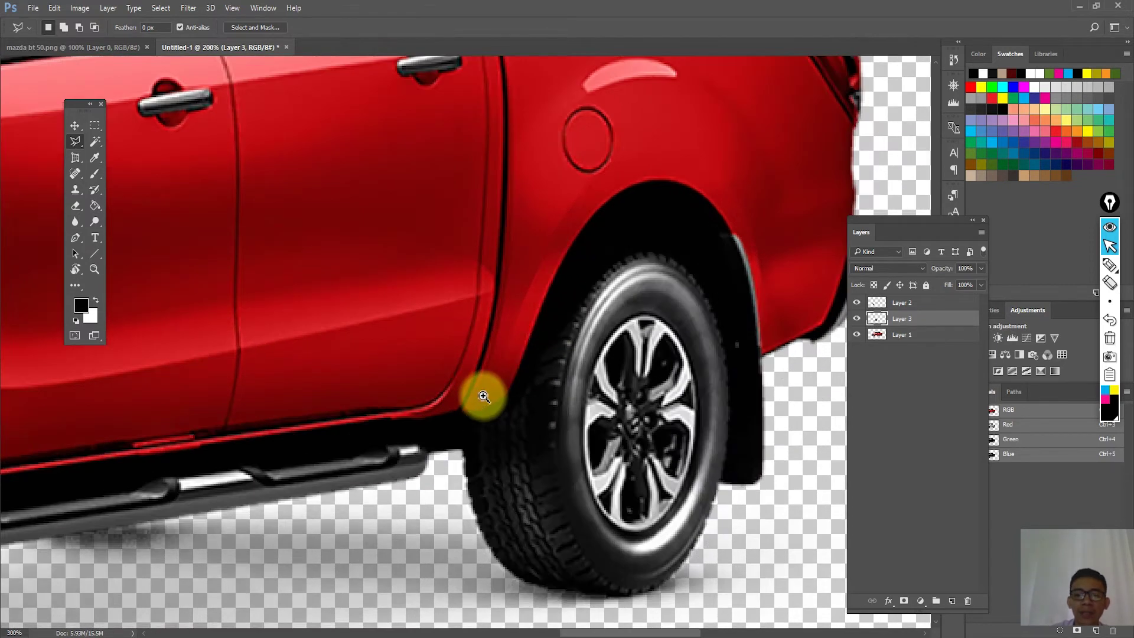
pyautogui.scroll(2, 528, 392)
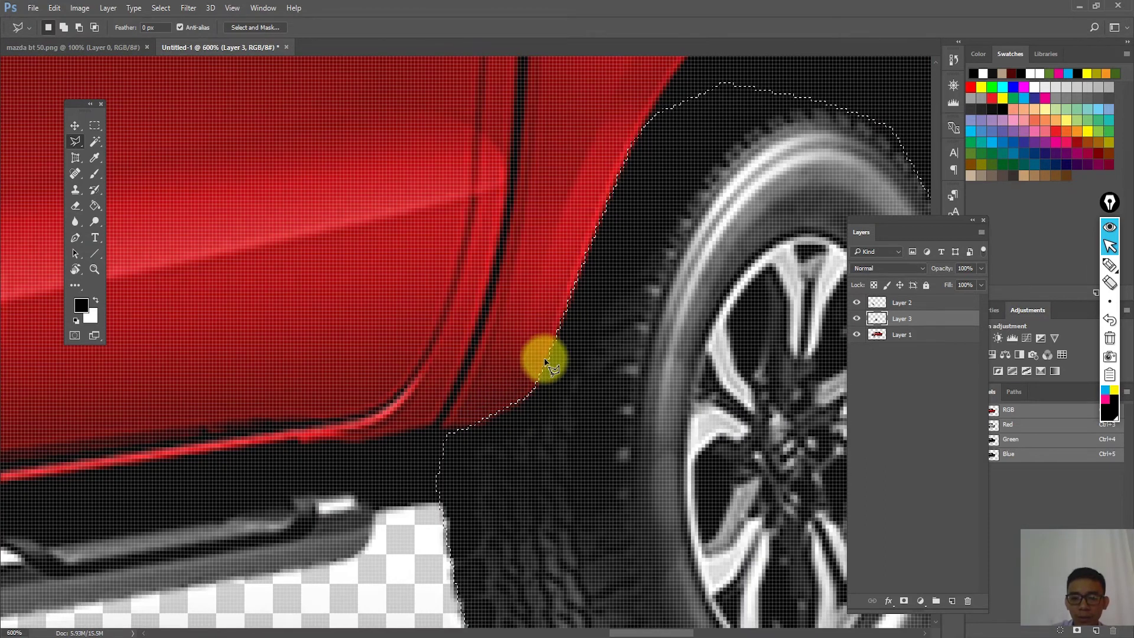
pyautogui.scroll(-2, 560, 397)
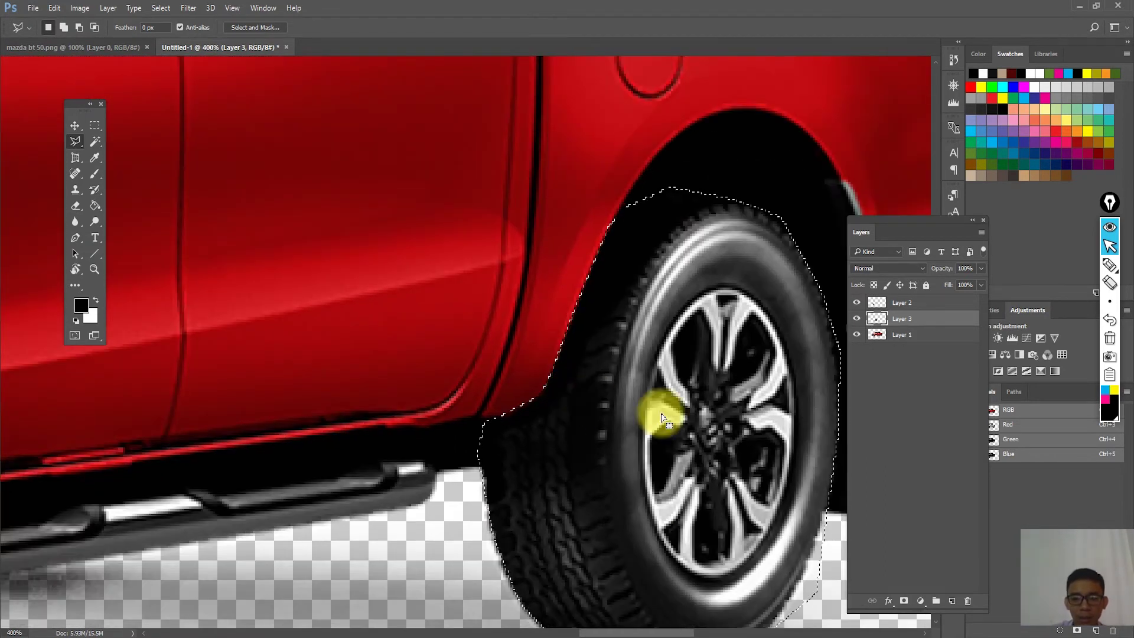
pyautogui.click(895, 335)
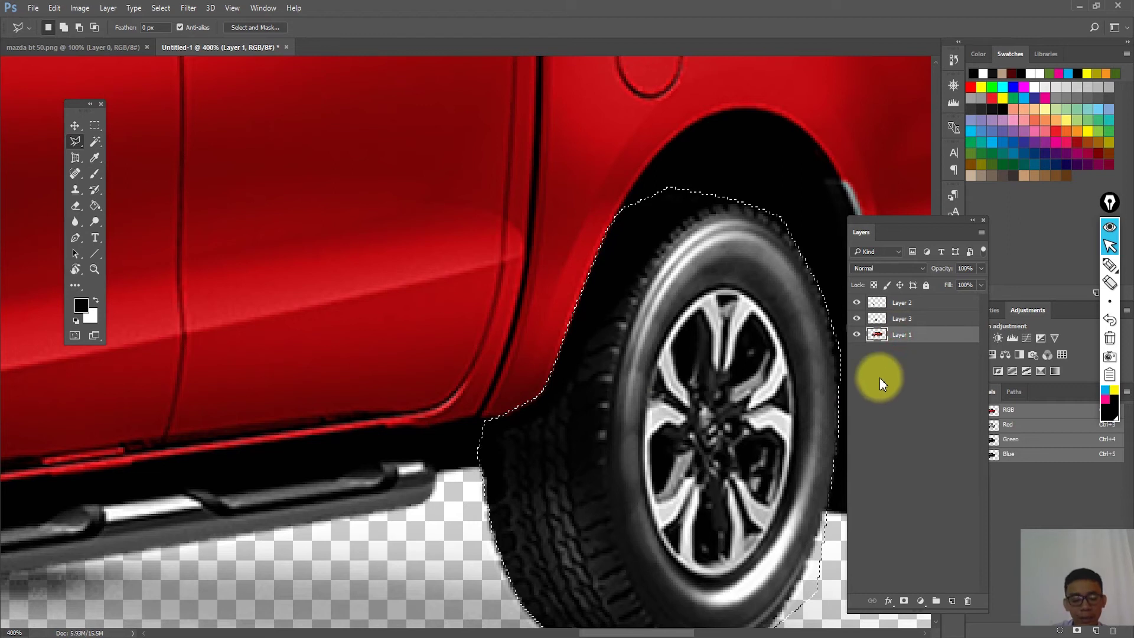
# Cut the rear wheel onto Layer 4 and move it back into its arch
pyautogui.hotkey('ctrl', 'shift', 'j')
pyautogui.press('v')
pyautogui.moveTo(752, 375); pyautogui.dragTo(600, 380)
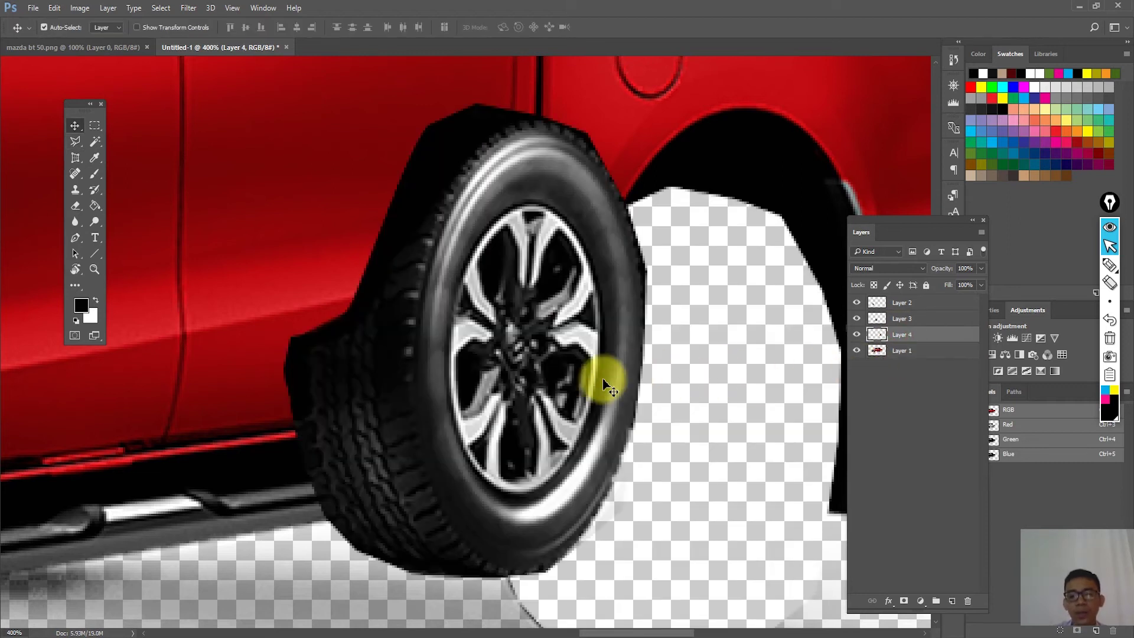
pyautogui.scroll(-2, 576, 376)
pyautogui.moveTo(544, 354); pyautogui.dragTo(609, 398)
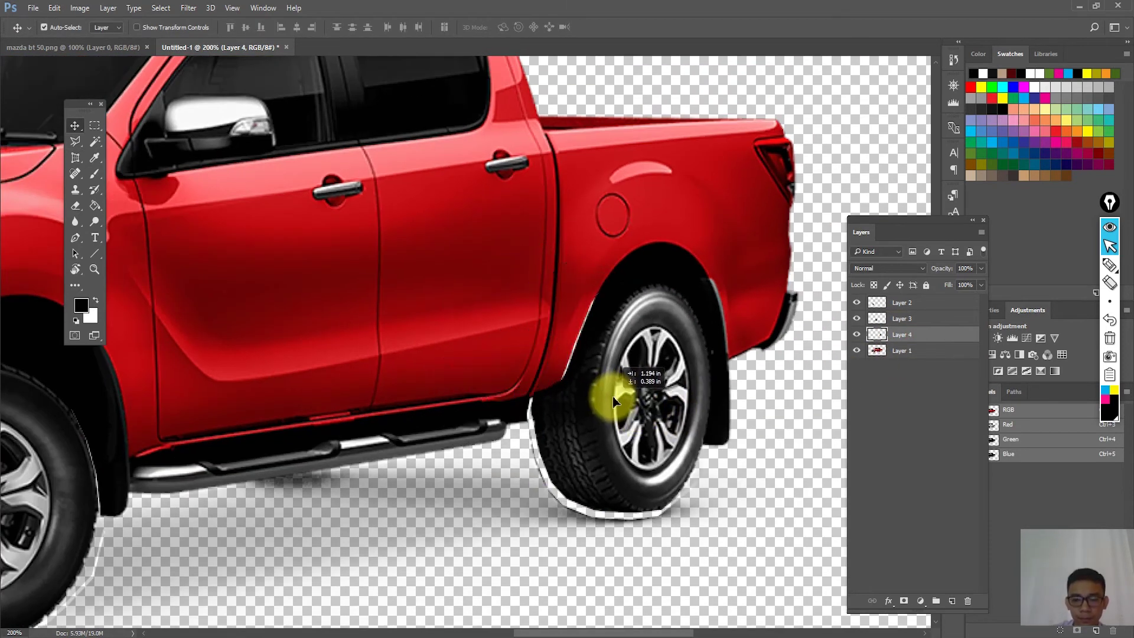
pyautogui.scroll(-2, 608, 398)
pyautogui.scroll(-1, 650, 405)
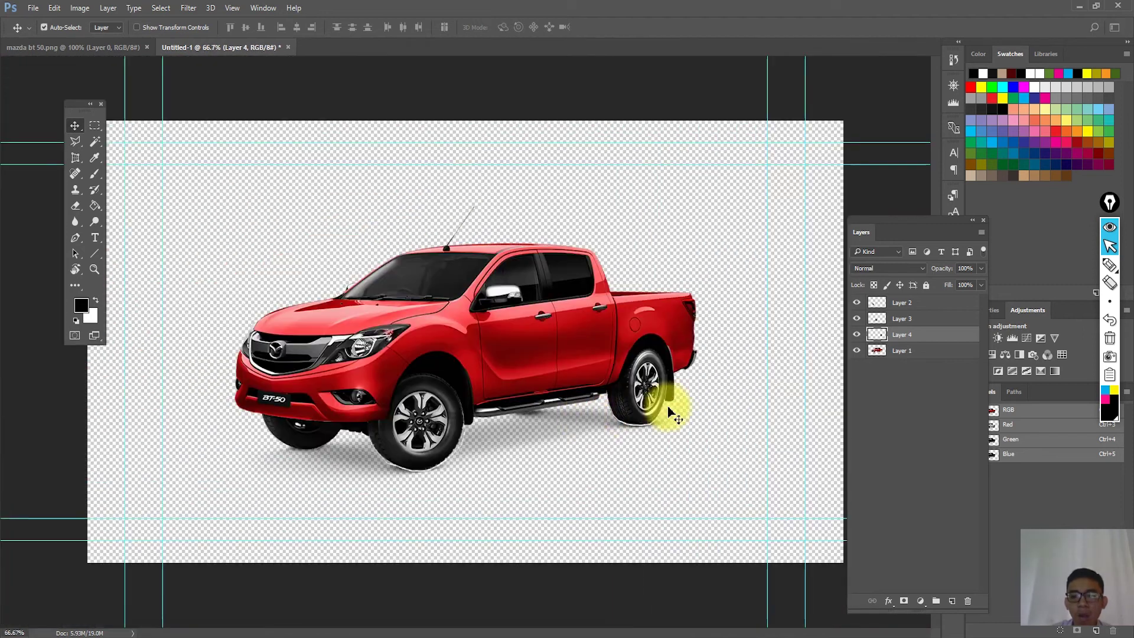
# Hide the wheel layers and start a lasso outline below the front bumper and wheel
pyautogui.click(856, 302)
pyautogui.click(857, 334)
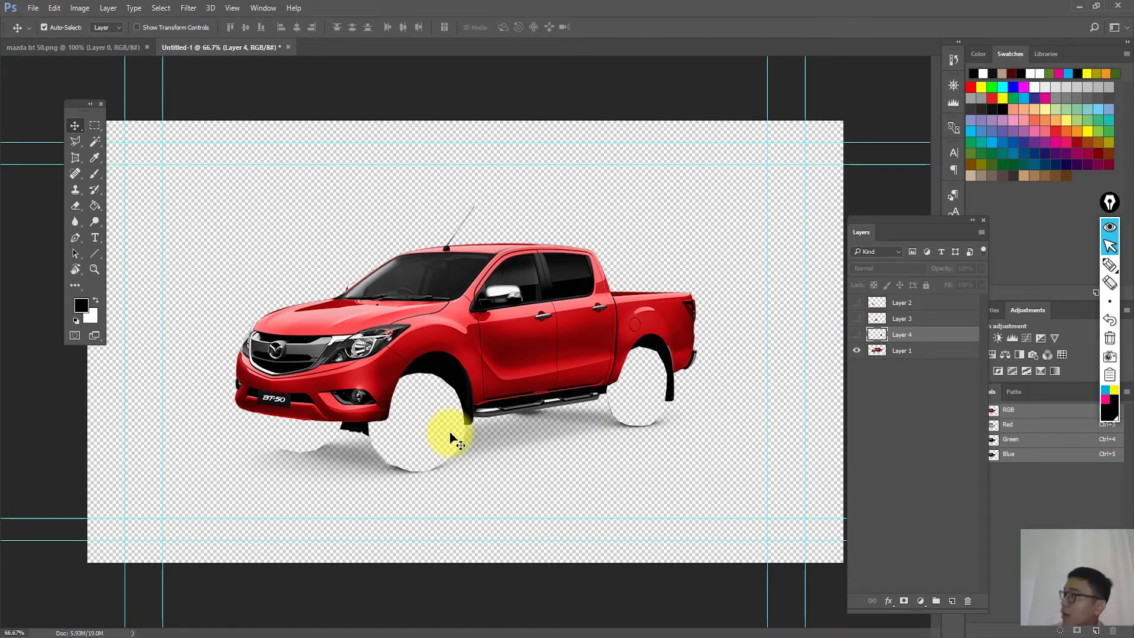
pyautogui.press('l')
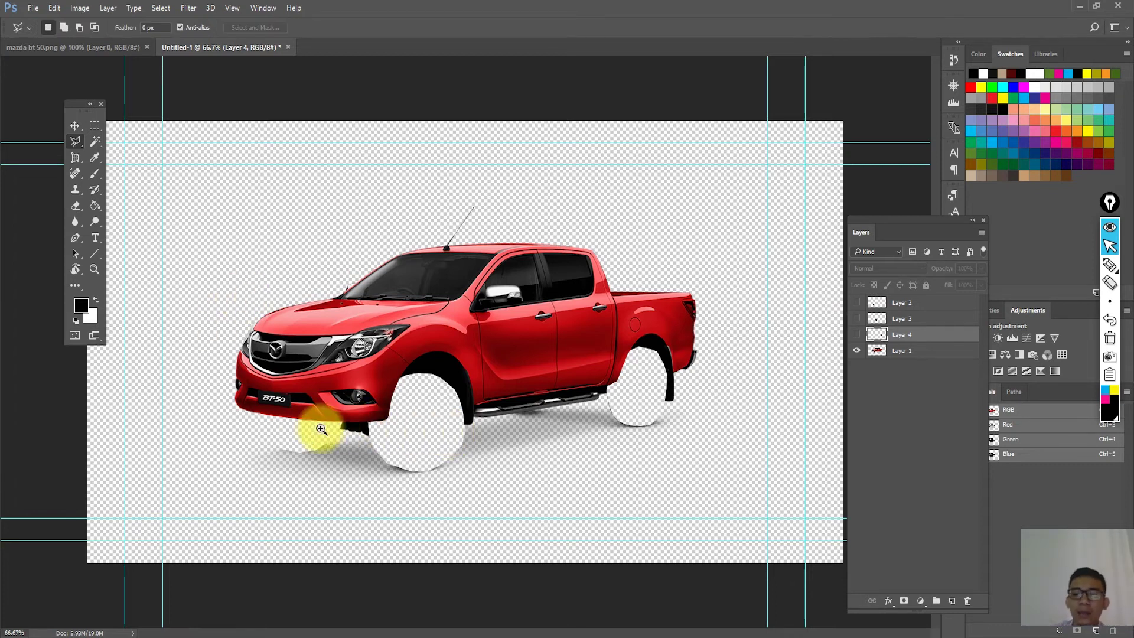
pyautogui.click(321, 430)
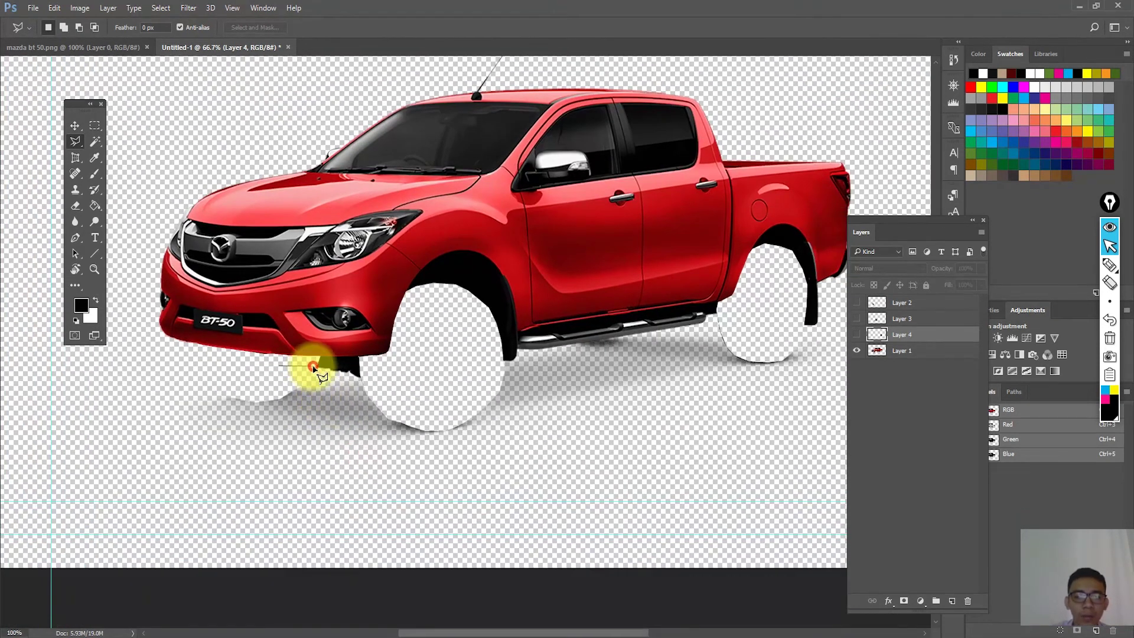
pyautogui.click(328, 370)
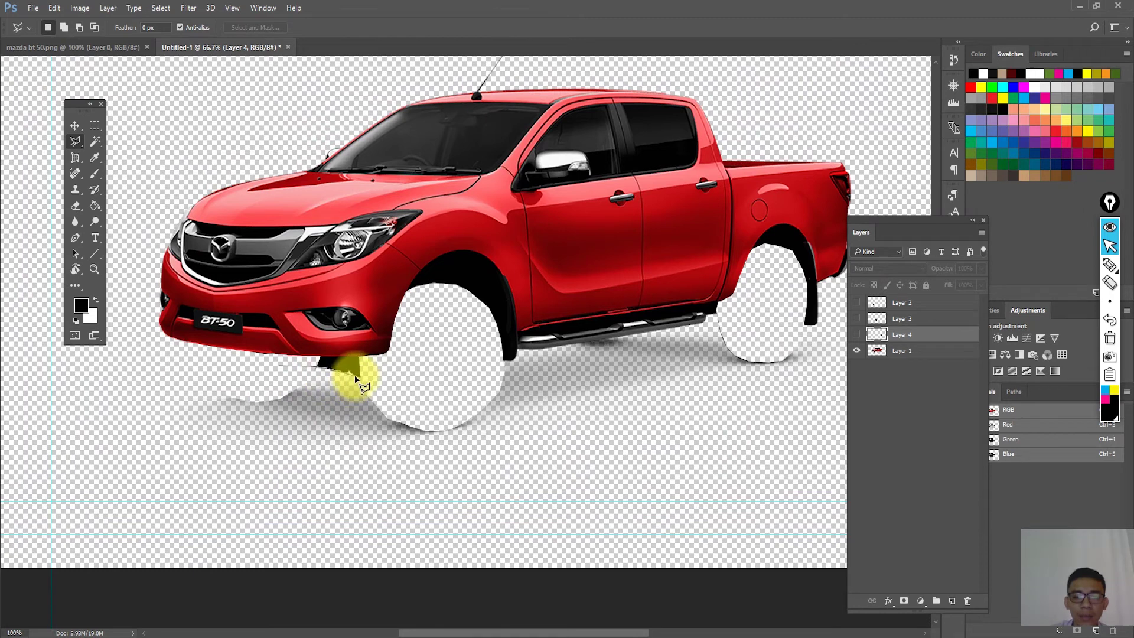
pyautogui.click(406, 397)
pyautogui.click(481, 365)
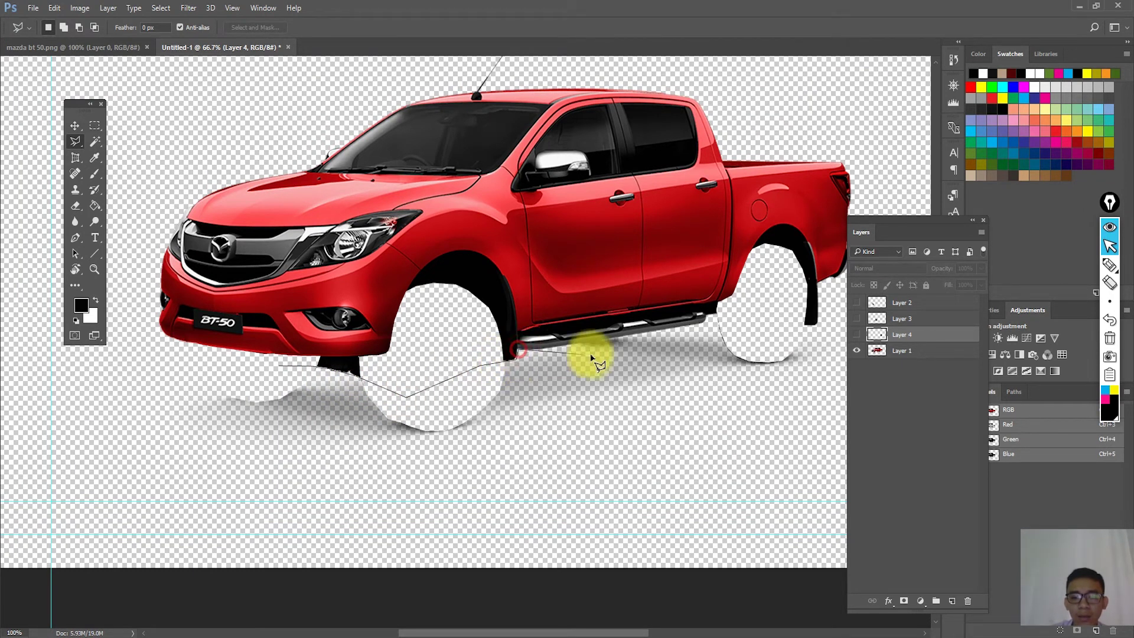
# Extend the outline along the running board and over the rear wheel arch
pyautogui.scroll(1, 567, 346)
pyautogui.scroll(1, 565, 344)
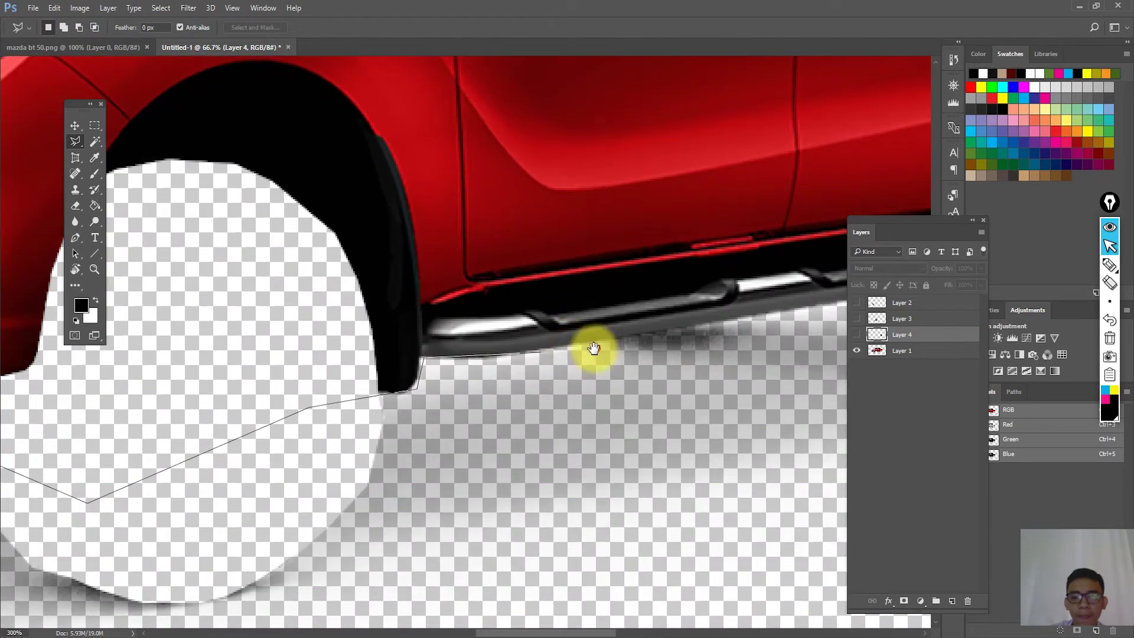
pyautogui.moveTo(590, 347); pyautogui.dragTo(325, 375)
pyautogui.click(281, 376)
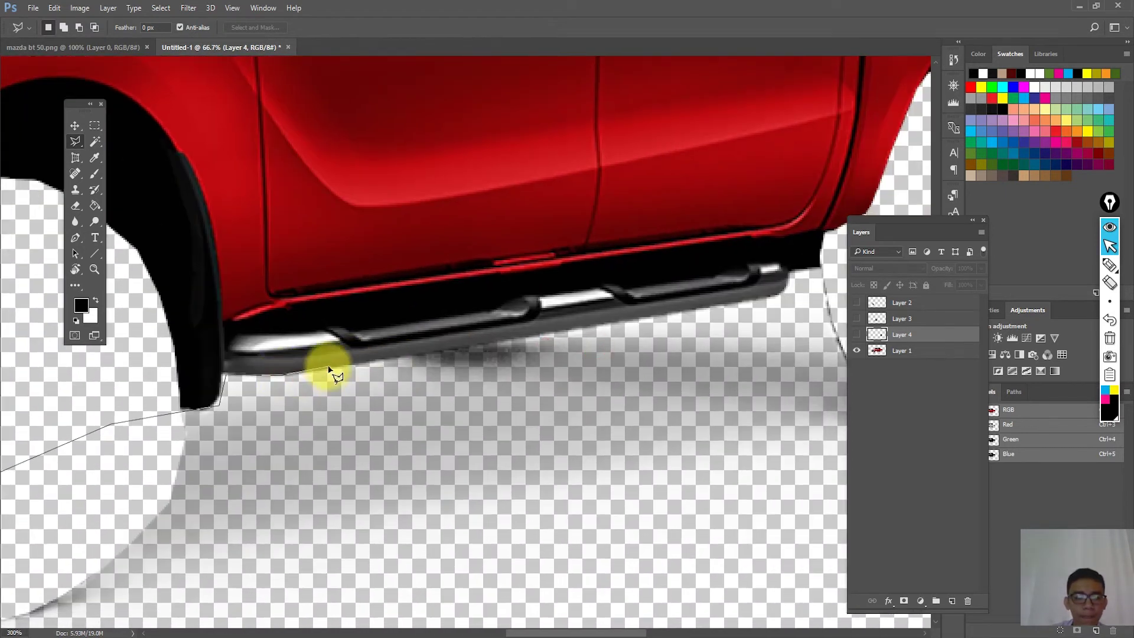
pyautogui.click(360, 363)
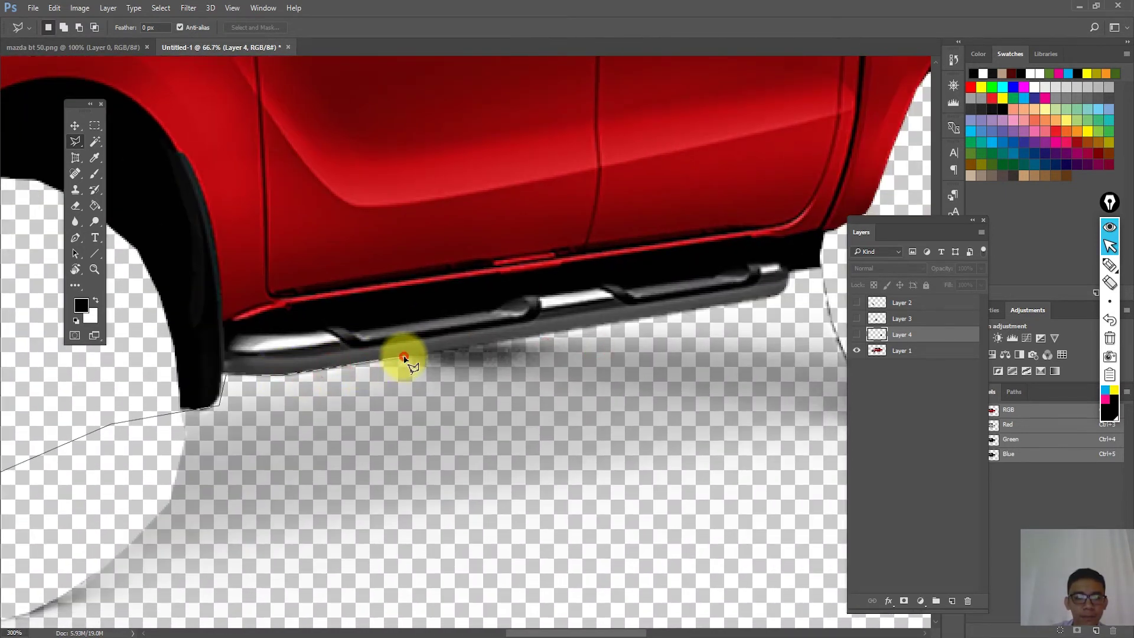
pyautogui.moveTo(527, 353); pyautogui.dragTo(250, 384)
pyautogui.click(427, 341)
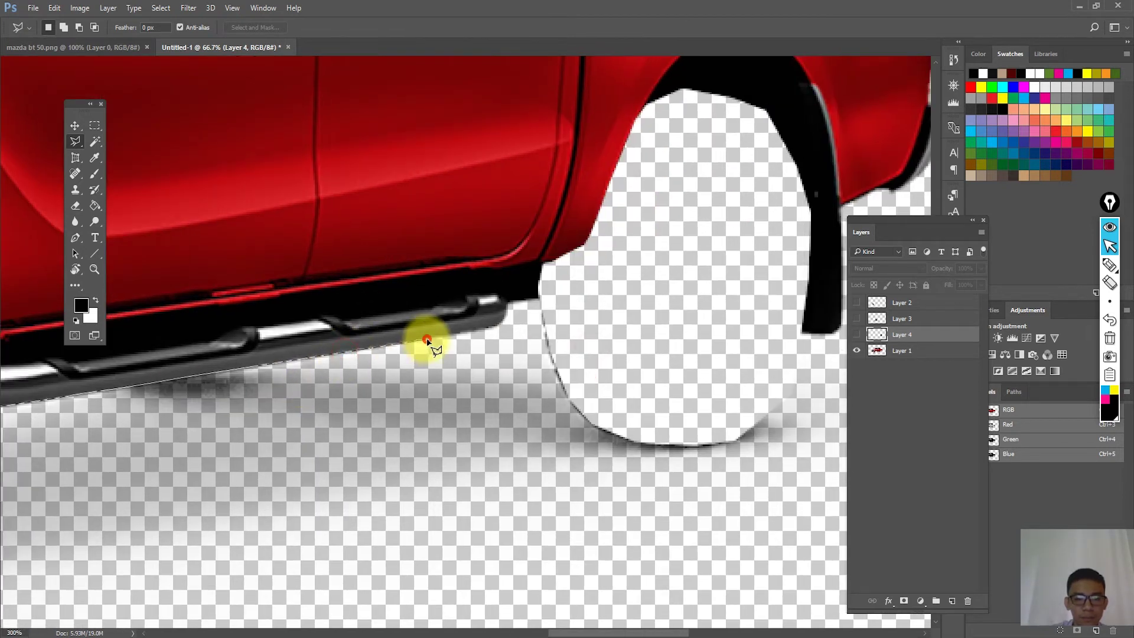
pyautogui.click(509, 308)
pyautogui.click(542, 299)
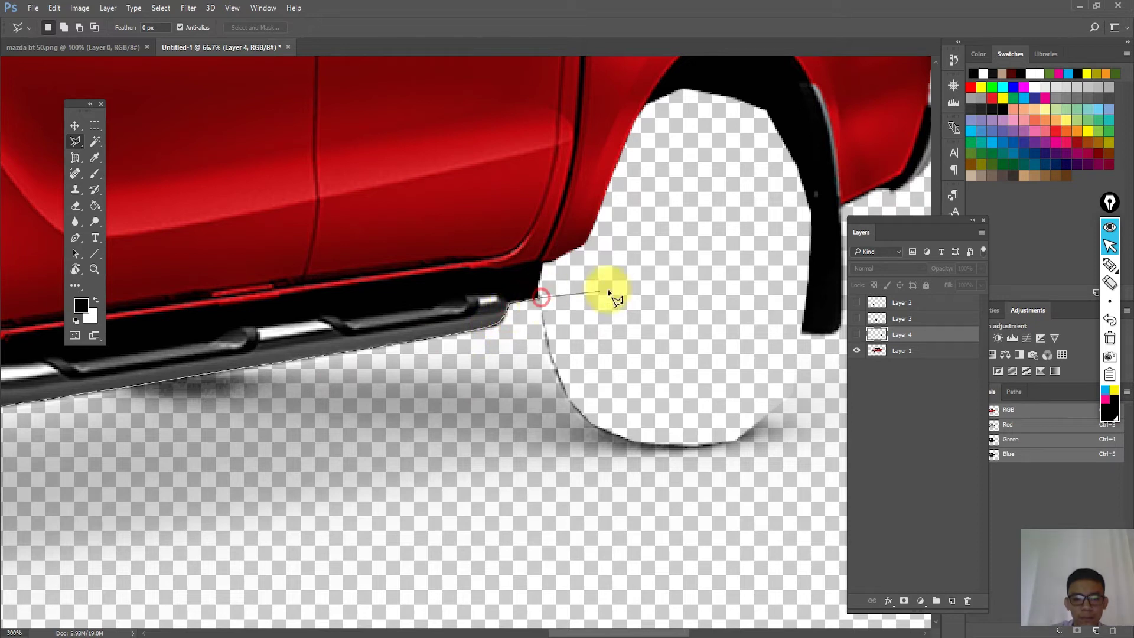
pyautogui.click(624, 279)
# Carry the outline around the canvas bottom and close it into a selection
pyautogui.moveTo(719, 291); pyautogui.dragTo(628, 228)
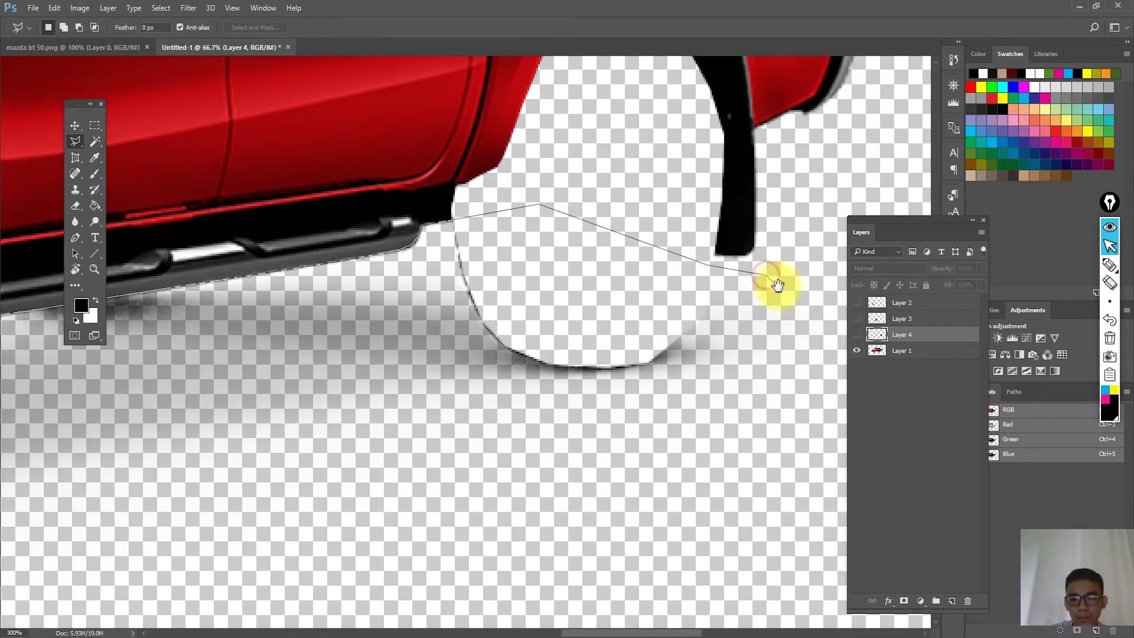
pyautogui.hotkey('ctrl', '-')
pyautogui.hotkey('ctrl', '-')
pyautogui.hotkey('ctrl', '-')
pyautogui.hotkey('ctrl', '-')
pyautogui.click(804, 409)
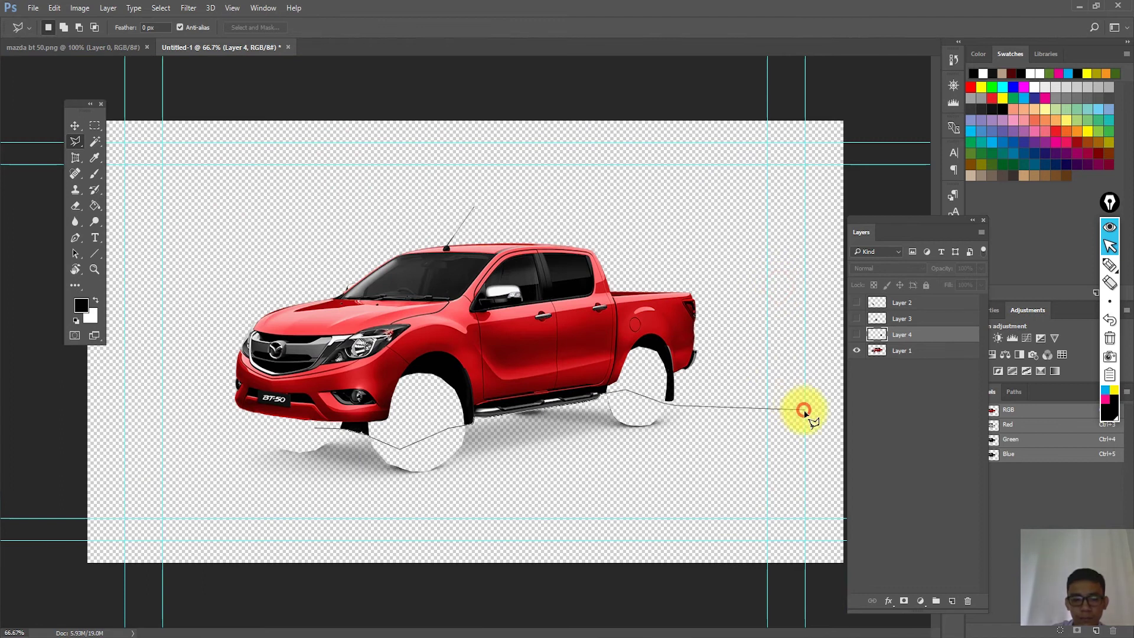
pyautogui.click(816, 523)
pyautogui.click(440, 611)
pyautogui.click(187, 594)
pyautogui.click(107, 524)
pyautogui.click(121, 449)
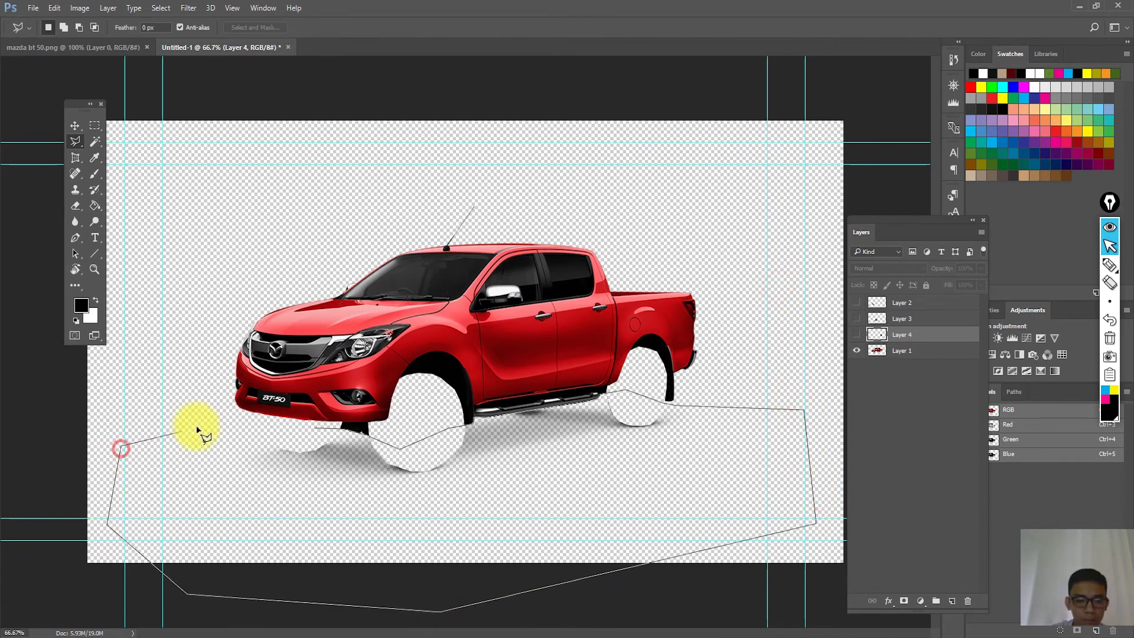
pyautogui.doubleClick(204, 426)
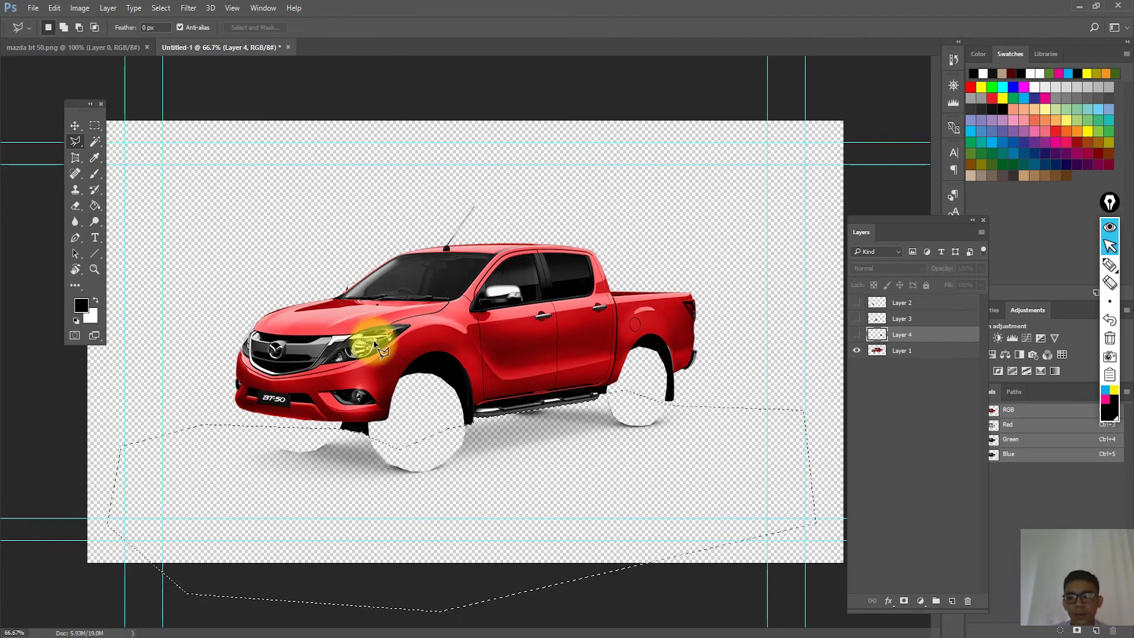
# Delete the selected shadow and white circles from Layer 1, then deselect
pyautogui.click(886, 353)
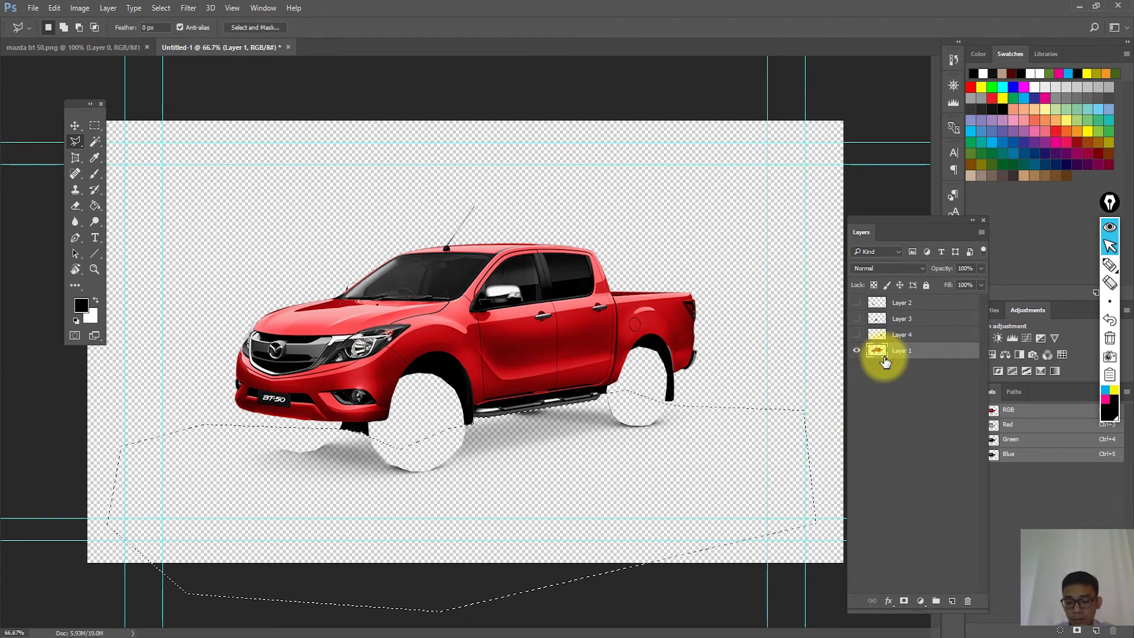
pyautogui.press('Delete')
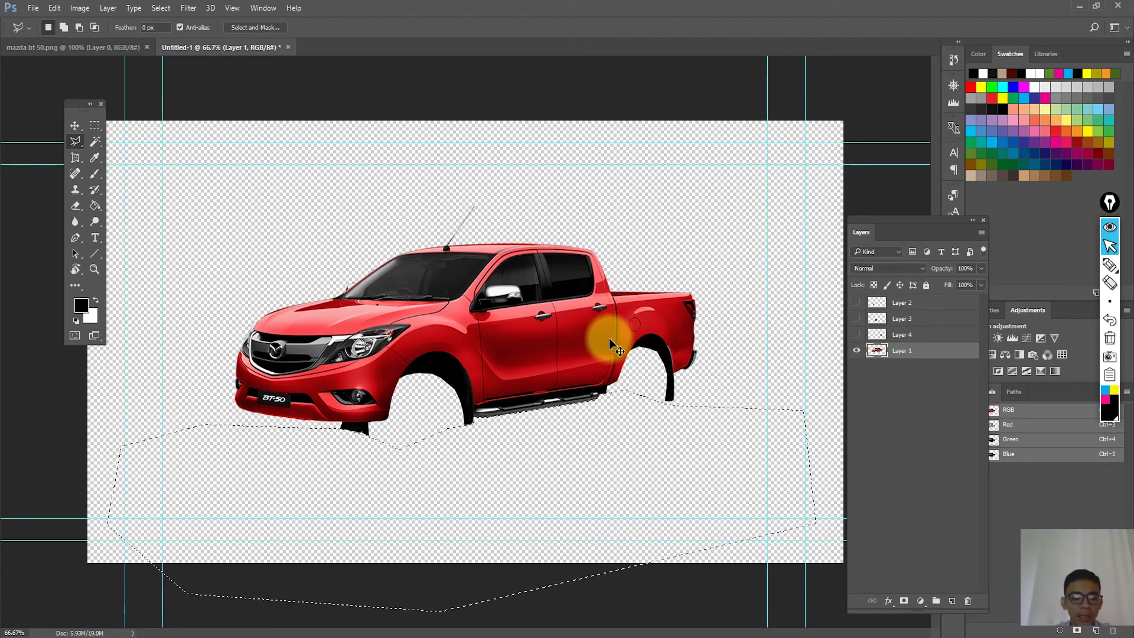
pyautogui.hotkey('ctrl', 'd')
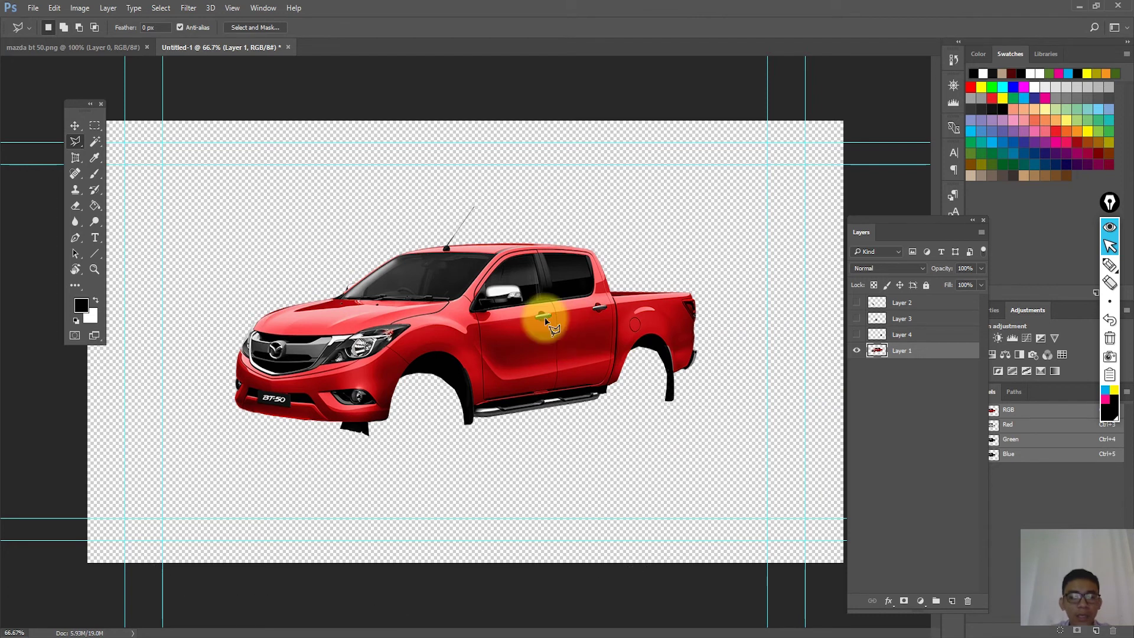
# Show wheel Layers 2–4 again and check the wheels by toggling the body layer
pyautogui.click(75, 126)
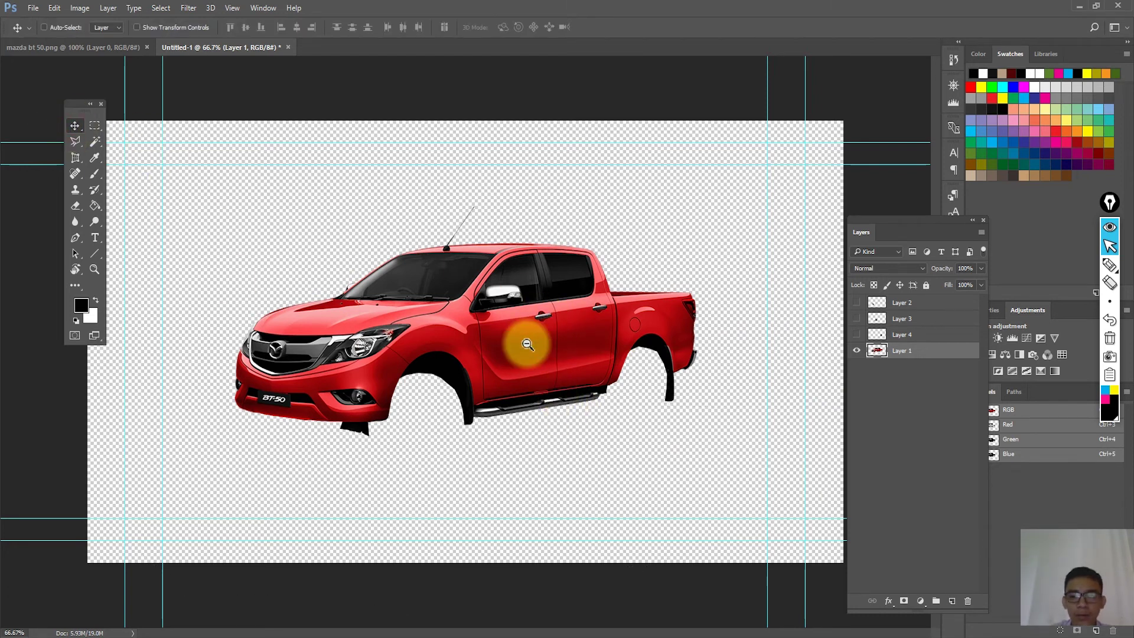
pyautogui.hotkey('ctrl', '-')
pyautogui.moveTo(856, 335); pyautogui.dragTo(857, 302)
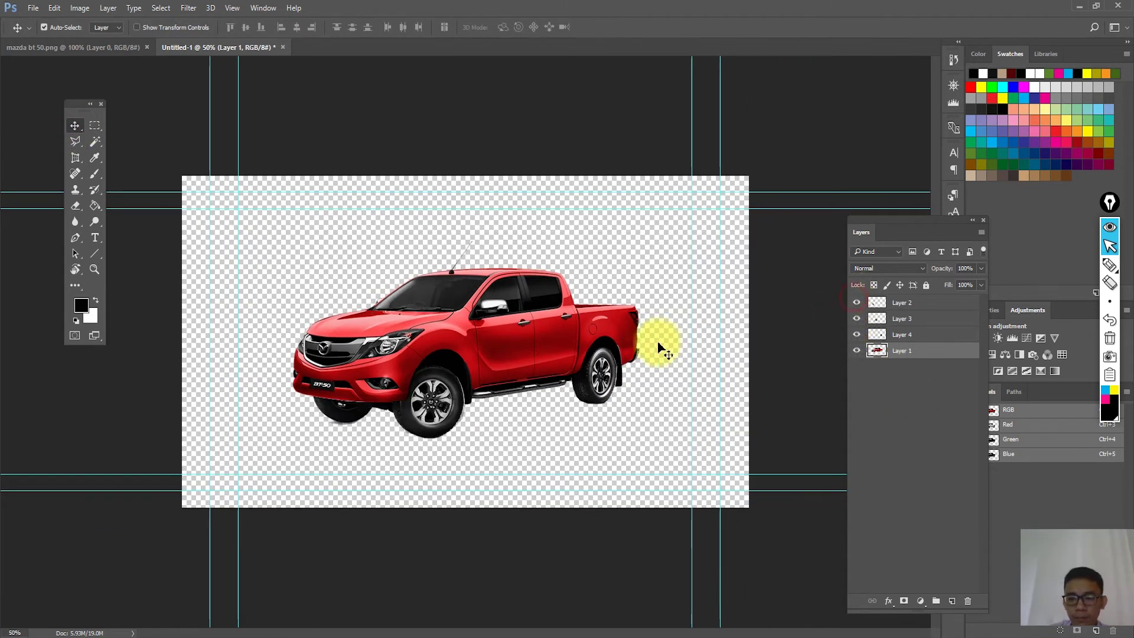
pyautogui.scroll(2, 502, 380)
pyautogui.click(381, 439)
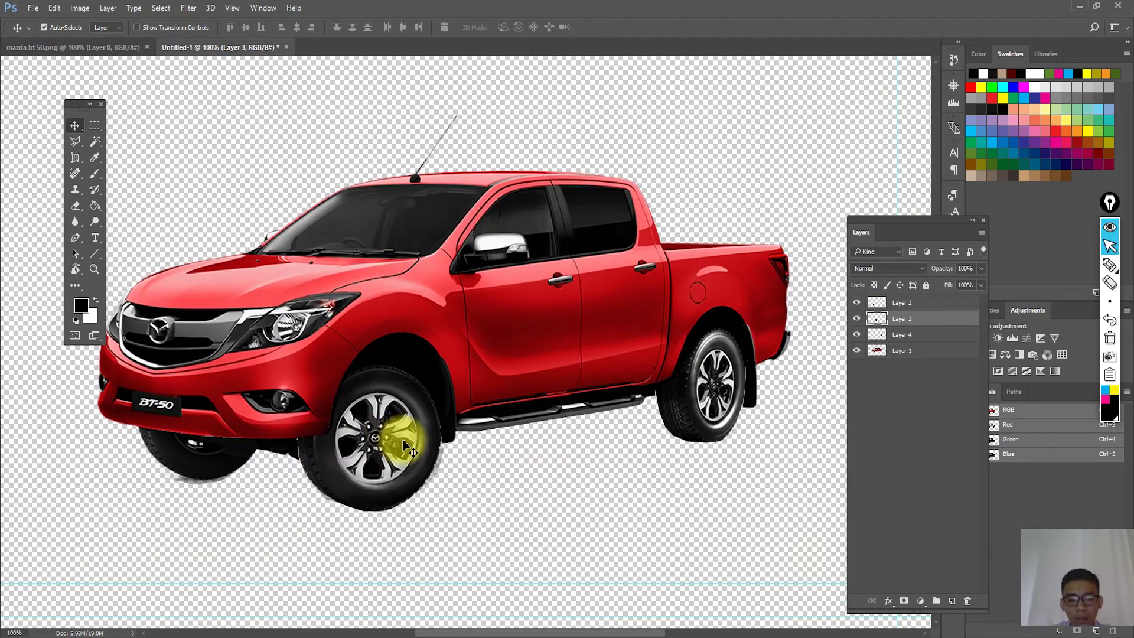
pyautogui.click(696, 414)
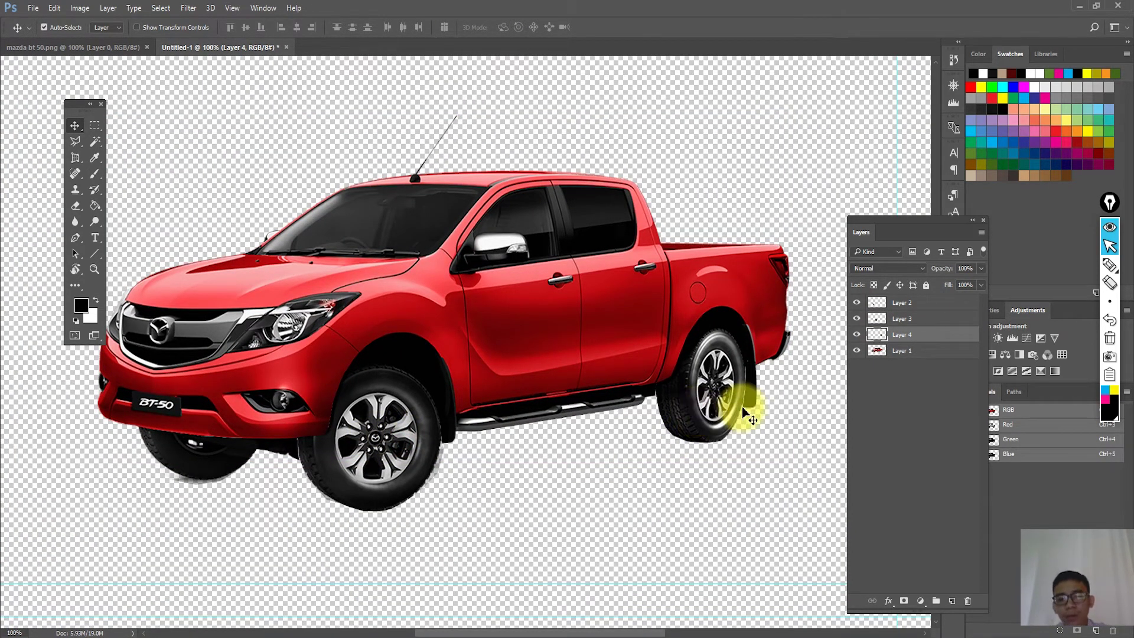
pyautogui.click(856, 351)
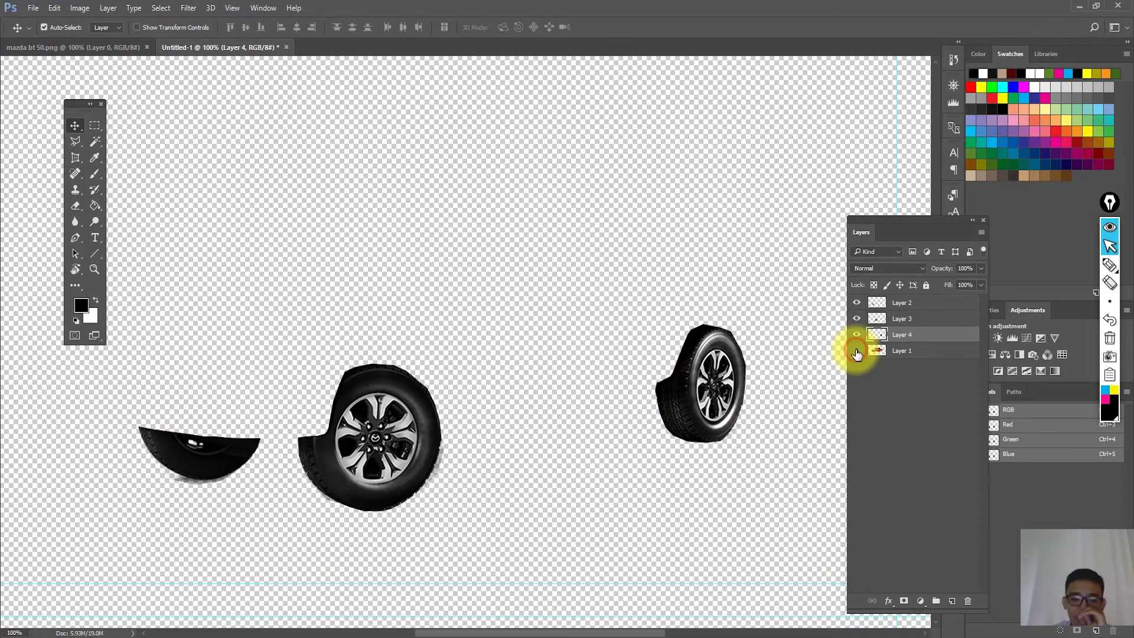
pyautogui.click(857, 351)
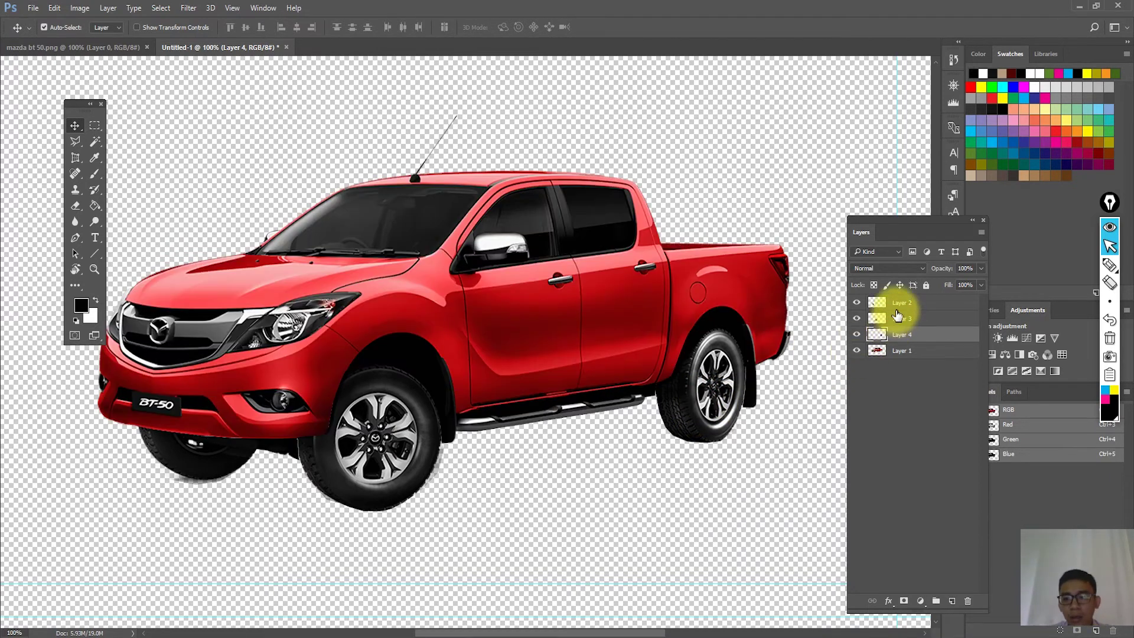
# Merge wheel Layers 2, 3 and 4 via Merge Layers, then undo the merge
pyautogui.keyDown('shift'); pyautogui.click(897, 309); pyautogui.keyUp('shift')
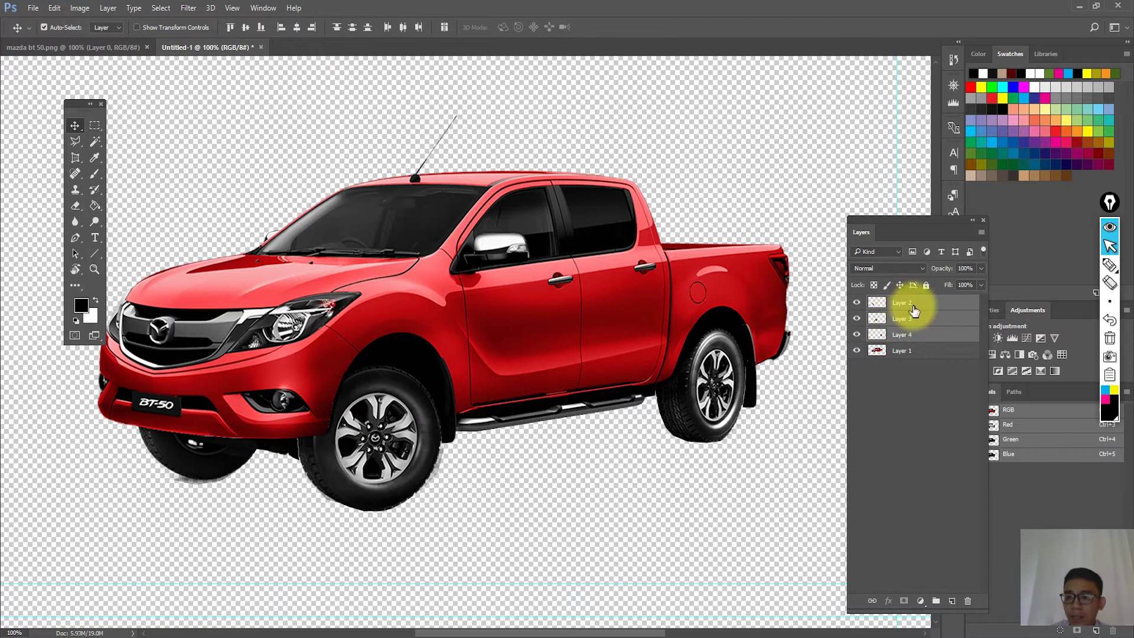
pyautogui.moveTo(886, 232); pyautogui.dragTo(822, 174)
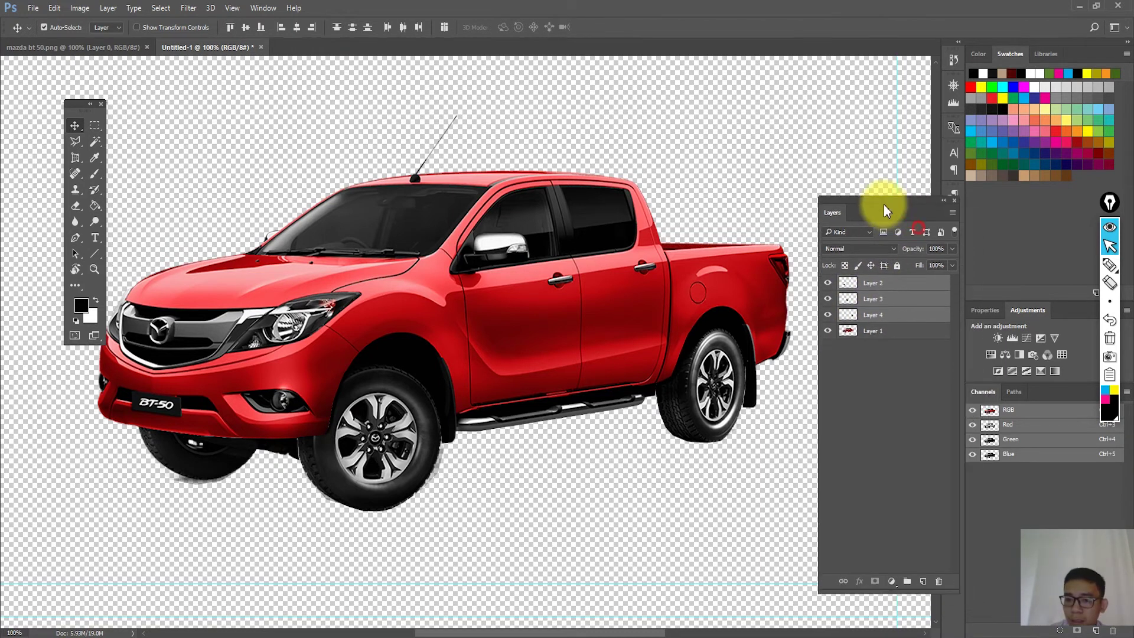
pyautogui.rightClick(841, 259)
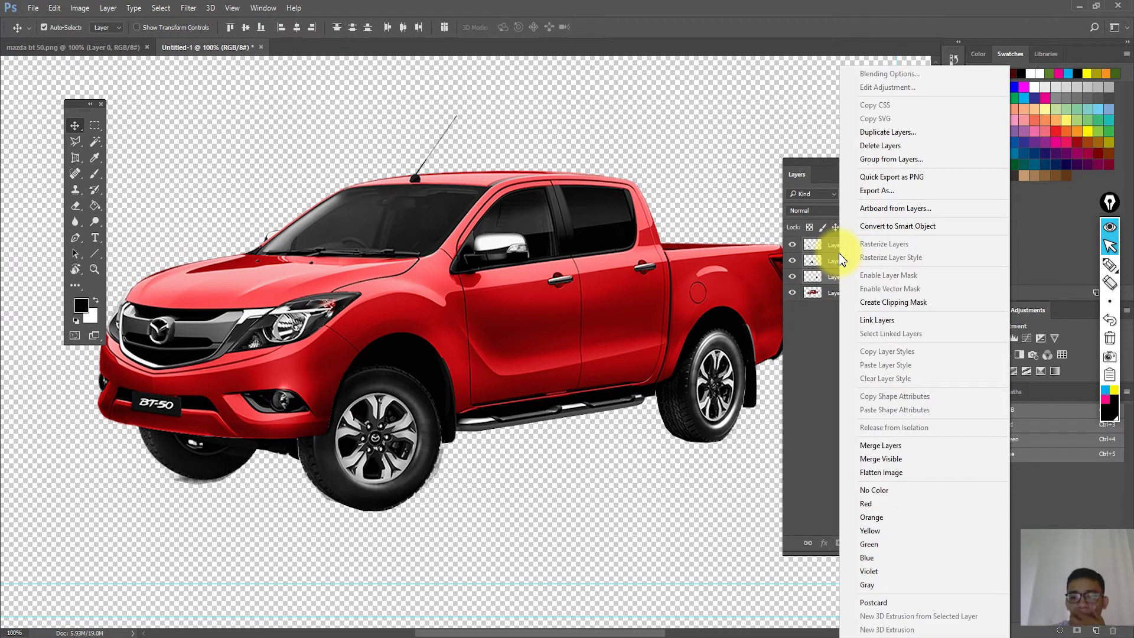
pyautogui.click(893, 450)
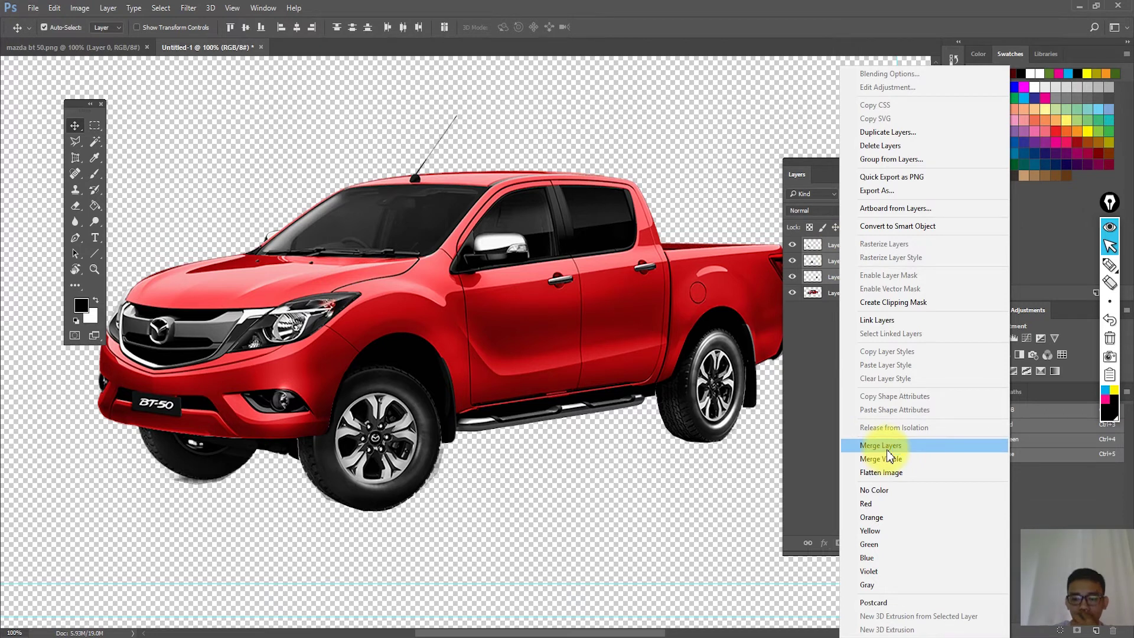
pyautogui.click(792, 248)
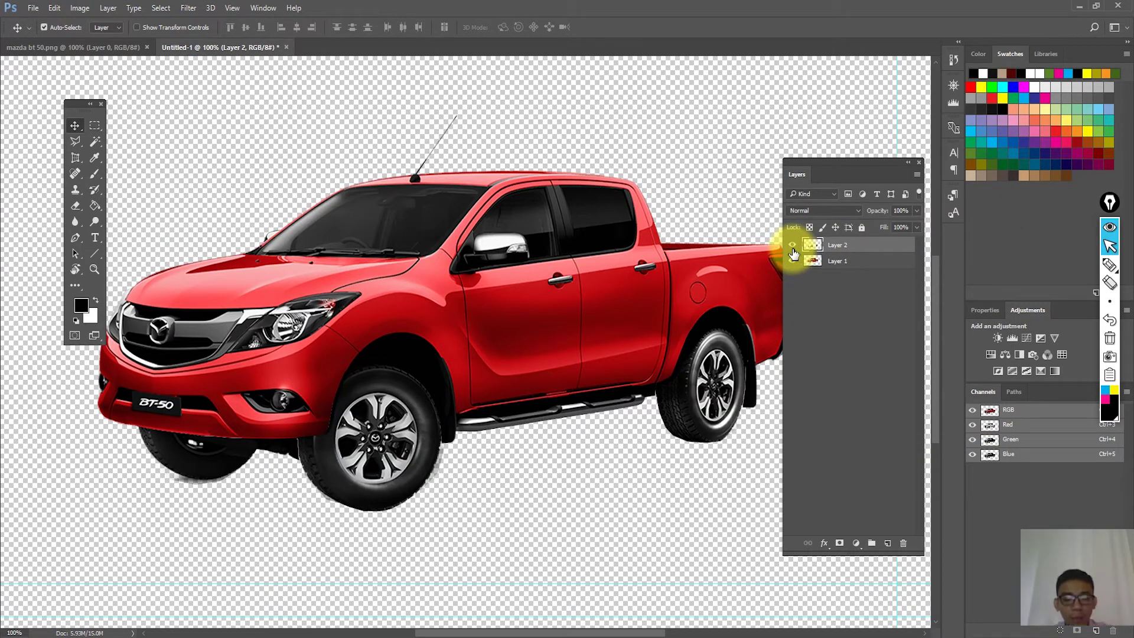
pyautogui.hotkey('ctrl', 'j')
pyautogui.hotkey('ctrl', 'j')
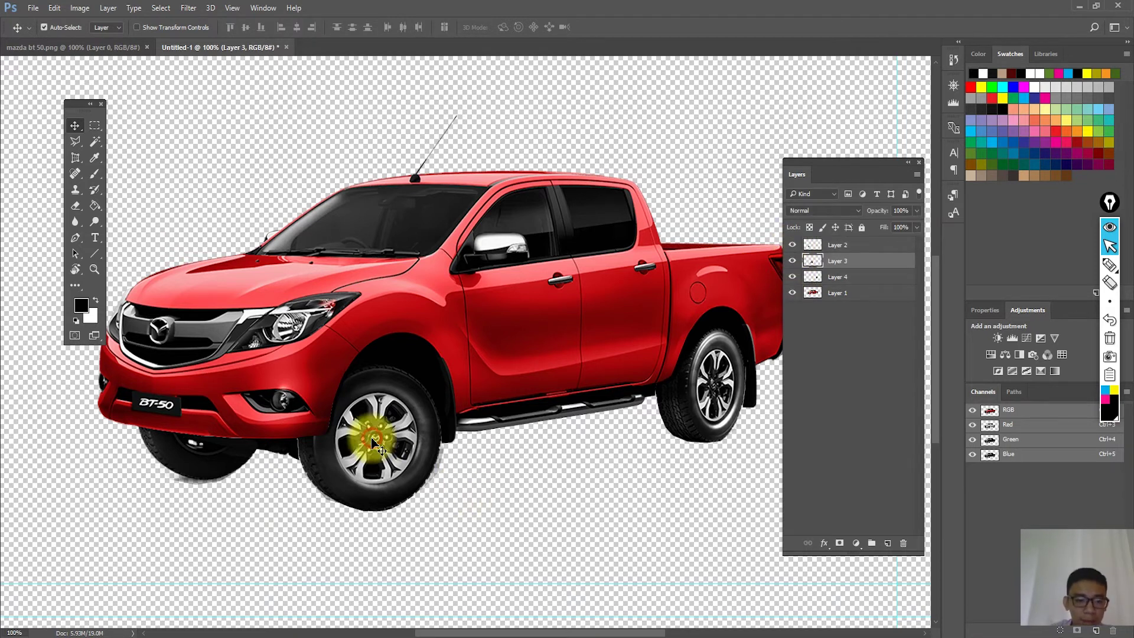
# Slightly rotate the front, rear and far-side front wheels with Free Transform, then reselect Layer 1
pyautogui.hotkey('ctrl', 't')
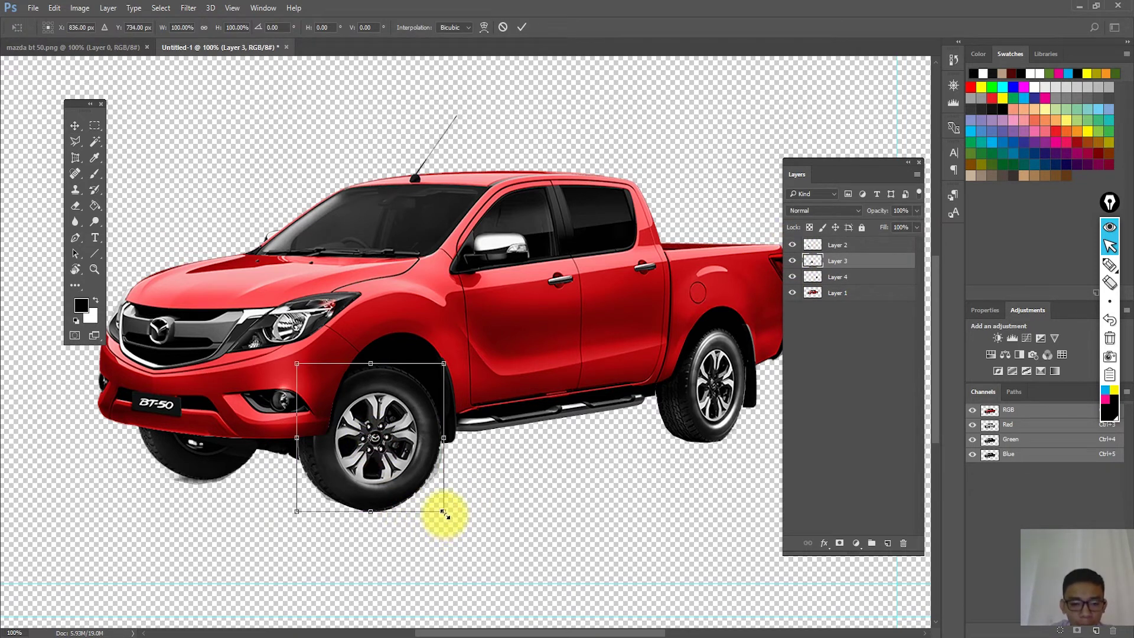
pyautogui.moveTo(445, 513); pyautogui.dragTo(449, 515)
pyautogui.press('Return')
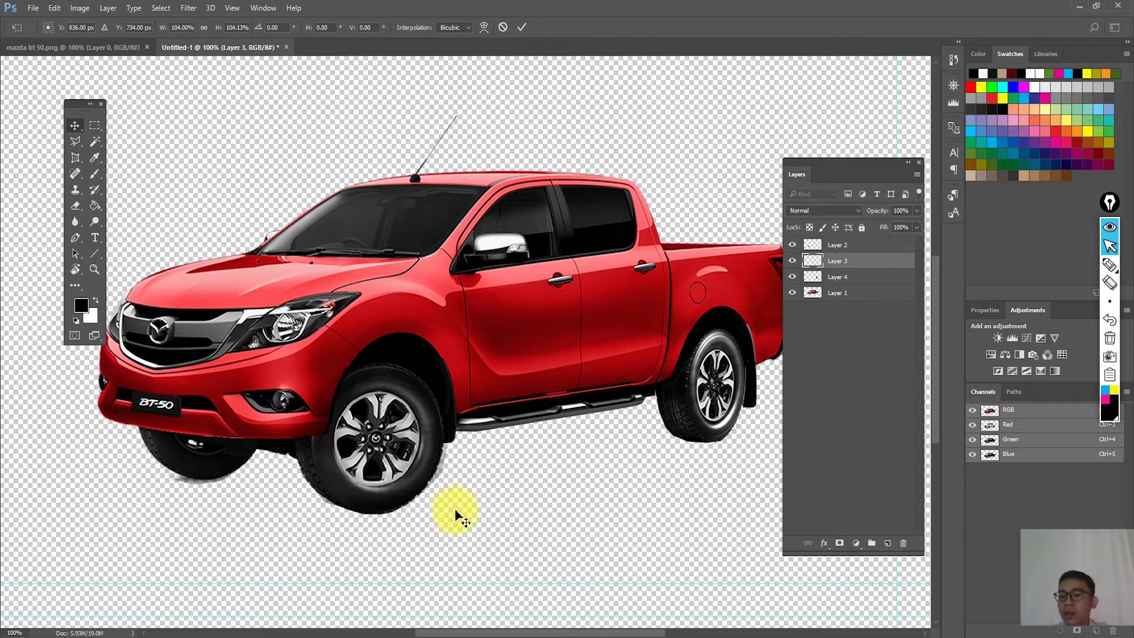
pyautogui.click(705, 427)
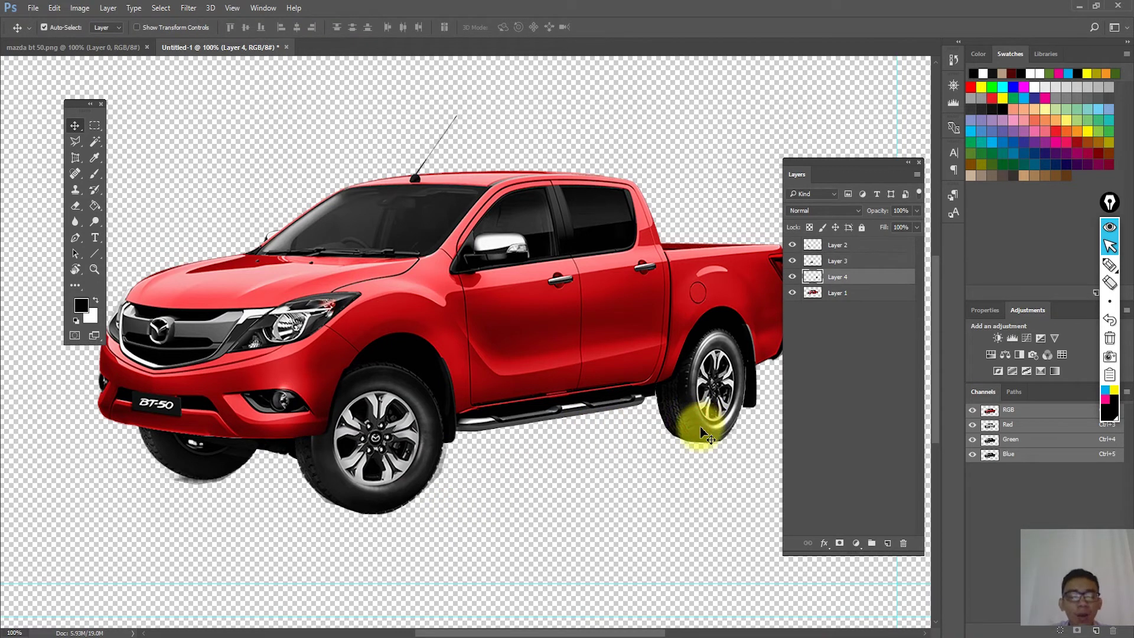
pyautogui.hotkey('ctrl', 't')
pyautogui.moveTo(745, 448); pyautogui.dragTo(748, 443)
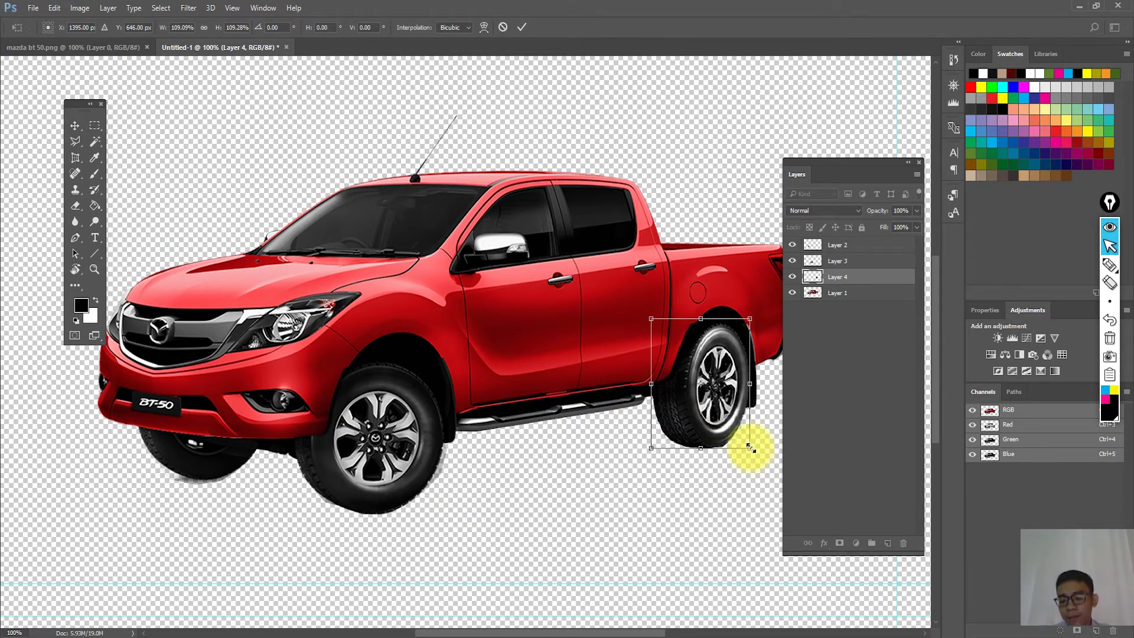
pyautogui.press('Return')
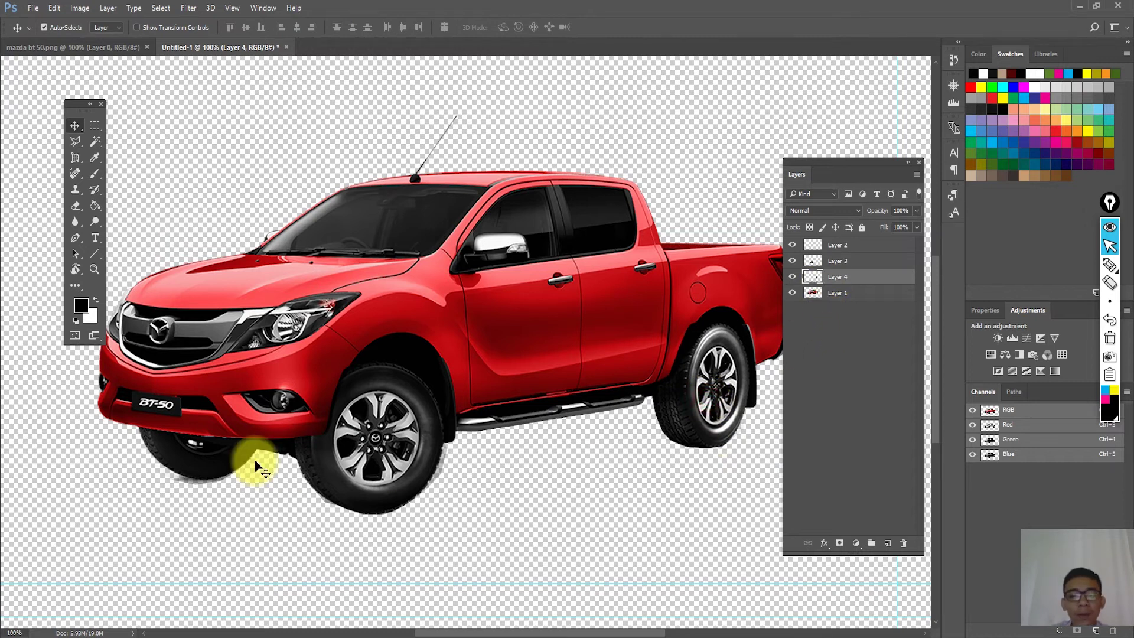
pyautogui.click(236, 461)
pyautogui.hotkey('ctrl', 't')
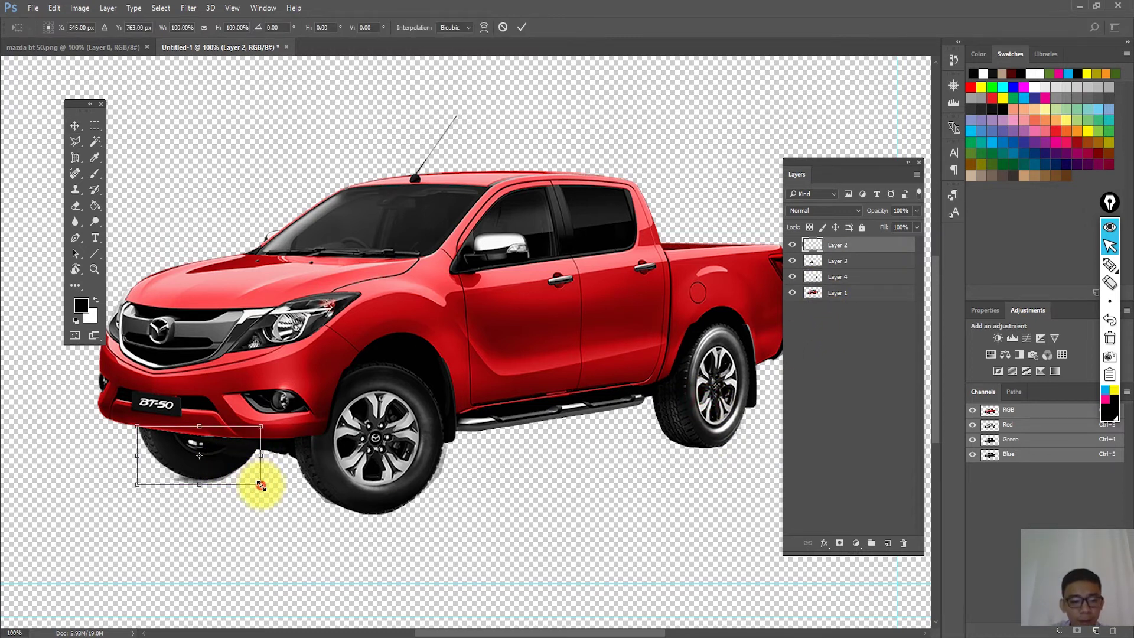
pyautogui.moveTo(260, 486); pyautogui.dragTo(264, 481)
pyautogui.press('Return')
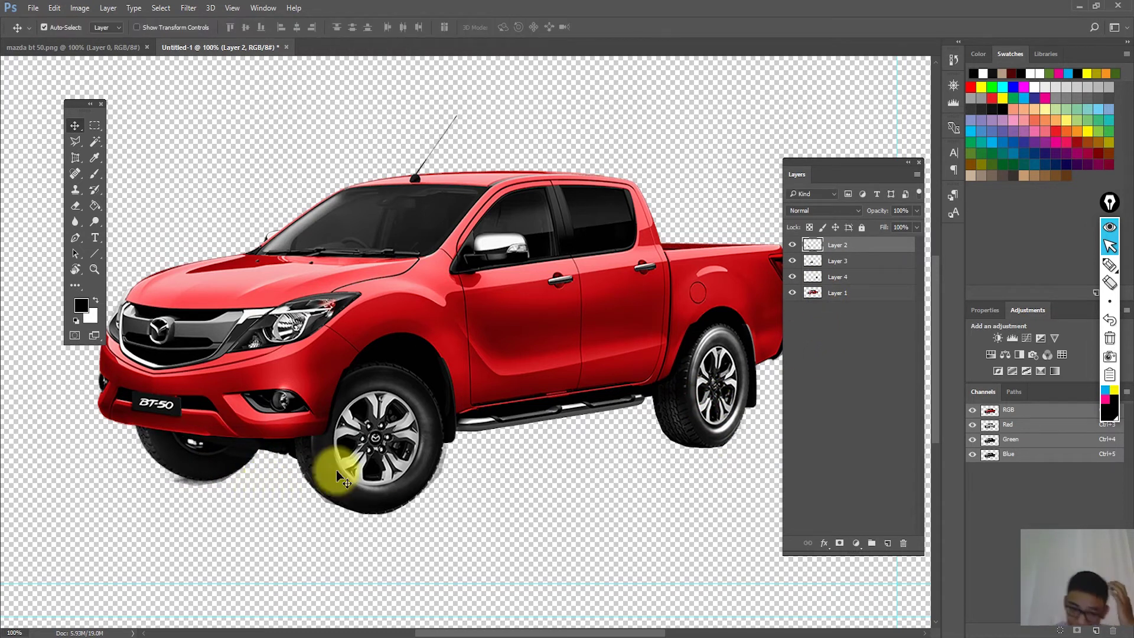
pyautogui.click(526, 387)
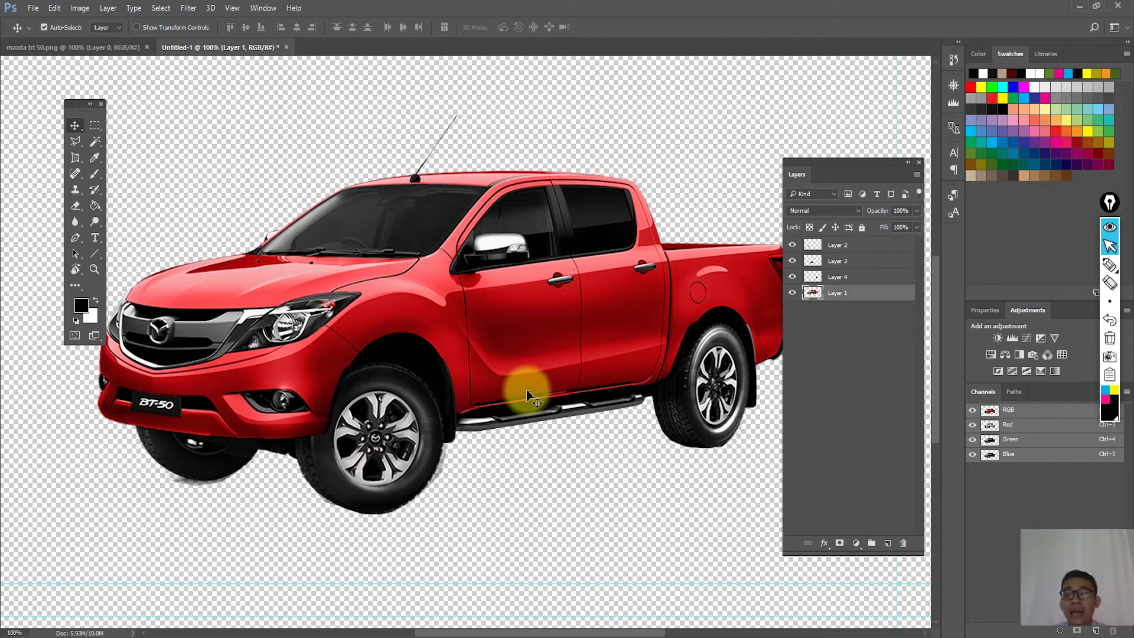
# Turn off Auto-Select, reorder the body layer, and move the whole truck up about 260 px
pyautogui.press('ctrl')
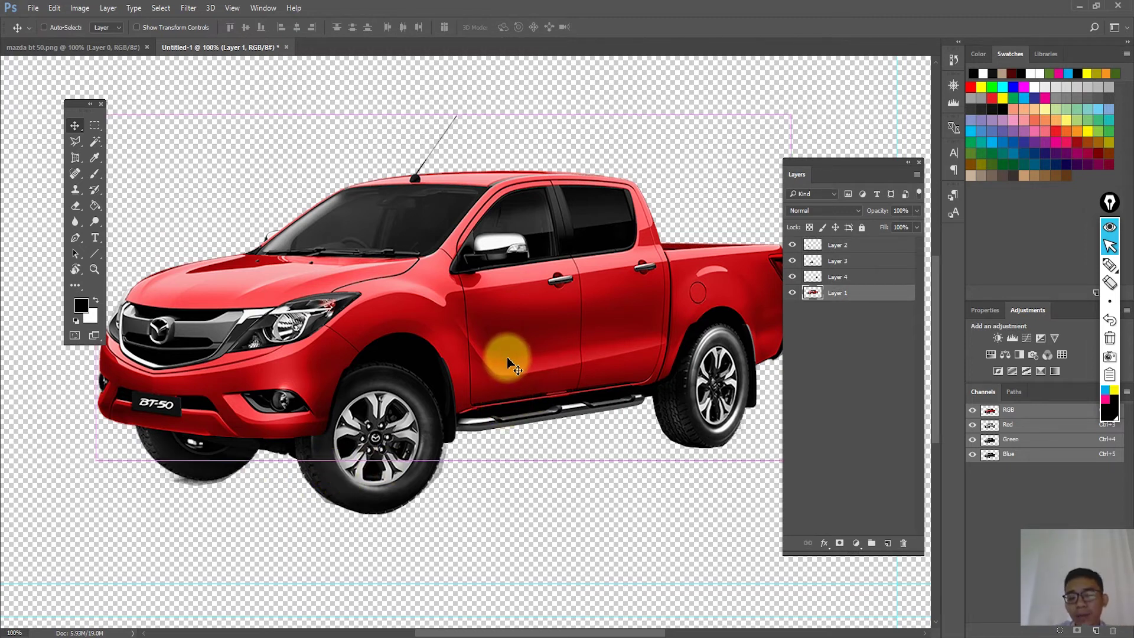
pyautogui.hotkey('ctrl', '-')
pyautogui.moveTo(483, 350); pyautogui.dragTo(482, 354)
pyautogui.moveTo(812, 293); pyautogui.dragTo(816, 241)
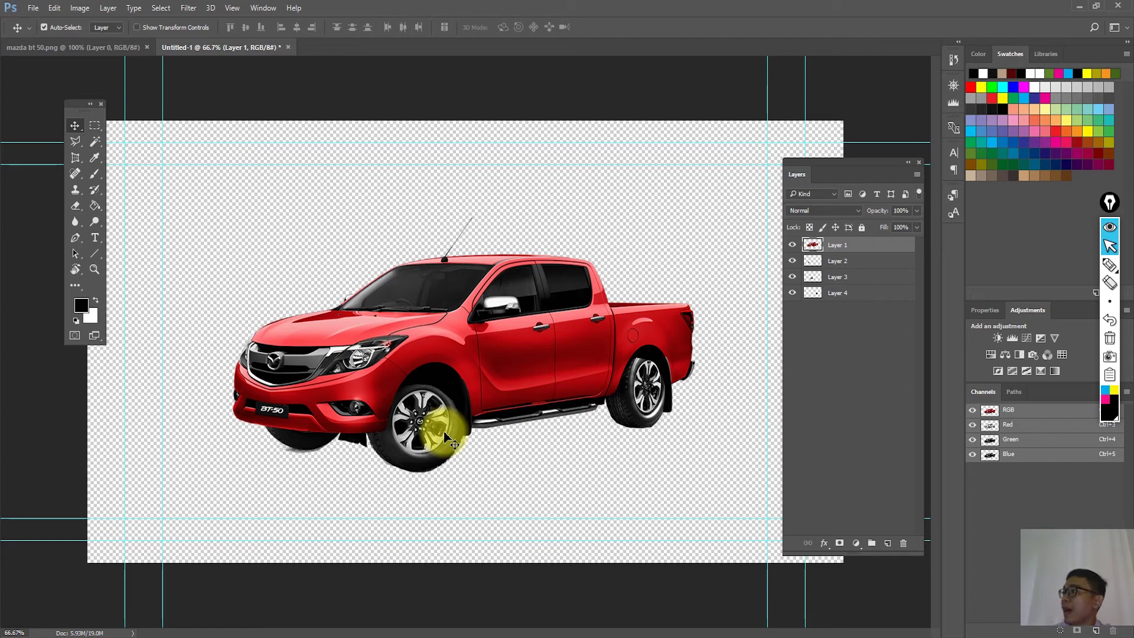
pyautogui.click(496, 371)
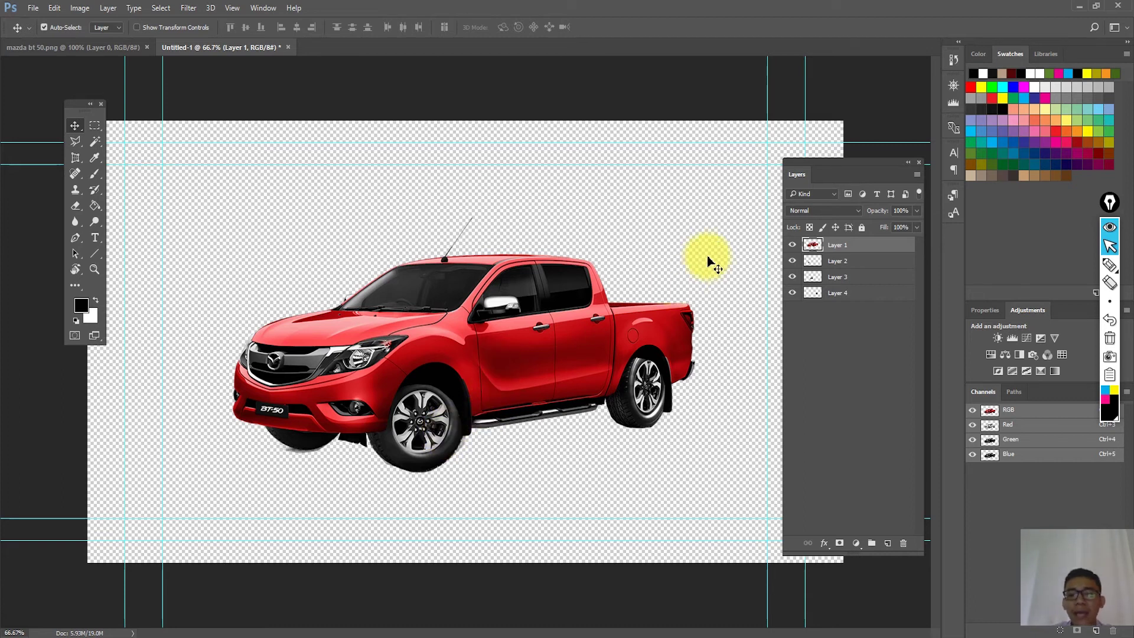
pyautogui.moveTo(705, 254); pyautogui.dragTo(274, 519)
pyautogui.moveTo(462, 383)
pyautogui.mouseDown()
pyautogui.moveTo(478, 225)
pyautogui.moveTo(466, 380)
pyautogui.mouseUp()
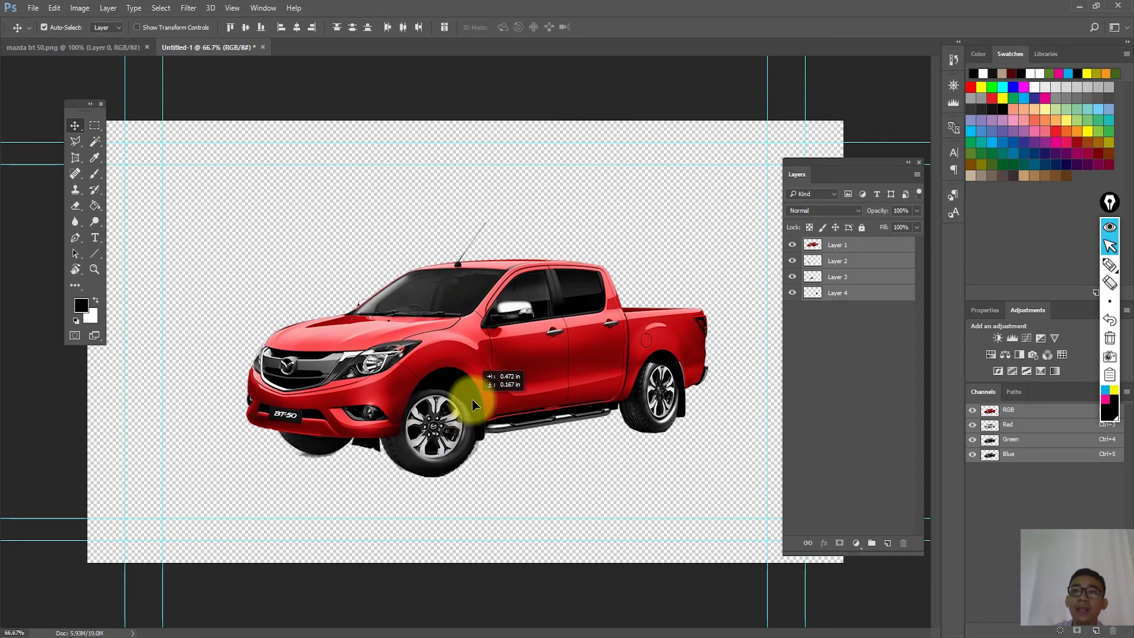
# Lower the truck body about 36 px and nudge the Layer 3 front wheel right
pyautogui.click(517, 326)
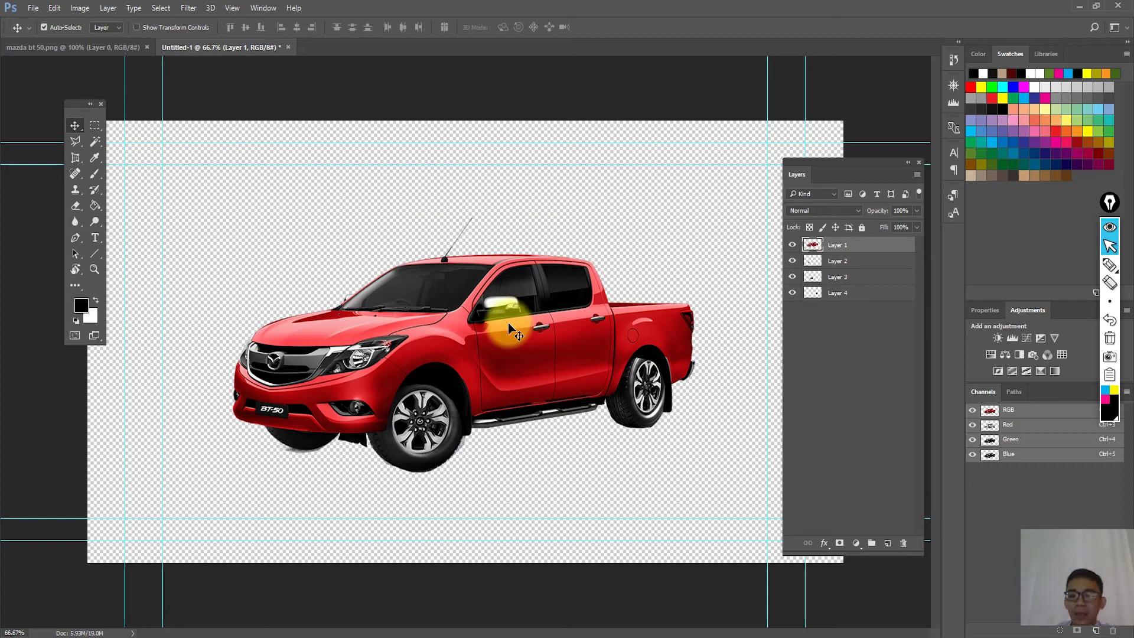
pyautogui.moveTo(515, 326); pyautogui.dragTo(512, 368)
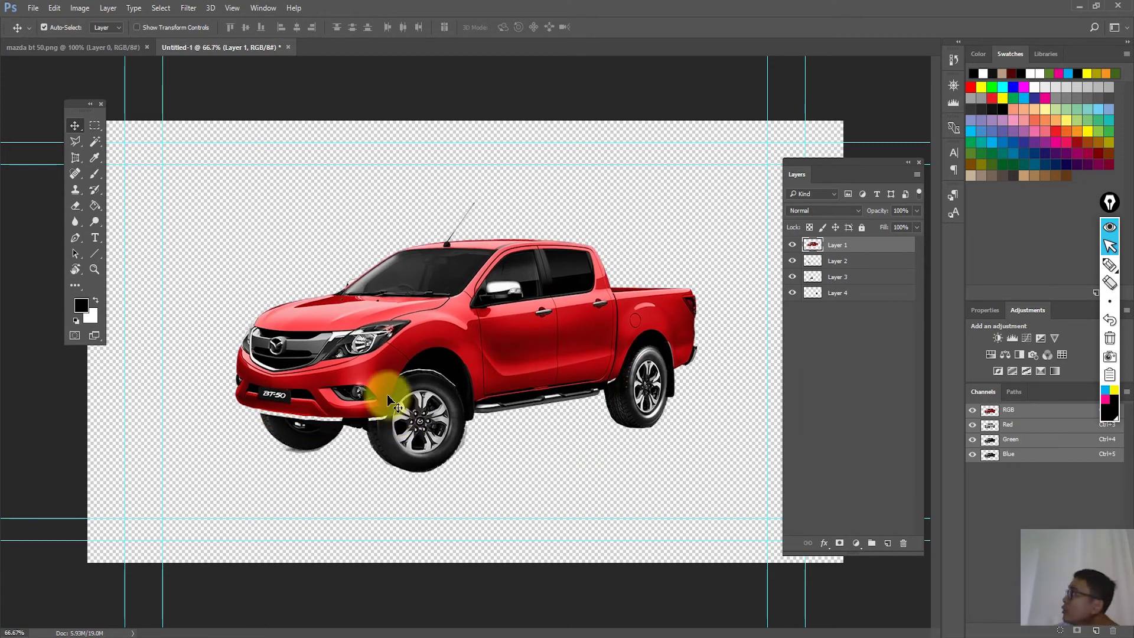
pyautogui.moveTo(367, 402)
pyautogui.mouseDown()
pyautogui.moveTo(450, 427)
pyautogui.moveTo(430, 435)
pyautogui.mouseUp()
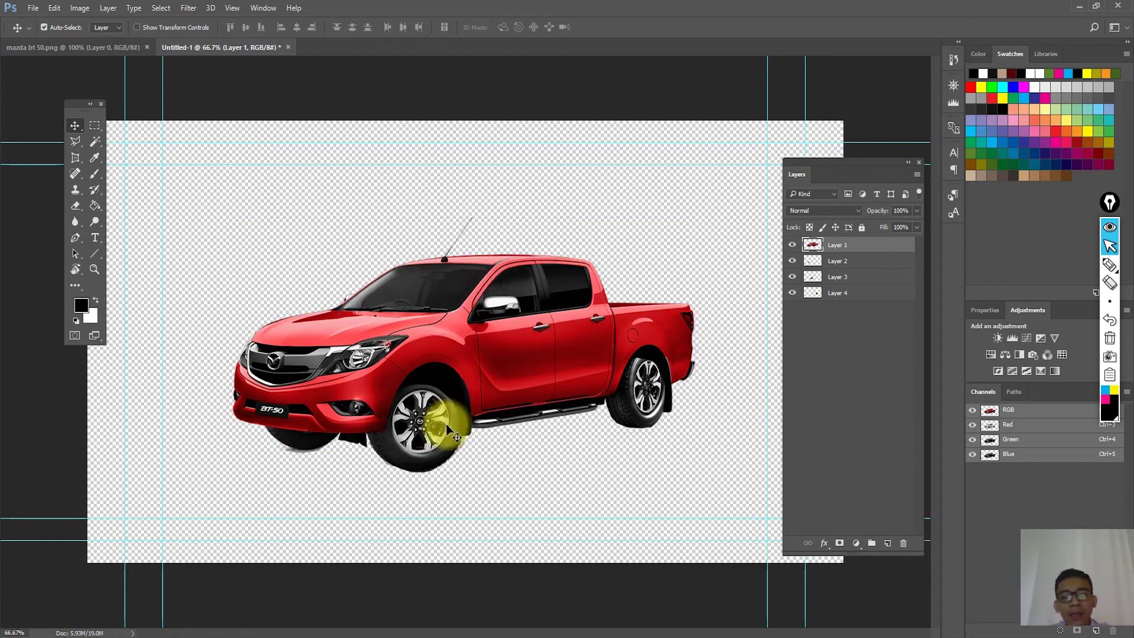
pyautogui.click(424, 429)
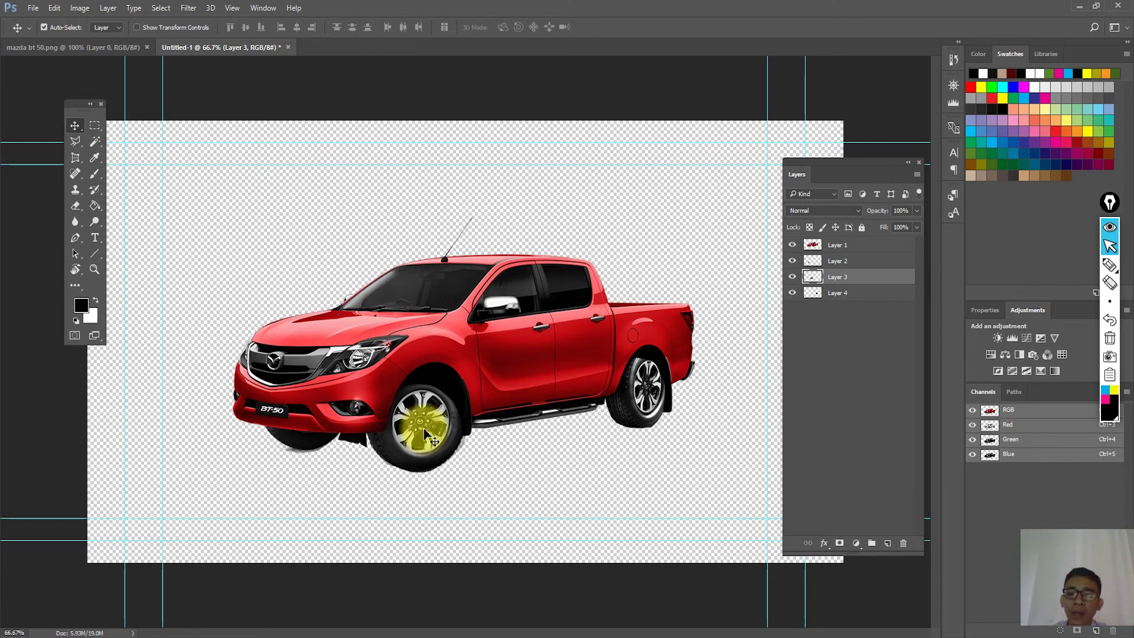
pyautogui.moveTo(429, 430); pyautogui.dragTo(437, 425)
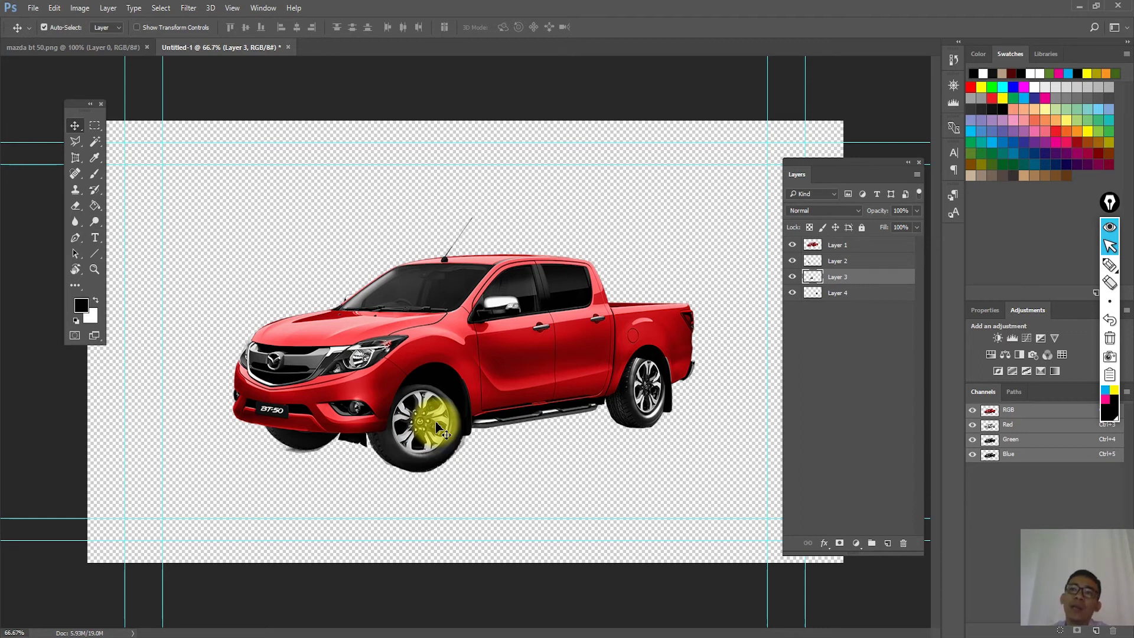
pyautogui.moveTo(437, 425); pyautogui.dragTo(446, 426)
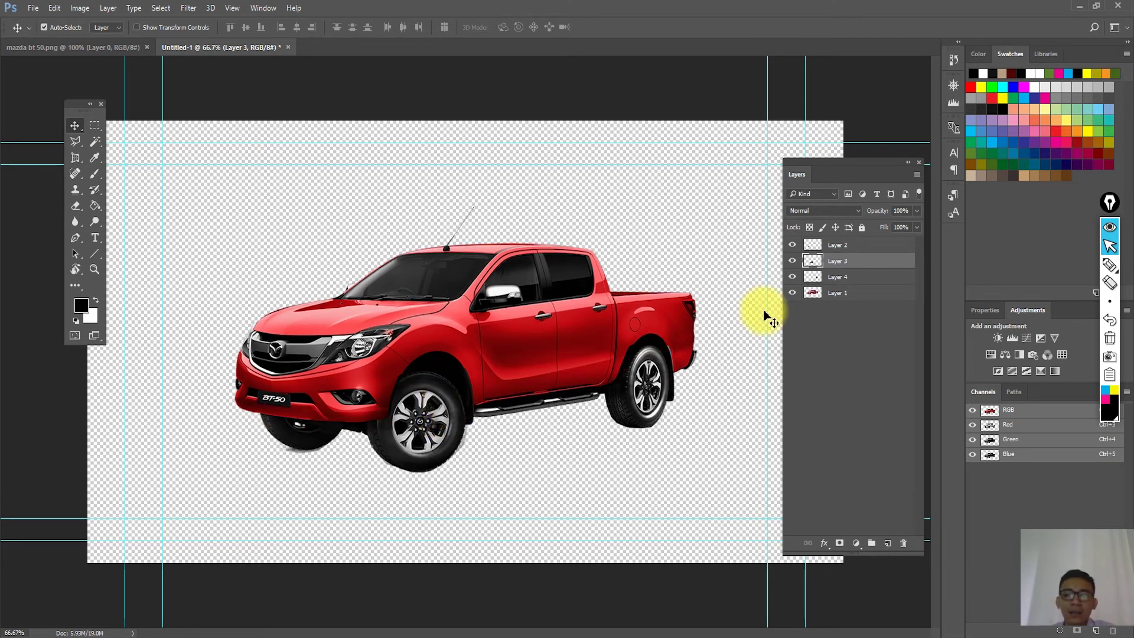
pyautogui.press('ctrl')
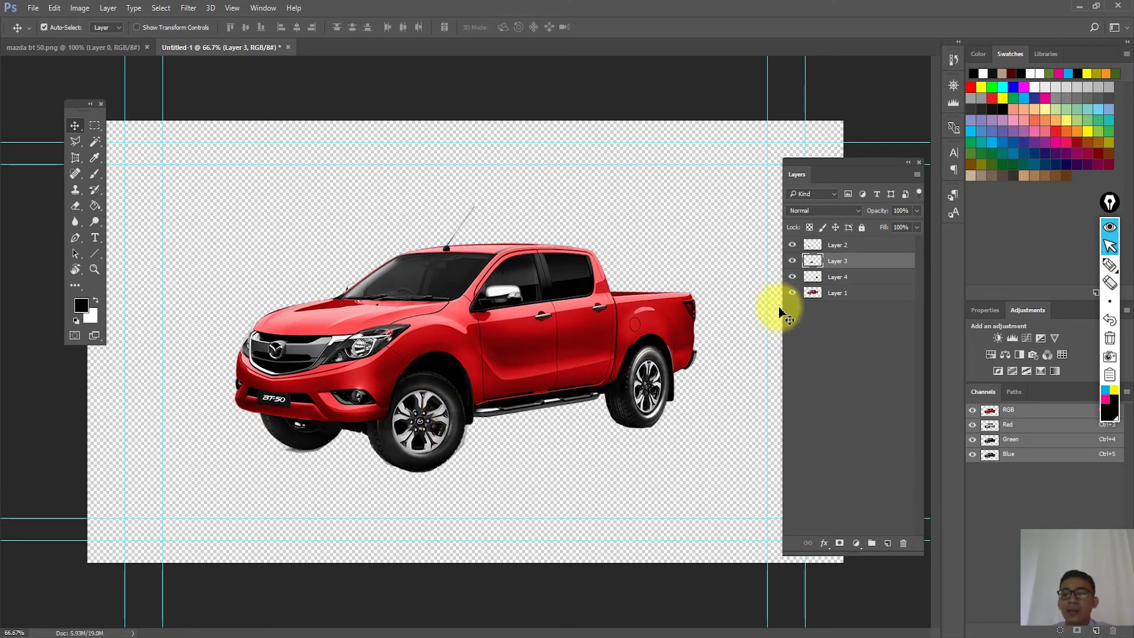
pyautogui.click(814, 293)
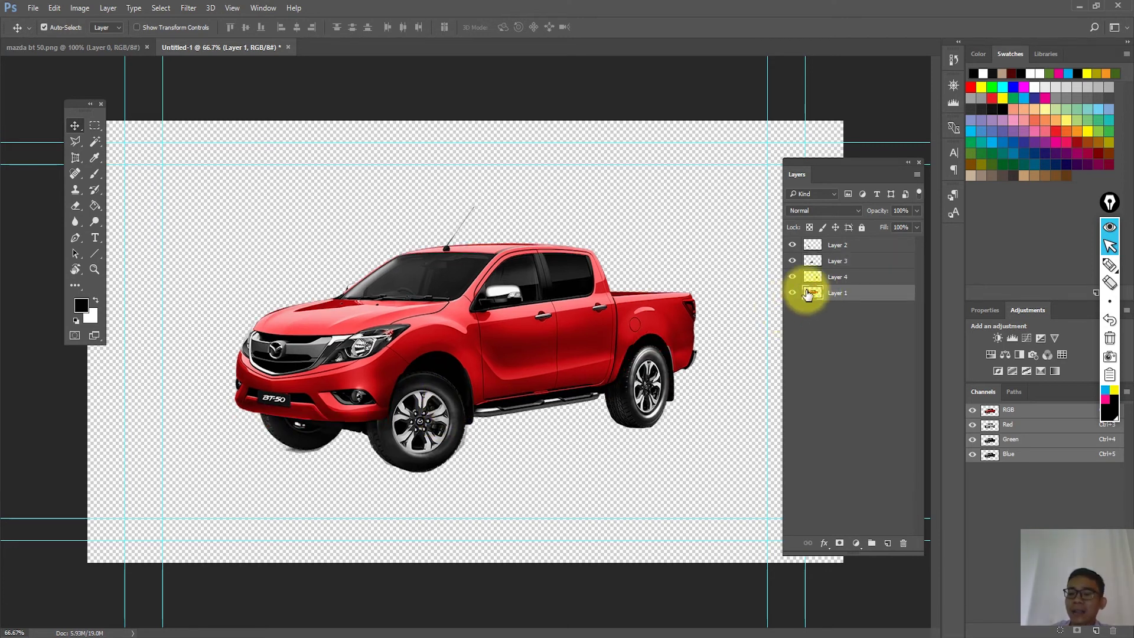
# Check the wheels without Layer 1, then drag the truck body to centre on the canvas
pyautogui.click(793, 293)
pyautogui.click(793, 293)
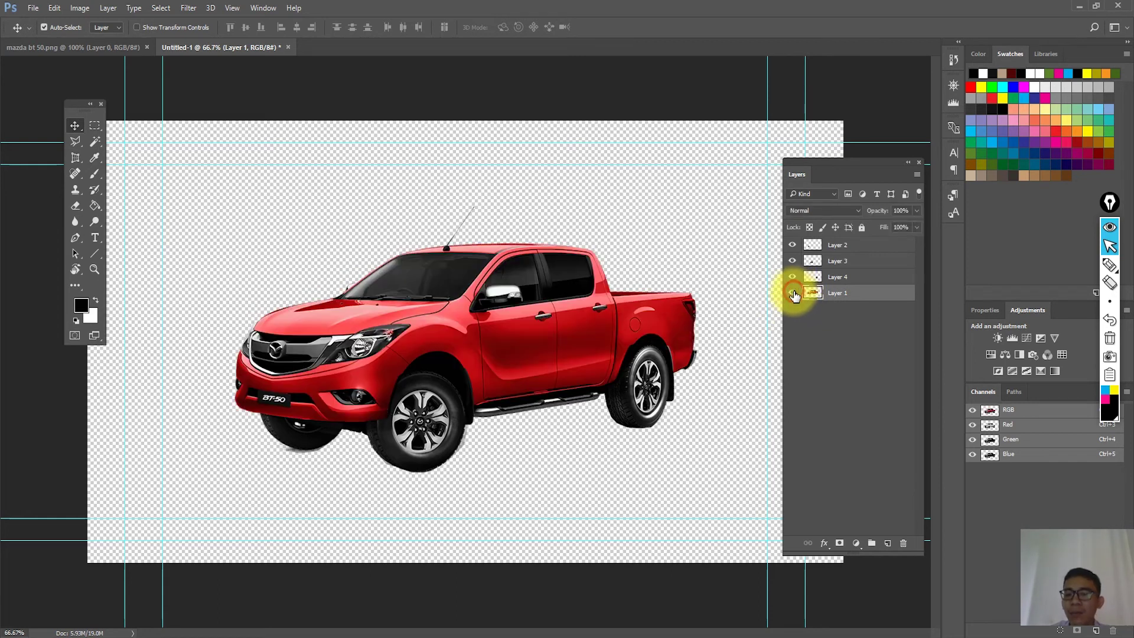
pyautogui.moveTo(519, 361); pyautogui.dragTo(520, 366)
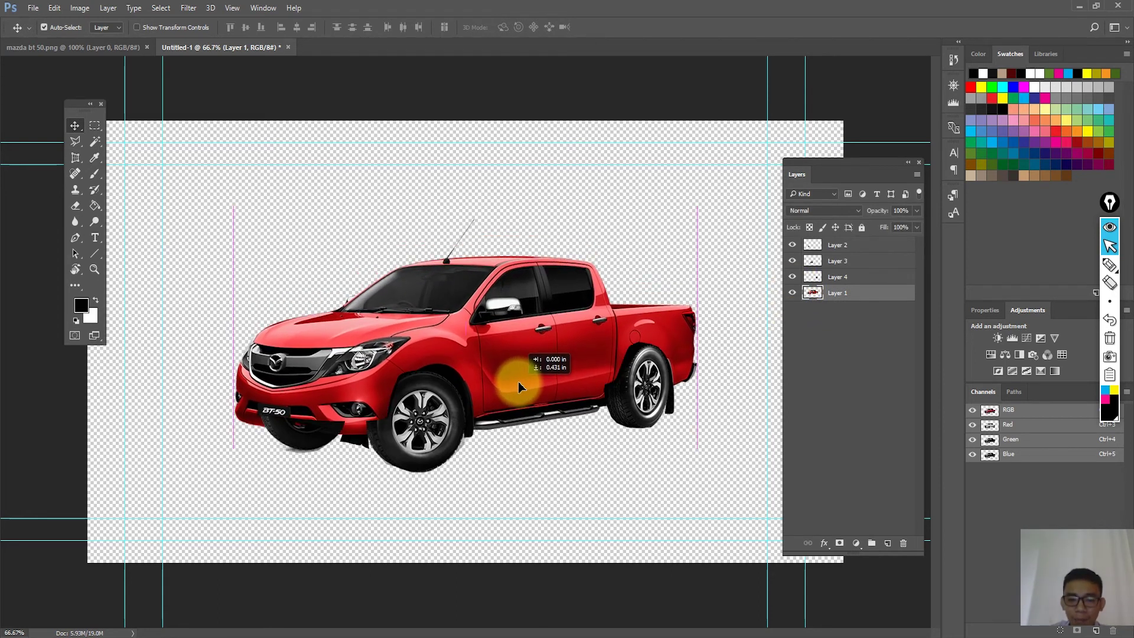
pyautogui.moveTo(520, 362); pyautogui.dragTo(519, 364)
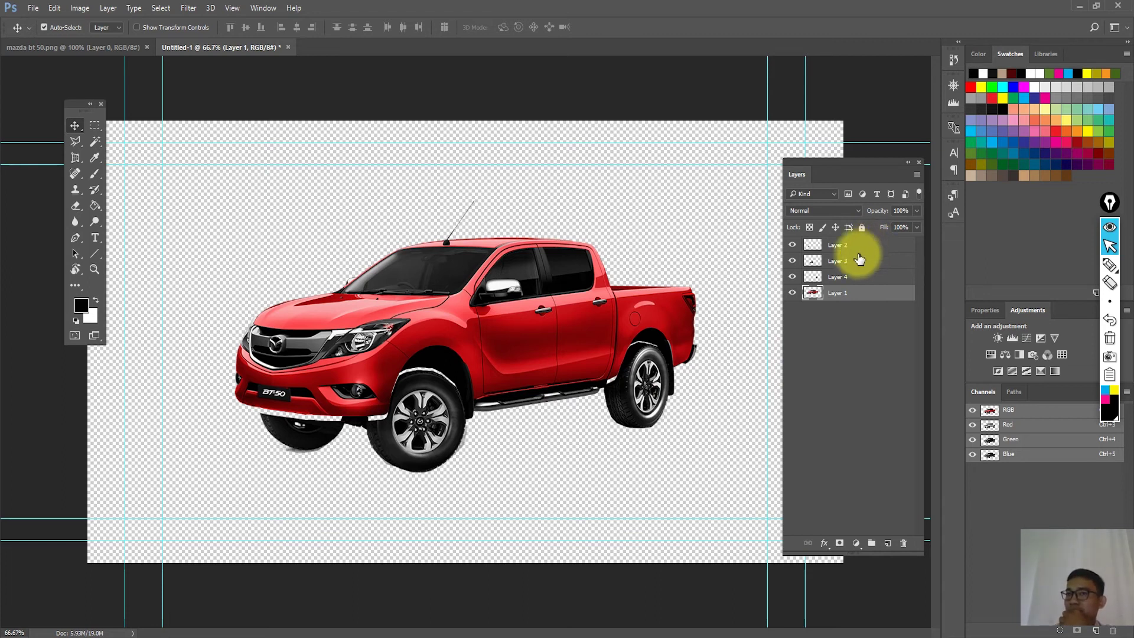
# Select the three wheel layers, dismiss their layer options unchanged, and deselect
pyautogui.click(834, 277)
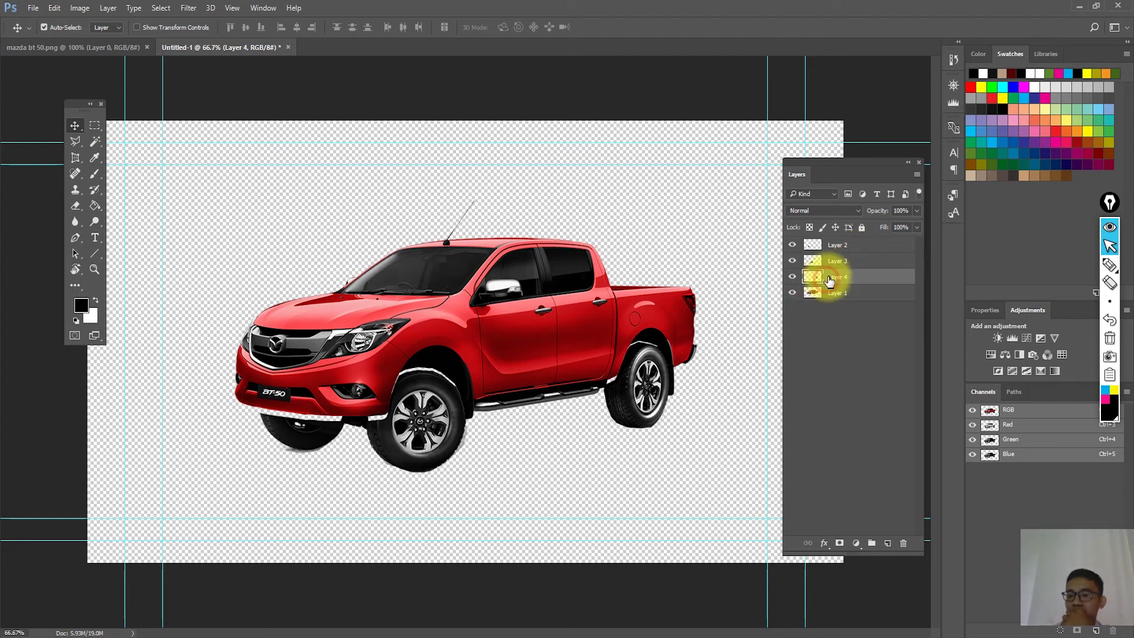
pyautogui.keyDown('shift'); pyautogui.click(833, 245); pyautogui.keyUp('shift')
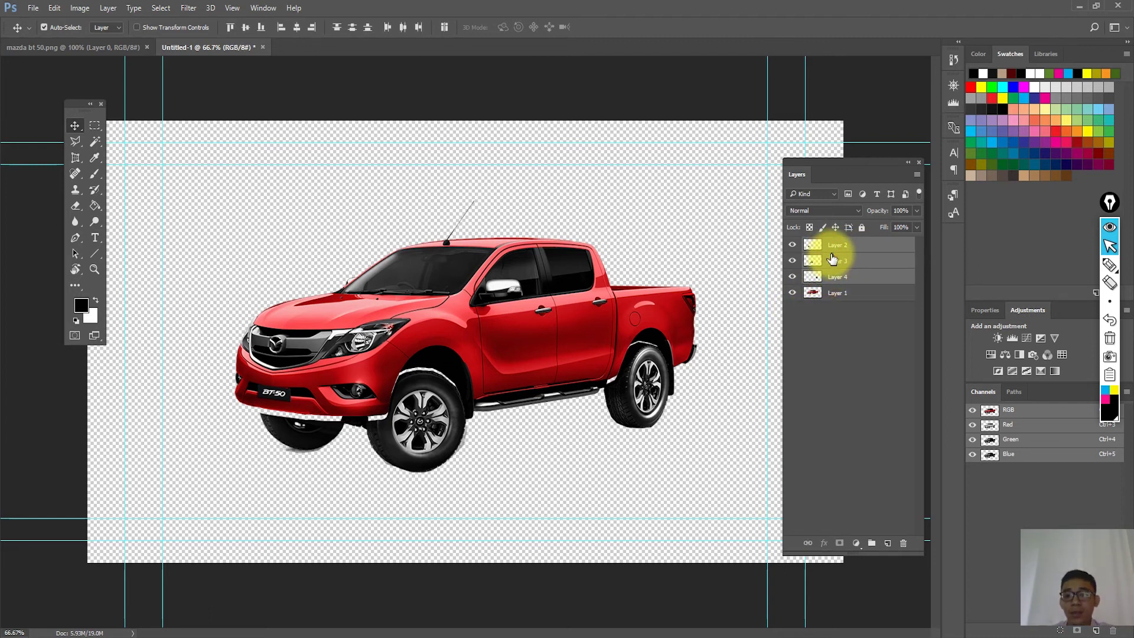
pyautogui.rightClick(827, 253)
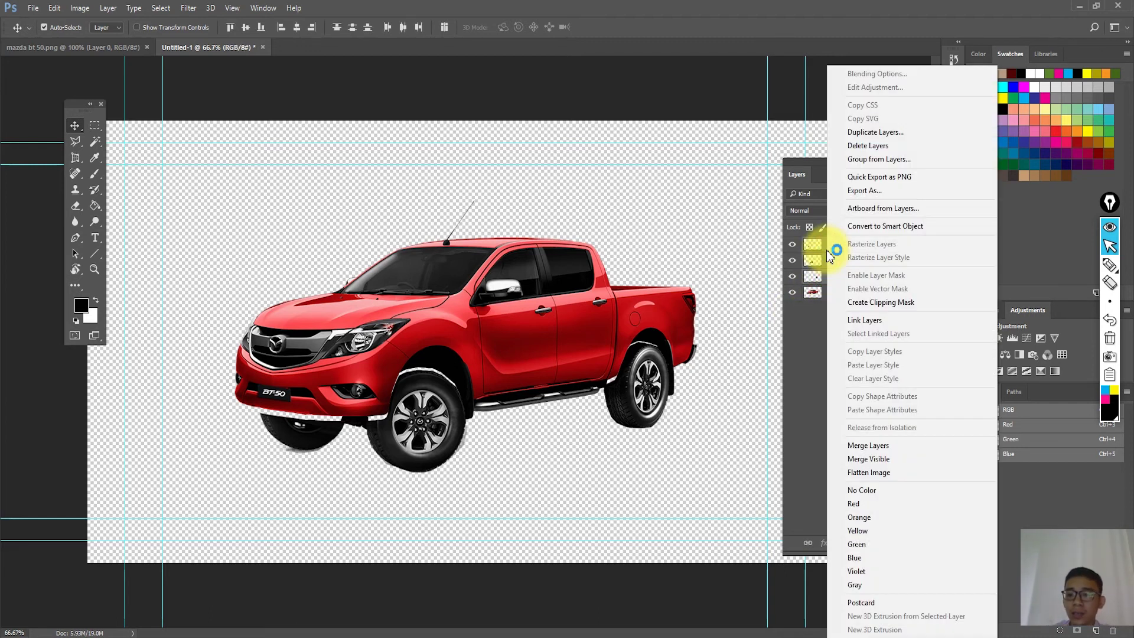
pyautogui.click(802, 352)
pyautogui.click(810, 354)
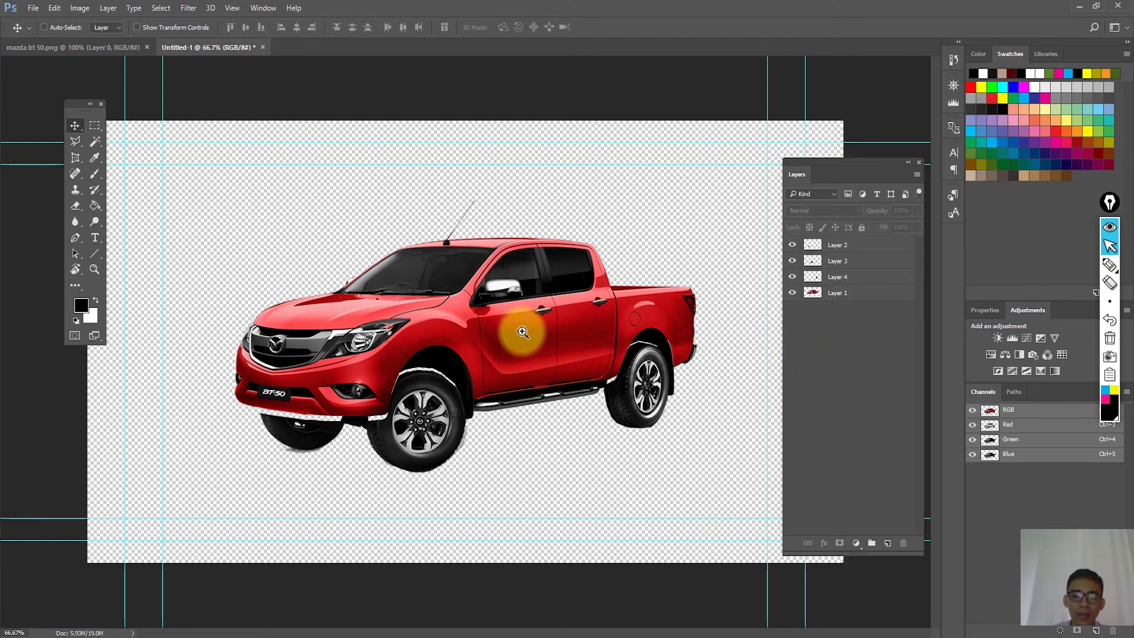
pyautogui.scroll(1, 514, 330)
pyautogui.moveTo(481, 337); pyautogui.dragTo(527, 280)
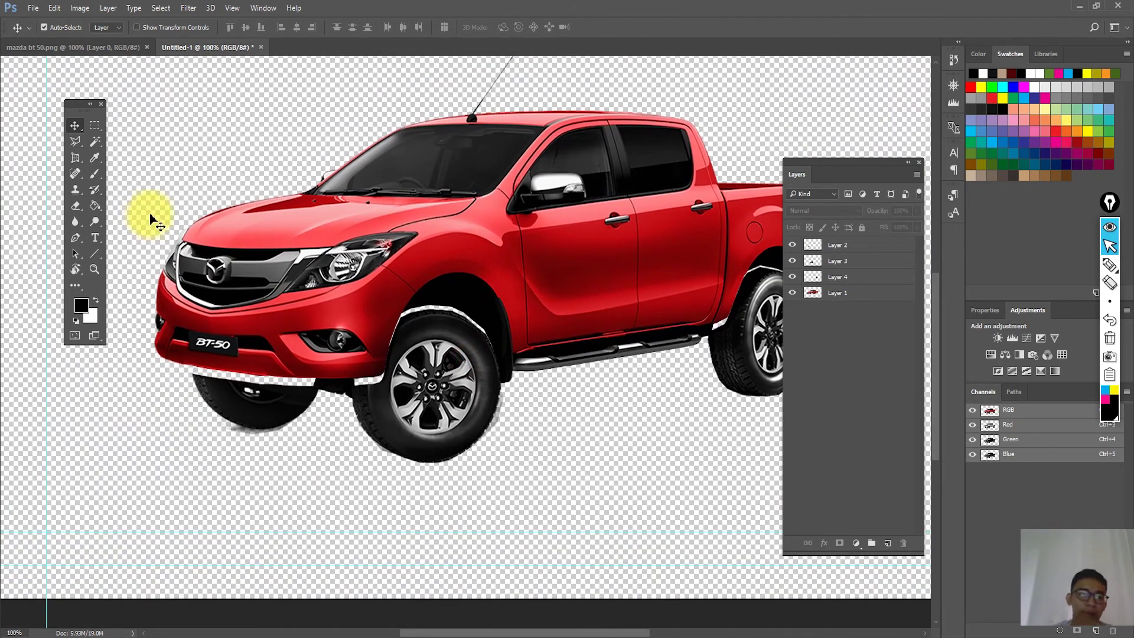
# Trace a closed Polygonal Lasso selection around the front wheel arch and make Layer 2 active
pyautogui.click(76, 143)
pyautogui.click(354, 384)
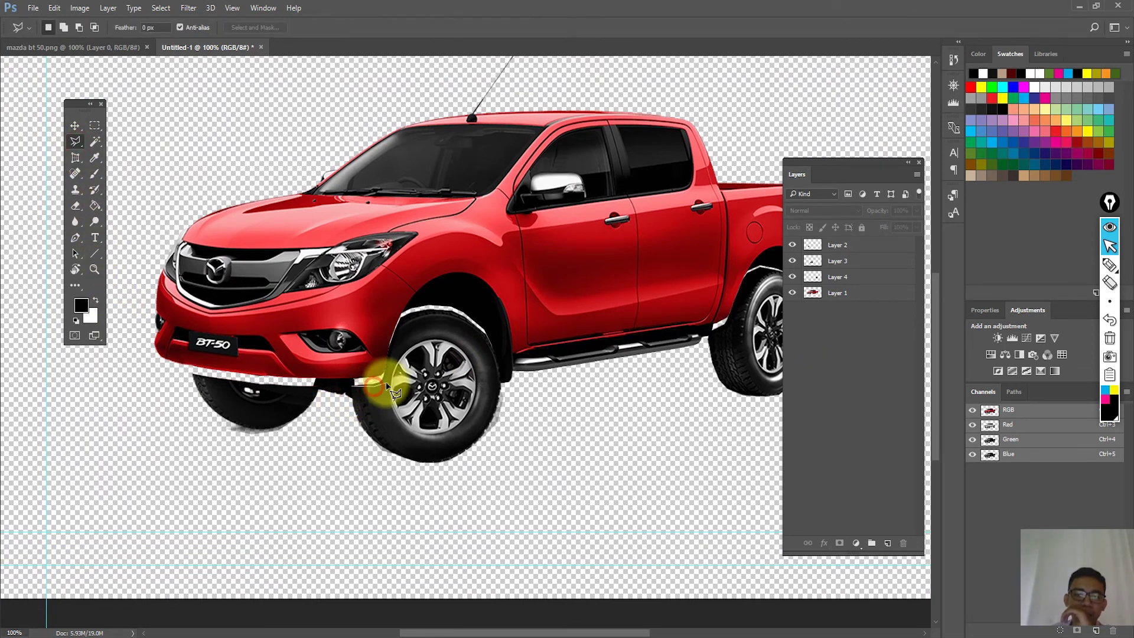
pyautogui.click(410, 312)
pyautogui.click(451, 316)
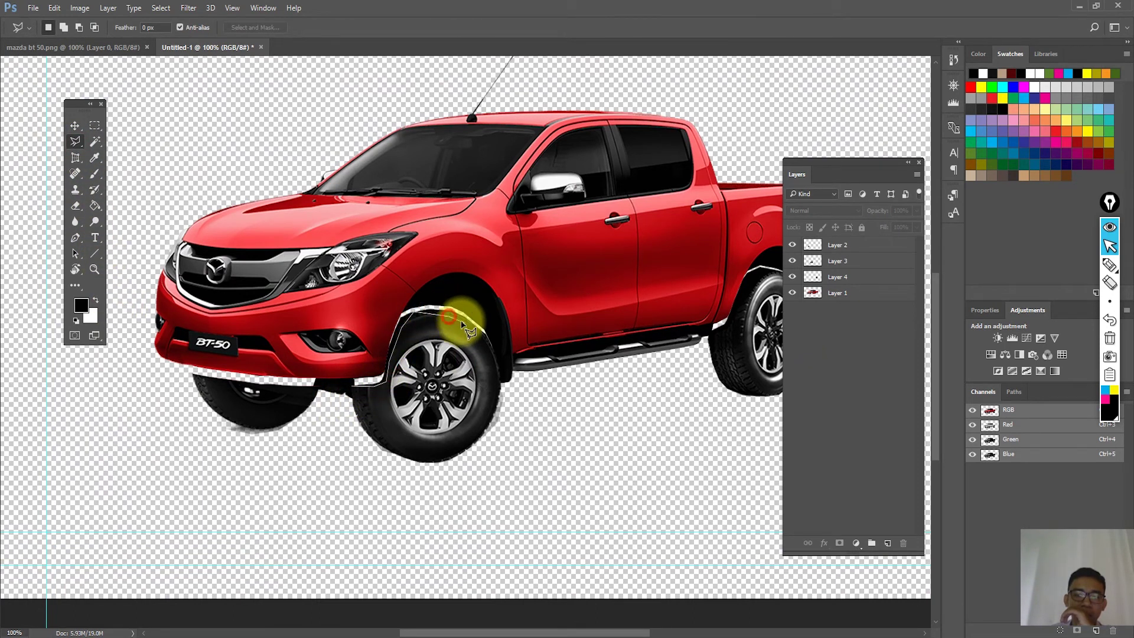
pyautogui.click(480, 338)
pyautogui.click(495, 365)
pyautogui.click(478, 318)
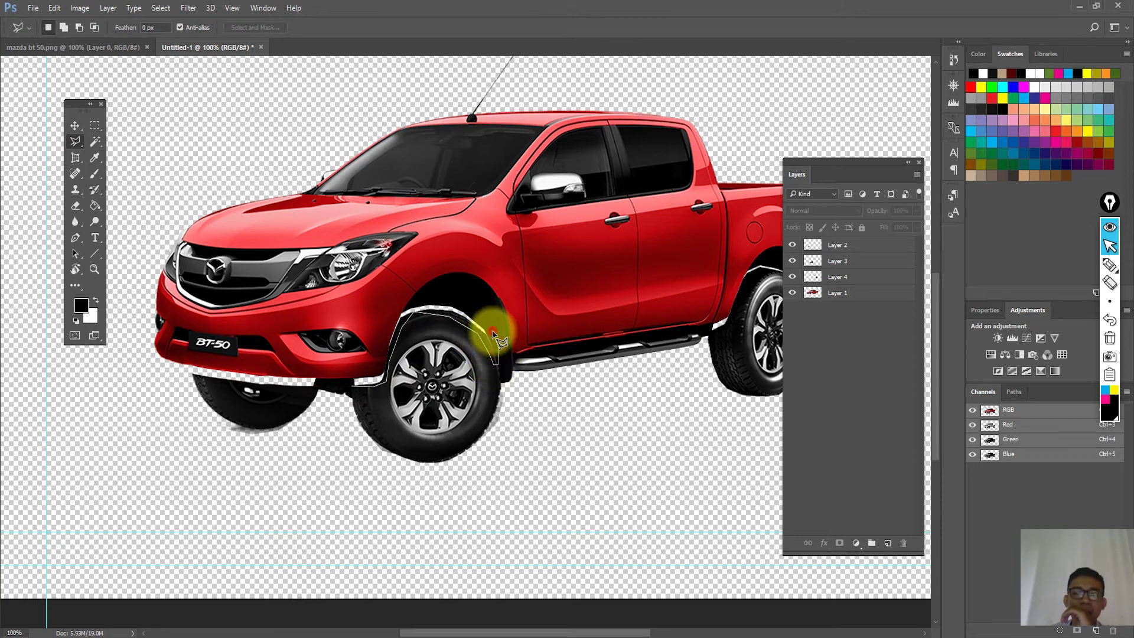
pyautogui.click(439, 289)
pyautogui.click(403, 294)
pyautogui.click(347, 374)
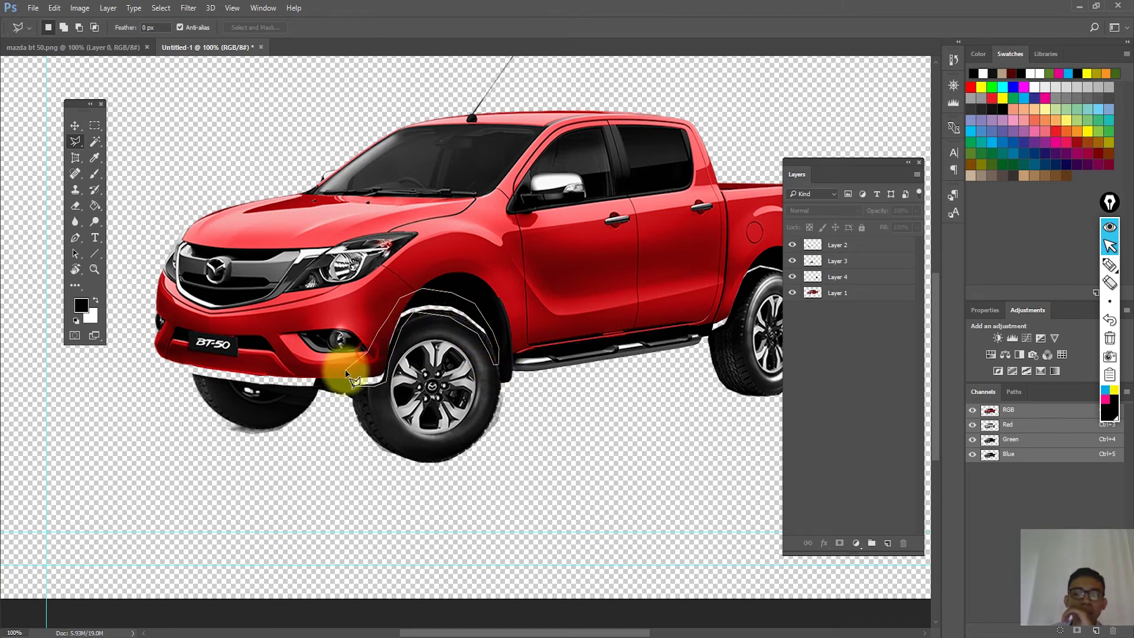
pyautogui.click(353, 387)
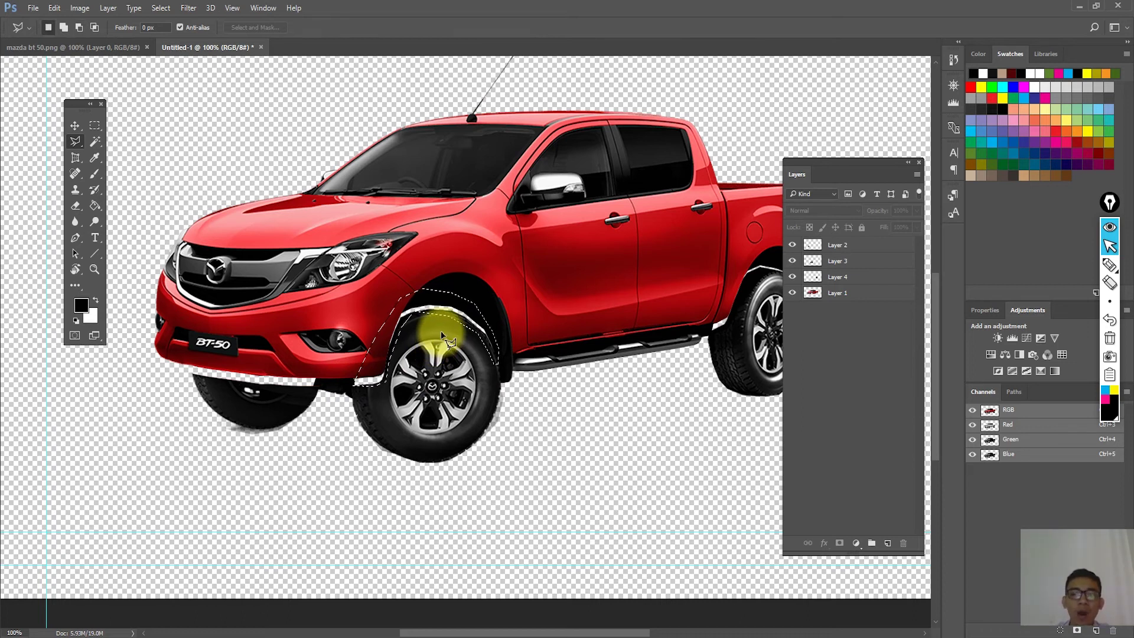
pyautogui.click(838, 247)
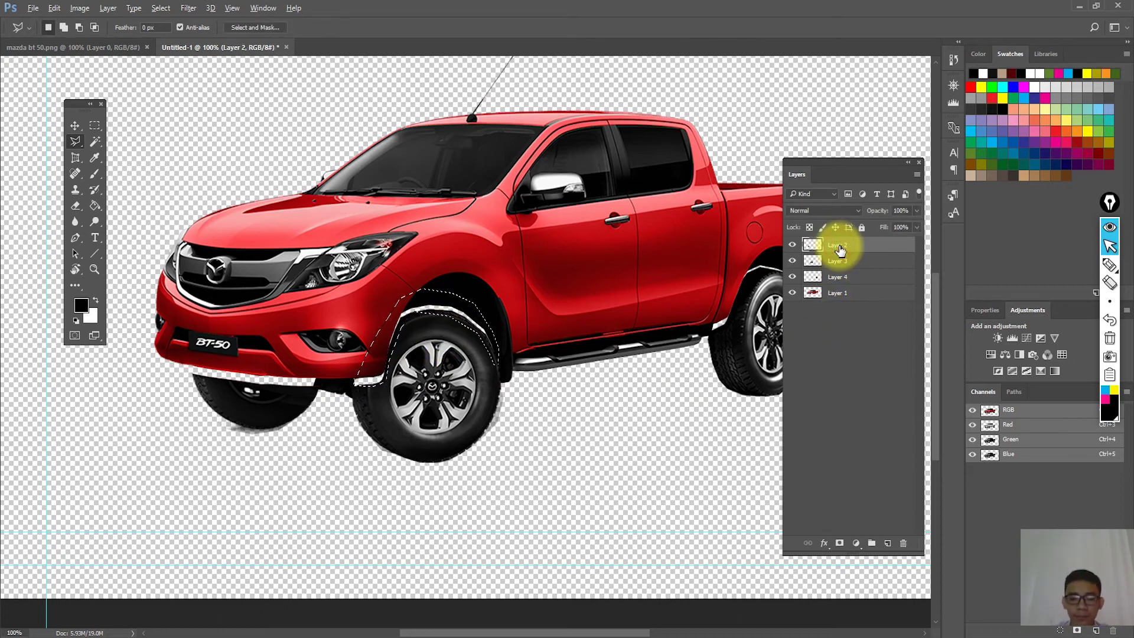
# Delete the white fringe inside the wheel-arch selection and deselect, undoing an accidental layer reorder
pyautogui.press('Delete')
pyautogui.hotkey('ctrl', 'd')
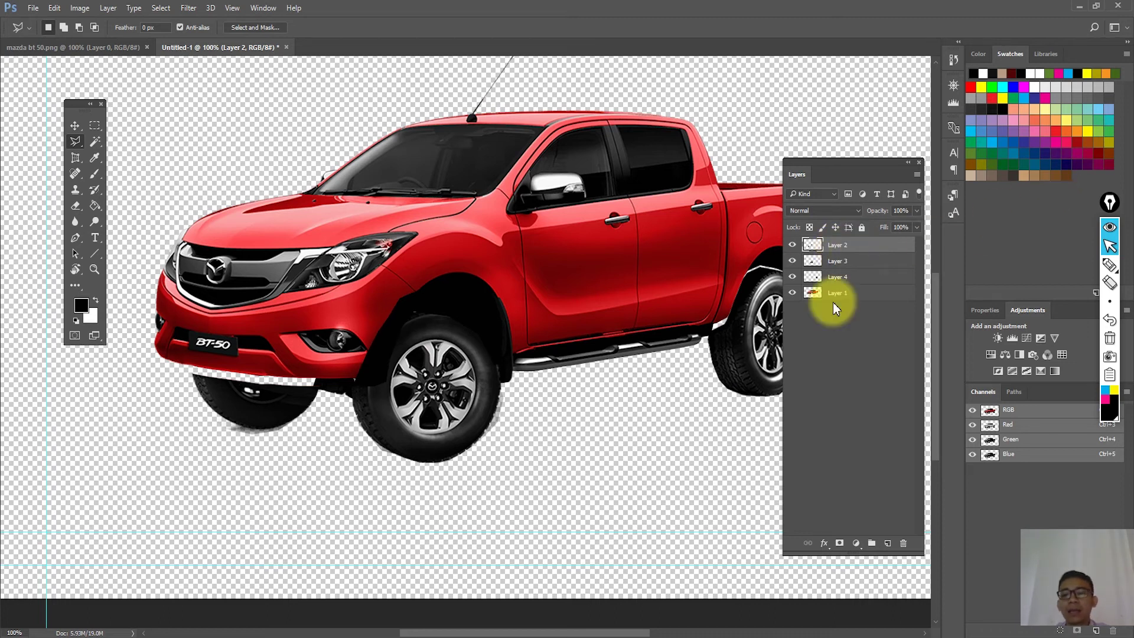
pyautogui.moveTo(838, 301); pyautogui.dragTo(842, 243)
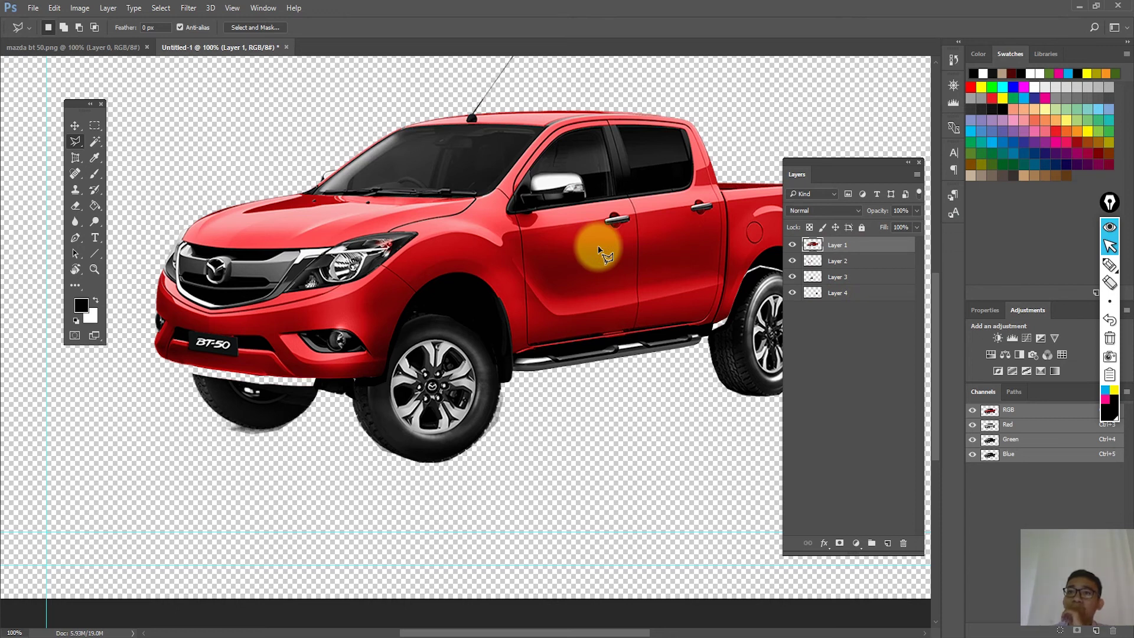
pyautogui.hotkey('ctrl', 'z')
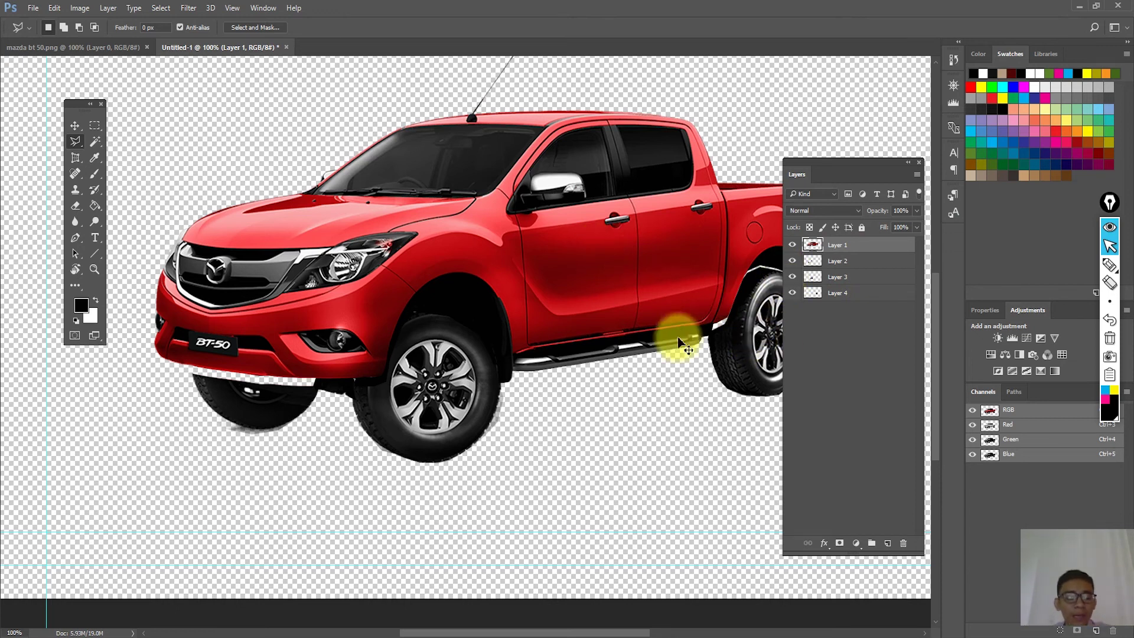
# Try a delete on the truck body layer, then step back through the edit history
pyautogui.keyDown('ctrl'); pyautogui.click(444, 313); pyautogui.keyUp('ctrl')
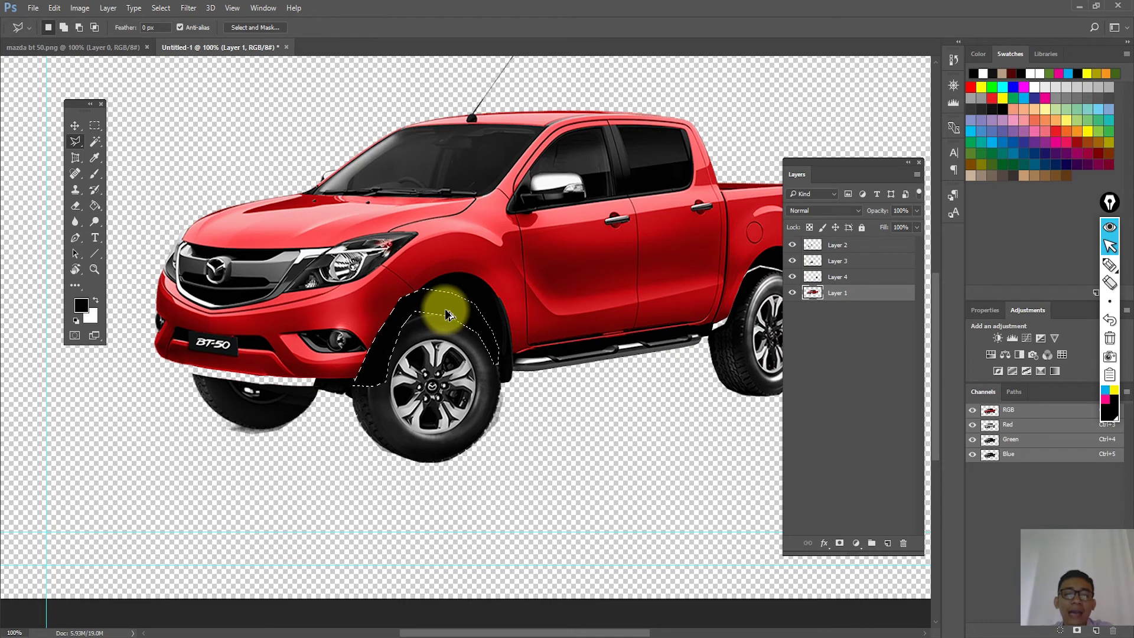
pyautogui.press('Delete')
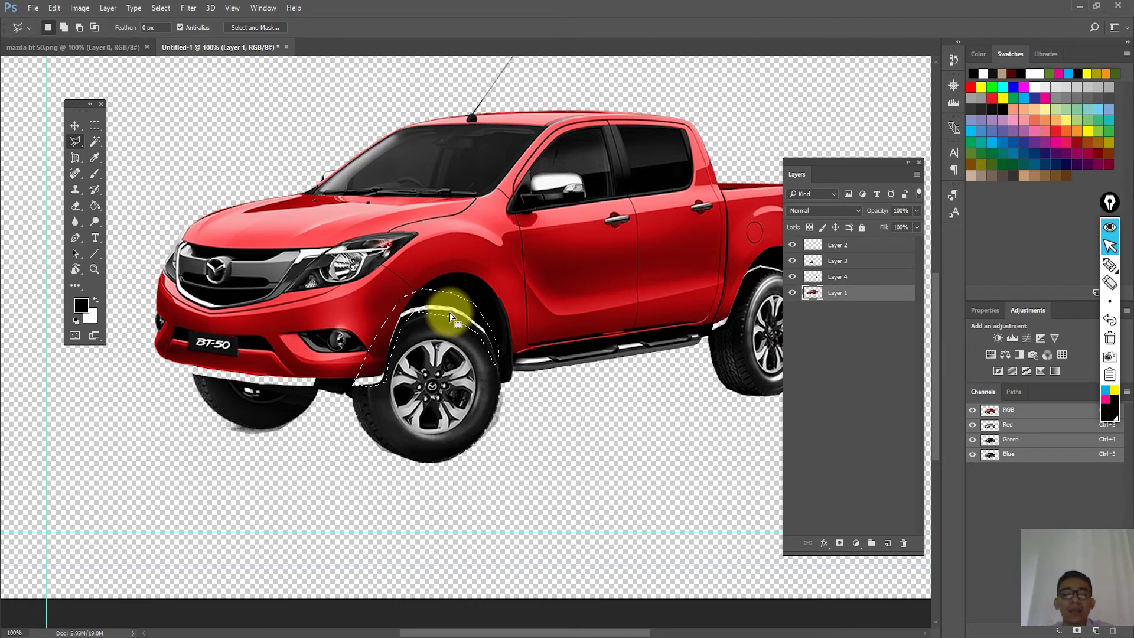
pyautogui.click(452, 317)
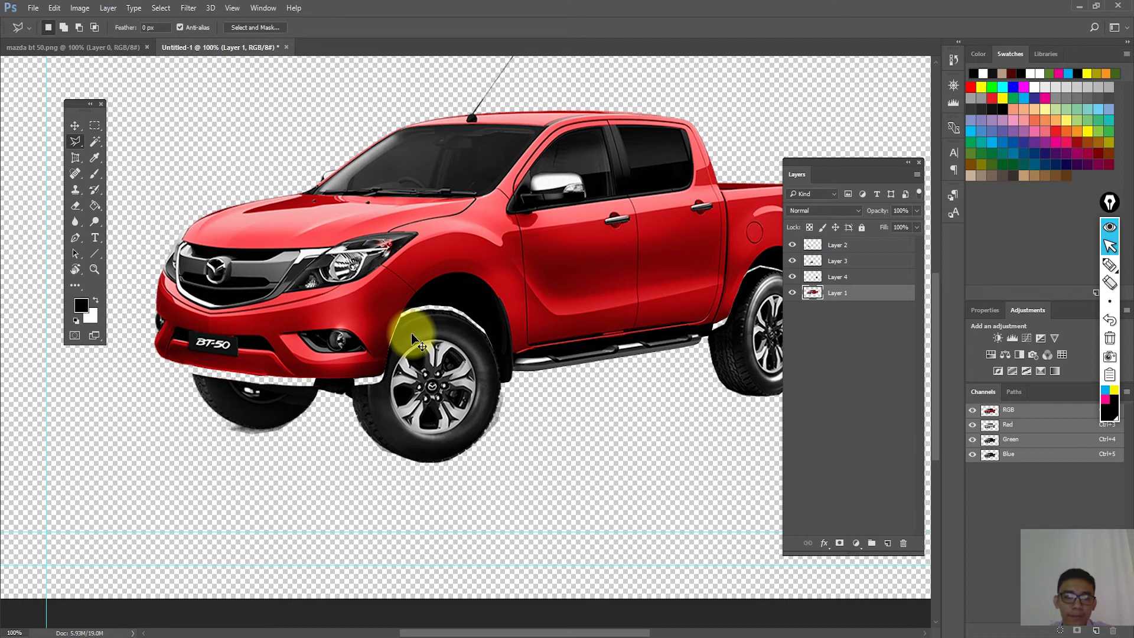
pyautogui.hotkey('ctrl', 'z')
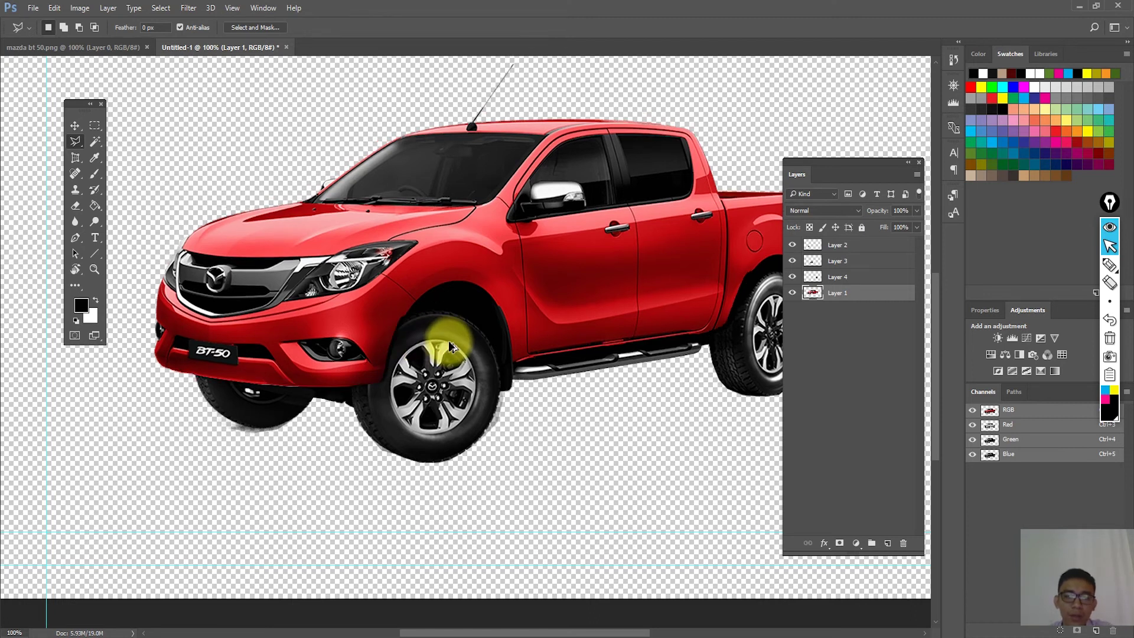
pyautogui.hotkey('ctrl', 'alt', 'z')
# Abandon a new outline at the wheel hub and select front wheel Layer 3 with the Move tool
pyautogui.click(448, 393)
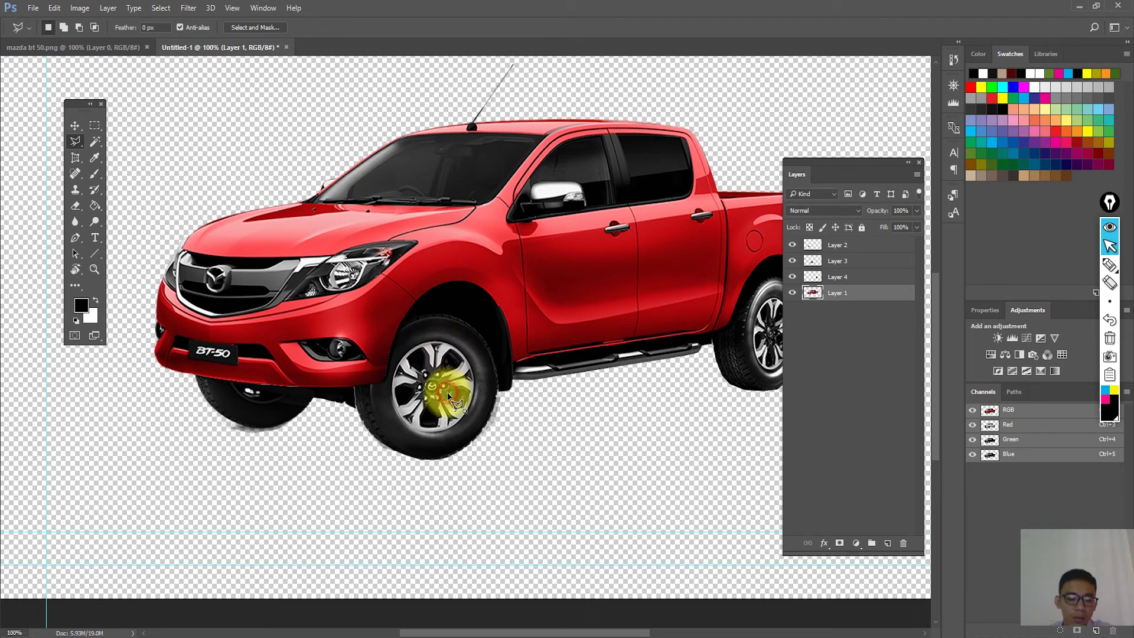
pyautogui.click(478, 453)
pyautogui.click(438, 428)
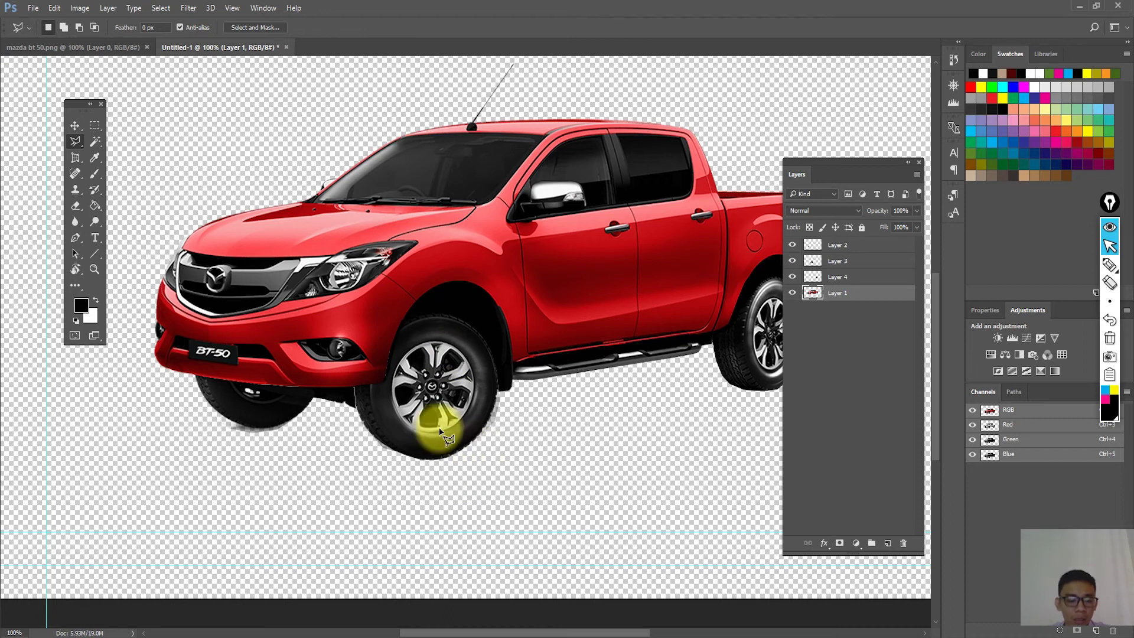
pyautogui.press('m')
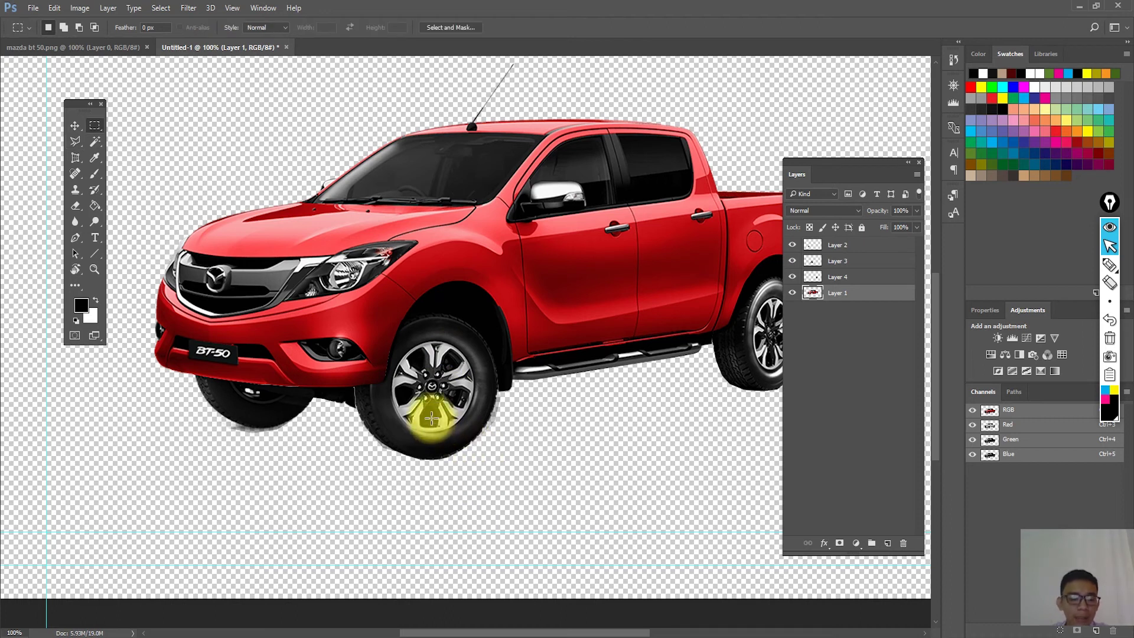
pyautogui.click(75, 125)
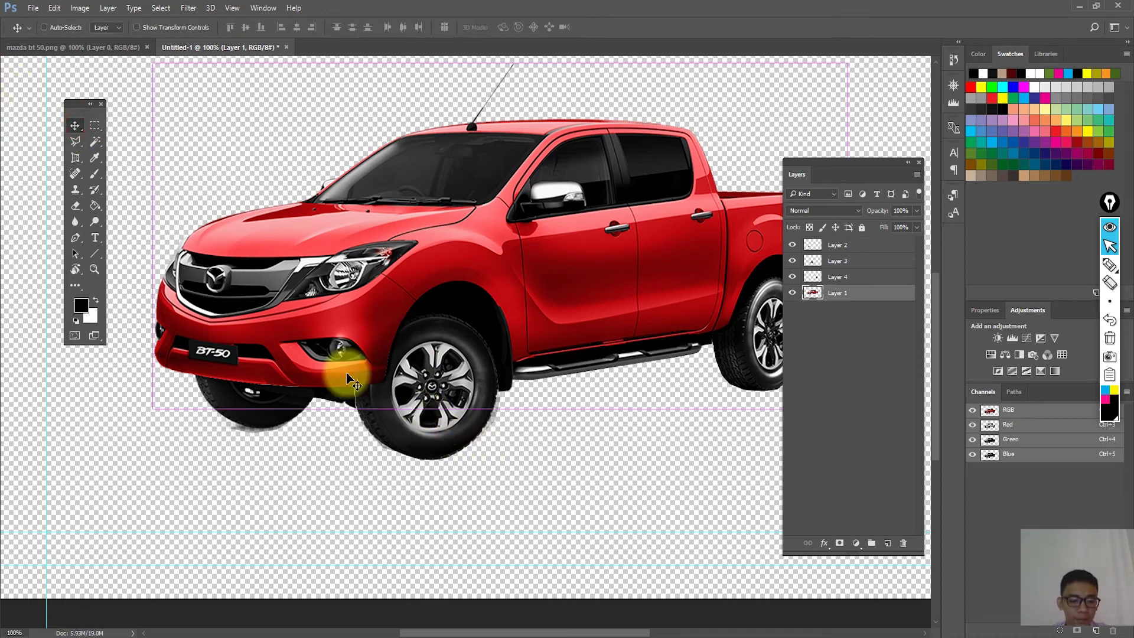
pyautogui.keyDown('ctrl'); pyautogui.click(447, 443); pyautogui.keyUp('ctrl')
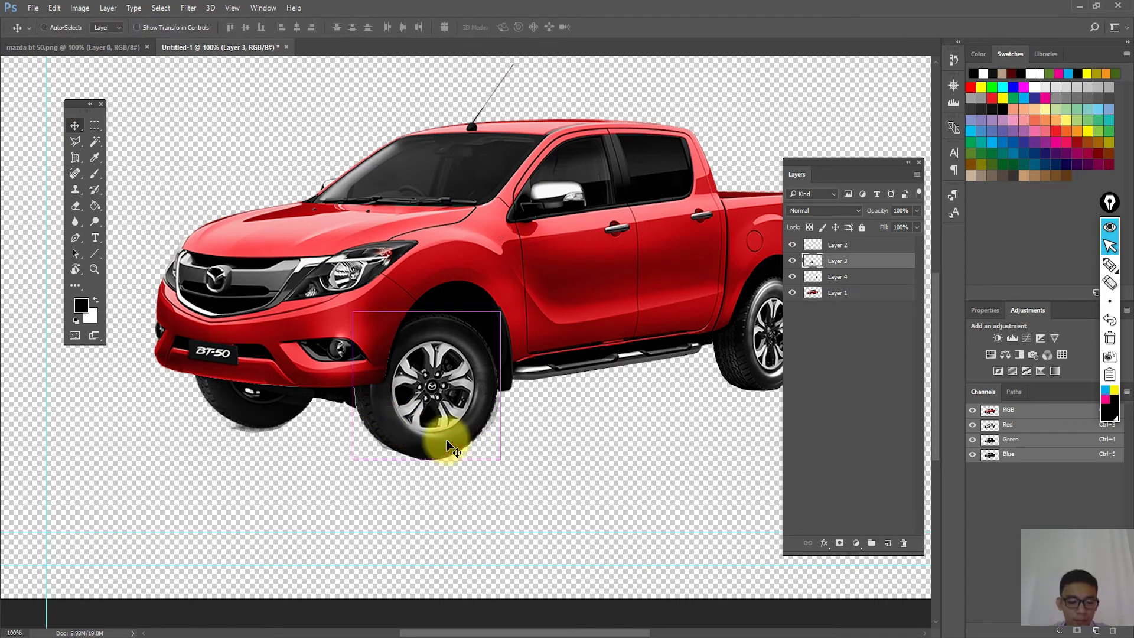
# Scale up the front wheel and the partial tyre under the bumper slightly with Free Transform
pyautogui.hotkey('ctrl', 't')
pyautogui.moveTo(502, 463); pyautogui.dragTo(502, 463)
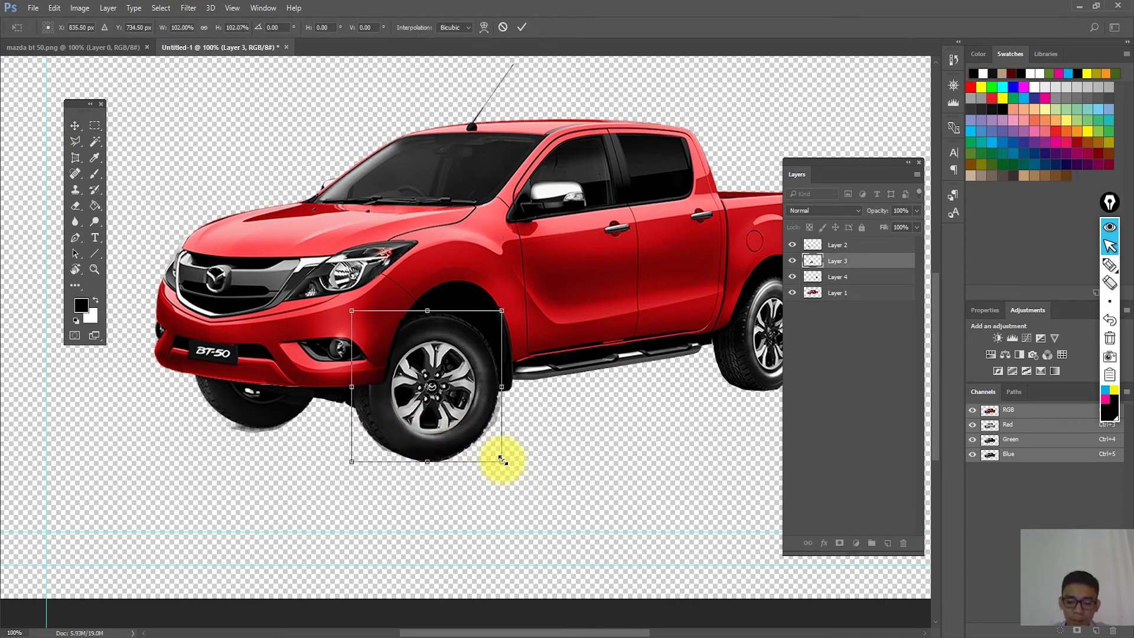
pyautogui.press('Return')
pyautogui.click(276, 421)
pyautogui.hotkey('ctrl', 't')
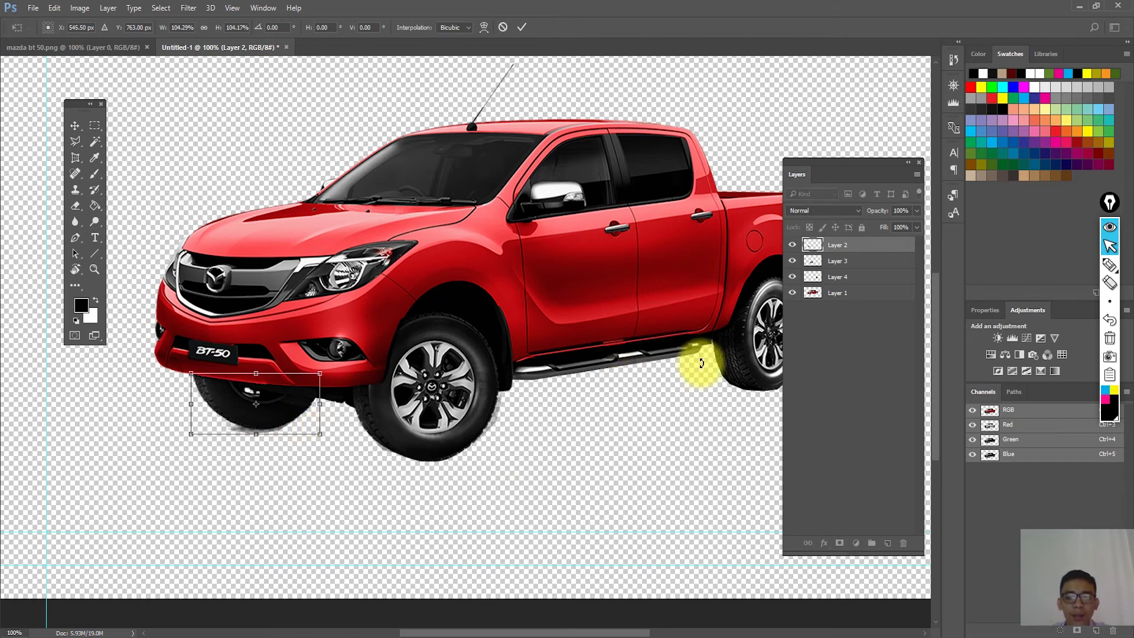
pyautogui.press('Return')
# Enlarge the rear wheel slightly, then toggle truck body Layer 1 off and on to check
pyautogui.moveTo(555, 365); pyautogui.dragTo(402, 373)
pyautogui.click(608, 342)
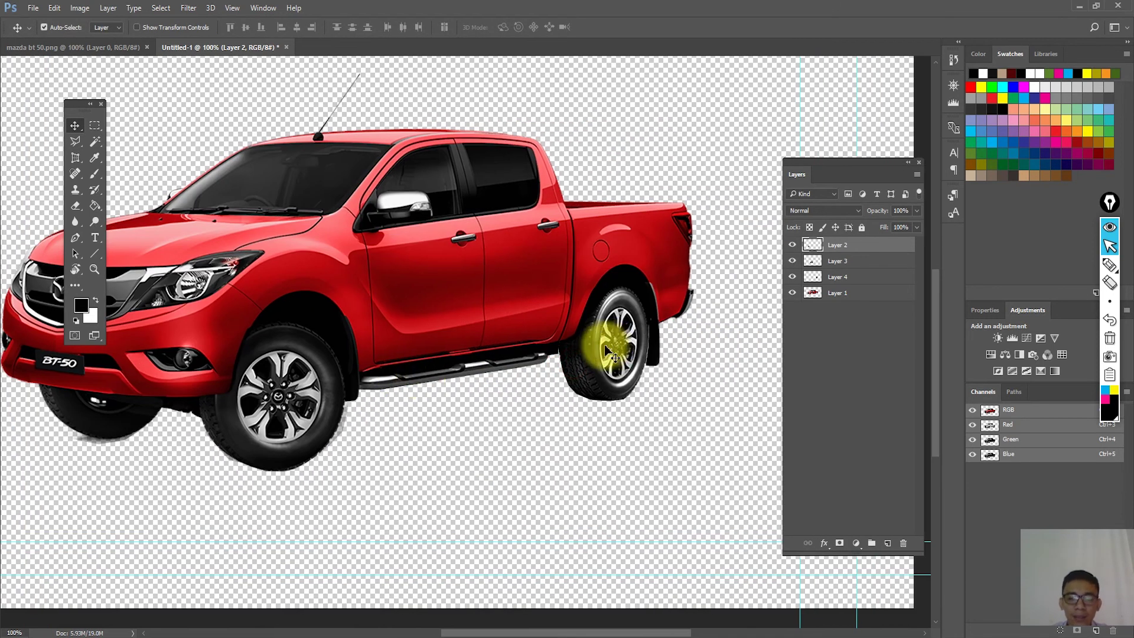
pyautogui.hotkey('ctrl', 't')
pyautogui.moveTo(650, 403); pyautogui.dragTo(653, 405)
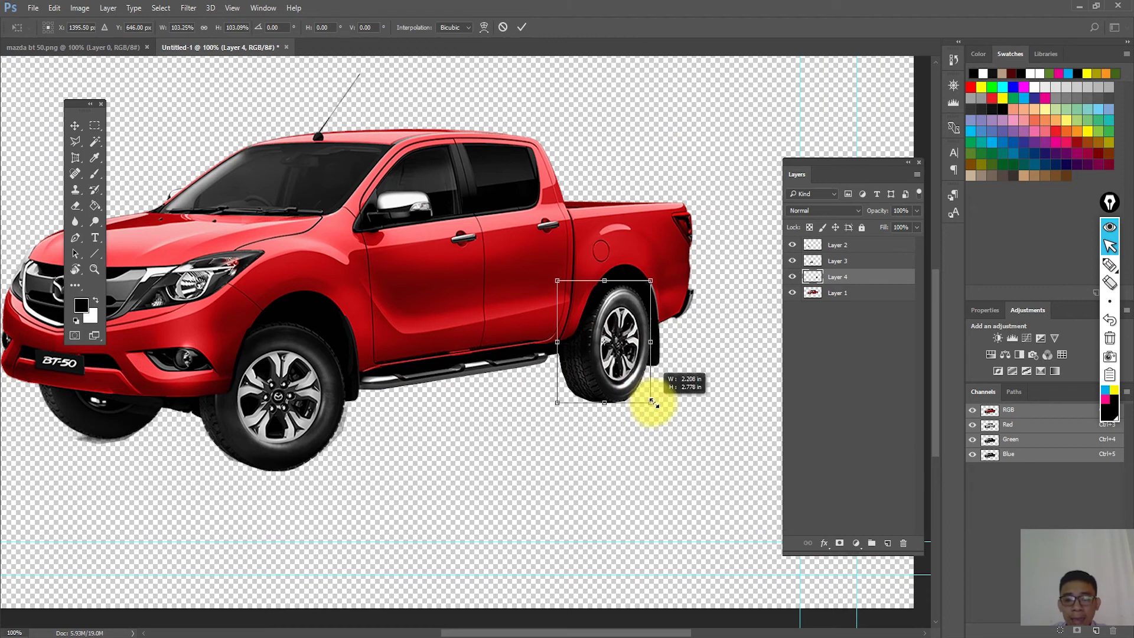
pyautogui.press('Return')
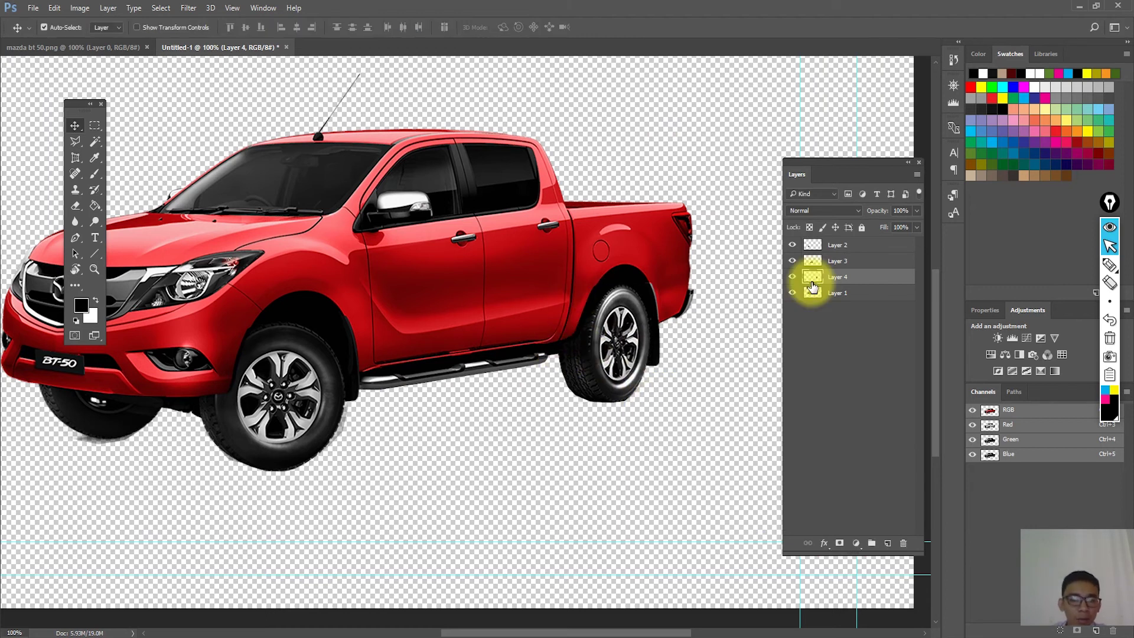
pyautogui.click(792, 292)
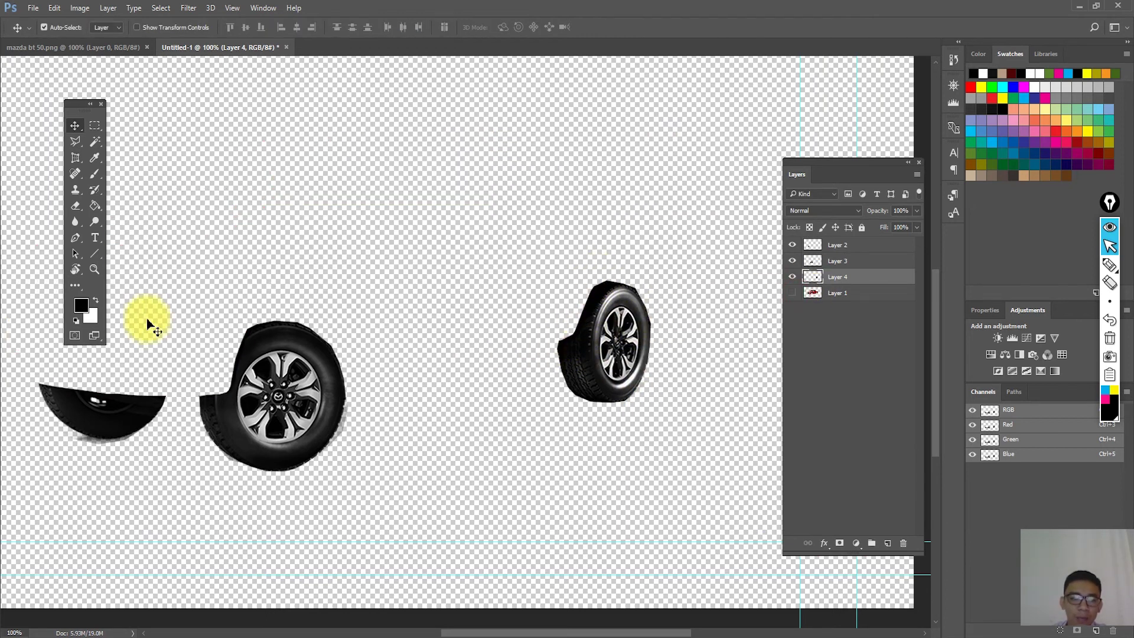
pyautogui.click(792, 293)
# Zoom in and start a Polygonal Lasso outline along the bottom edge of the front tyre
pyautogui.scroll(2, 672, 338)
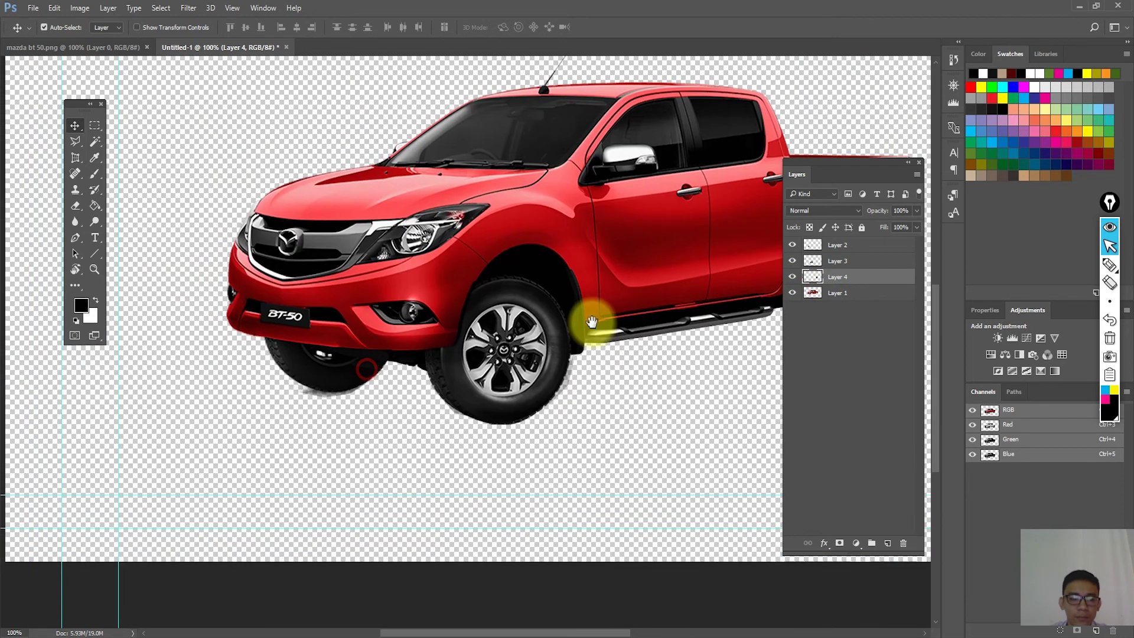
pyautogui.scroll(2, 589, 317)
pyautogui.scroll(2, 346, 373)
pyautogui.click(76, 142)
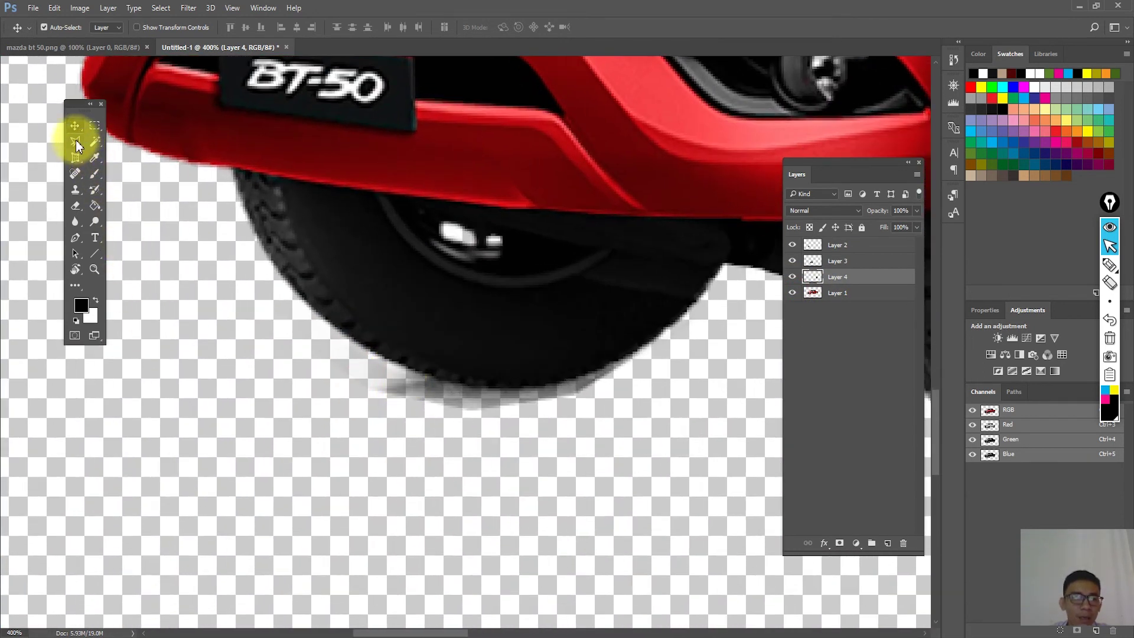
pyautogui.click(793, 245)
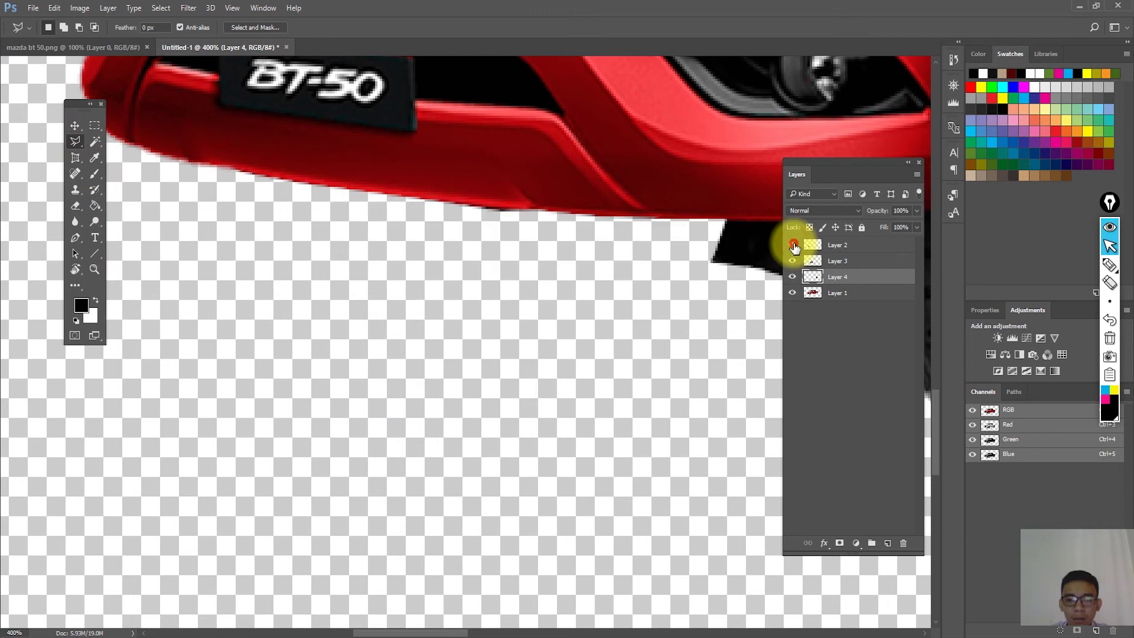
pyautogui.click(365, 350)
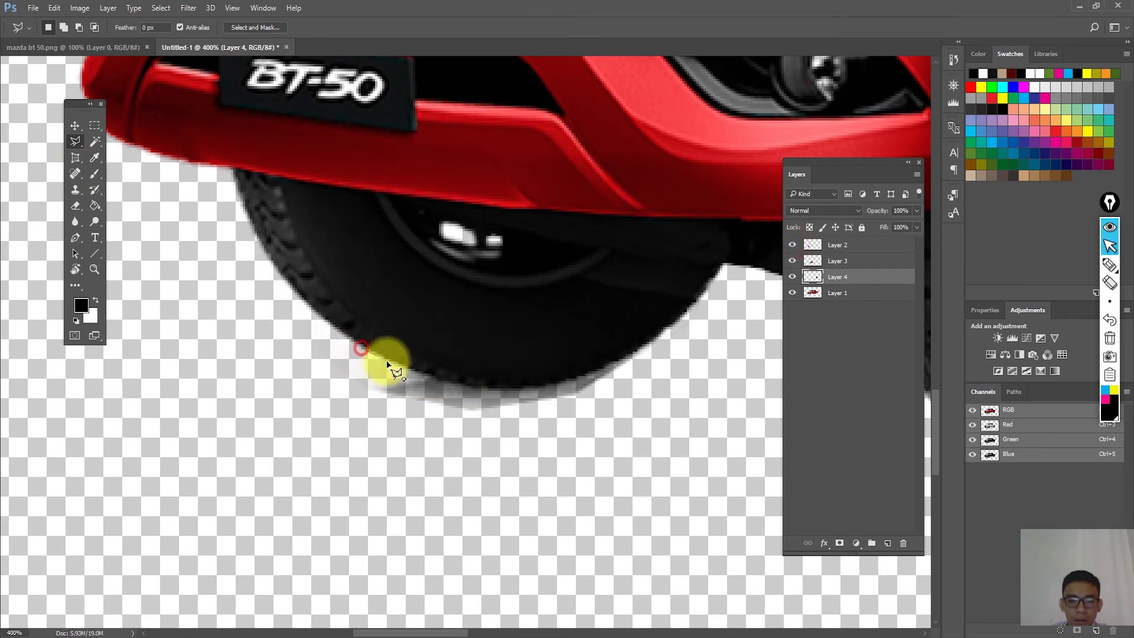
pyautogui.click(420, 374)
pyautogui.click(497, 393)
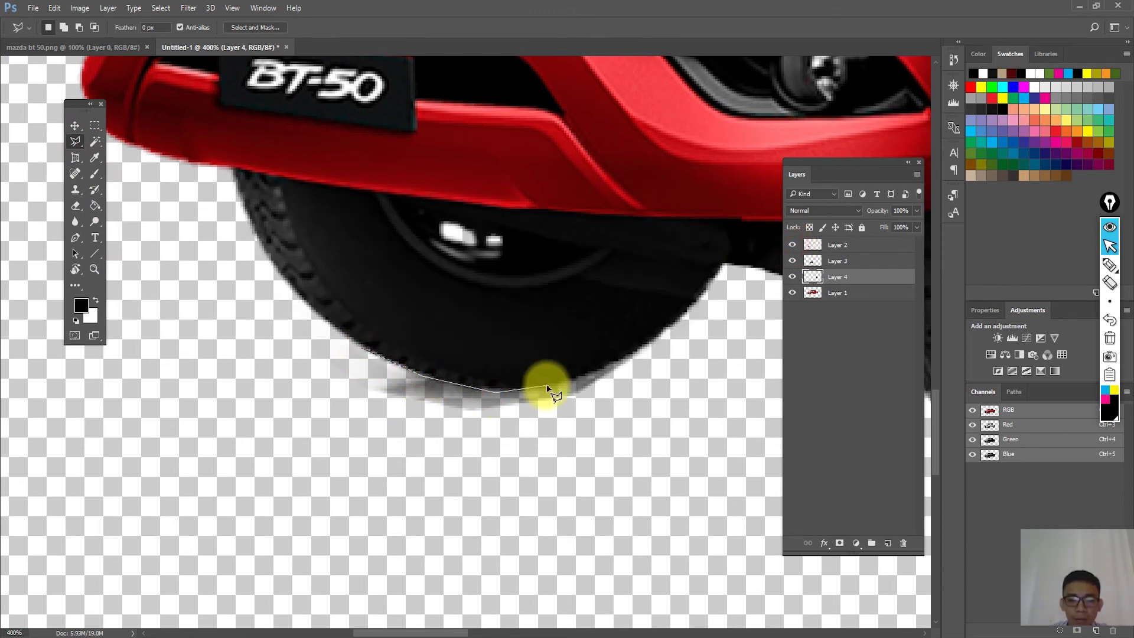
pyautogui.click(545, 385)
pyautogui.click(598, 370)
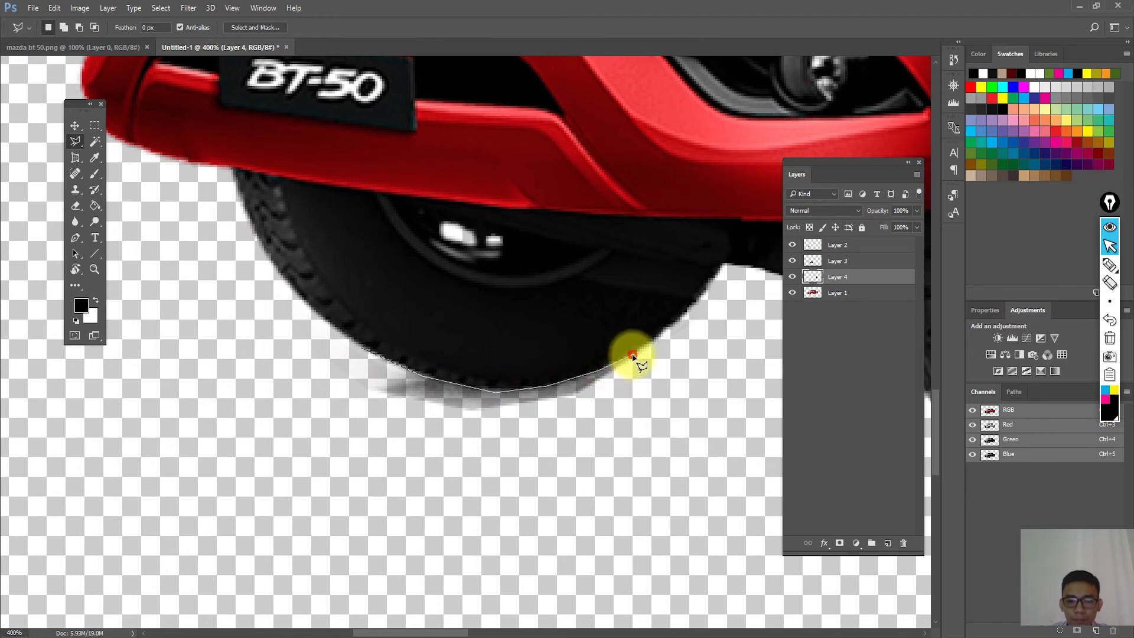
# Enclose the grey ground shadow, delete it from tyre Layer 2, and deselect
pyautogui.click(694, 335)
pyautogui.click(728, 440)
pyautogui.click(395, 524)
pyautogui.click(246, 401)
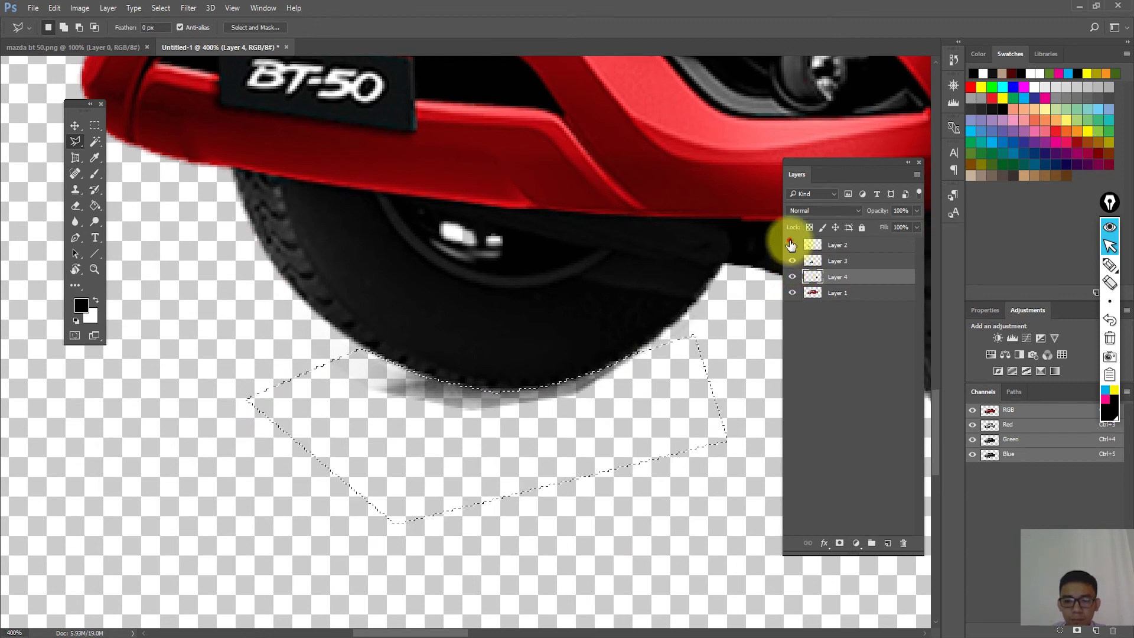
pyautogui.click(792, 244)
pyautogui.click(838, 245)
pyautogui.press('Delete')
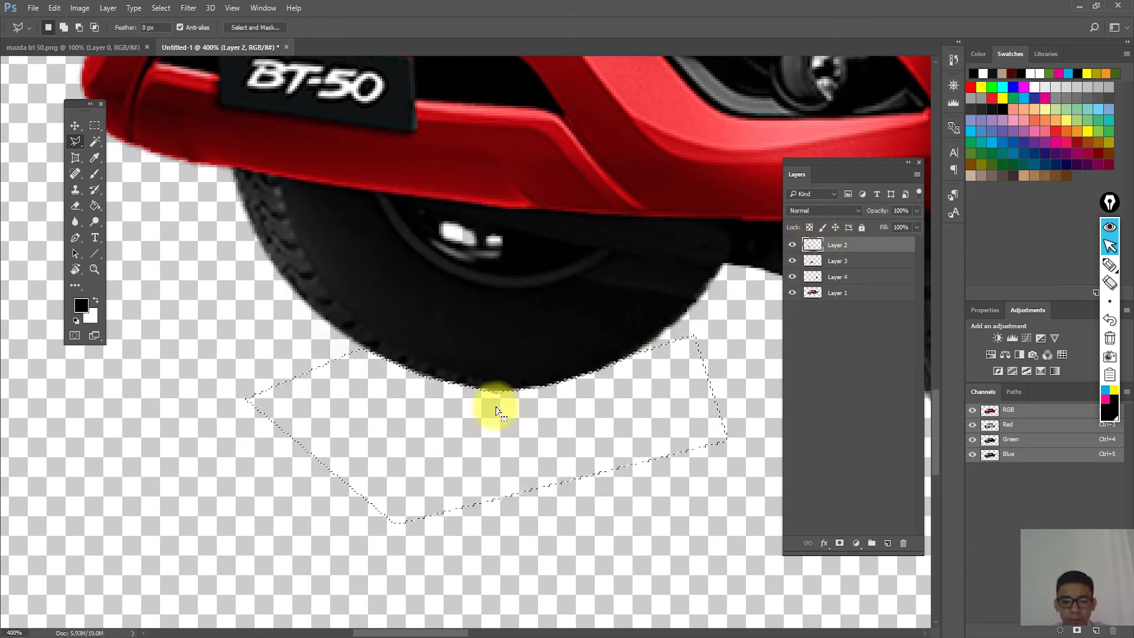
pyautogui.hotkey('ctrl', 'd')
# Merge wheel Layers 2–4 into one Layer 2 and drag it below body Layer 1
pyautogui.click(75, 126)
pyautogui.scroll(-1, 523, 295)
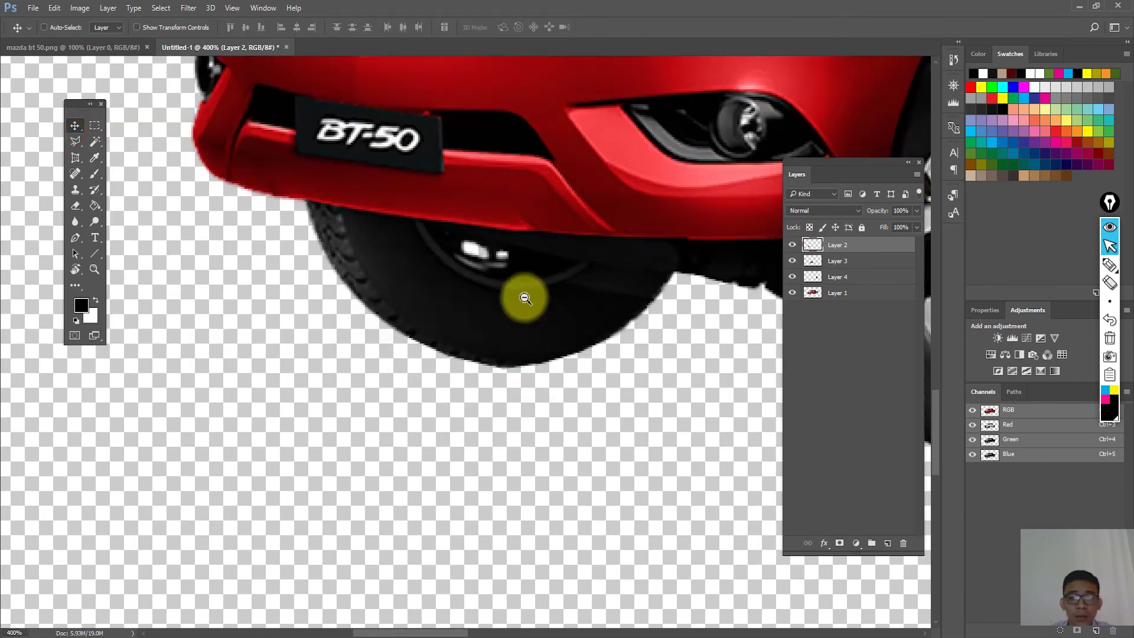
pyautogui.scroll(-1, 523, 295)
pyautogui.keyDown('shift'); pyautogui.click(834, 278); pyautogui.keyUp('shift')
pyautogui.rightClick(834, 279)
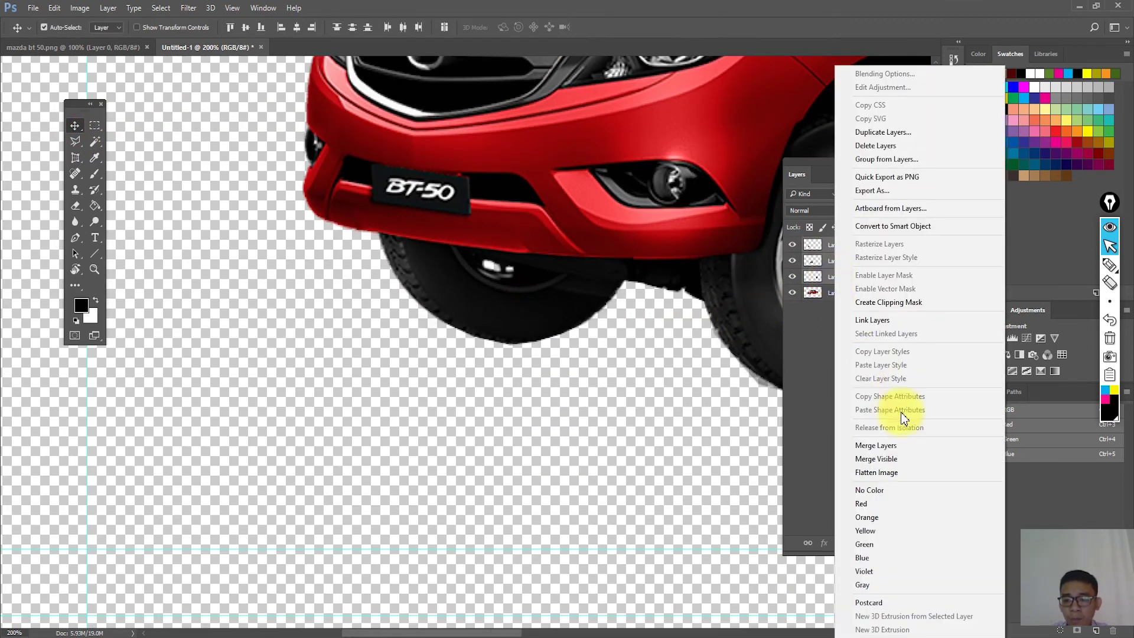
pyautogui.click(890, 447)
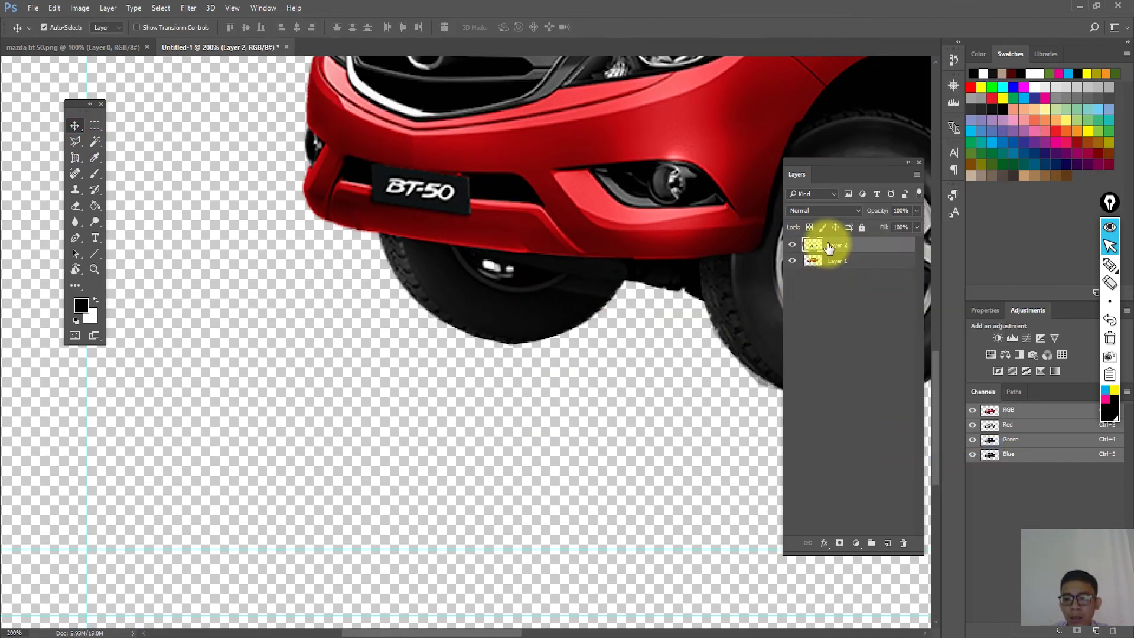
pyautogui.moveTo(828, 245); pyautogui.dragTo(835, 271)
pyautogui.scroll(-1, 603, 266)
pyautogui.scroll(-3, 603, 266)
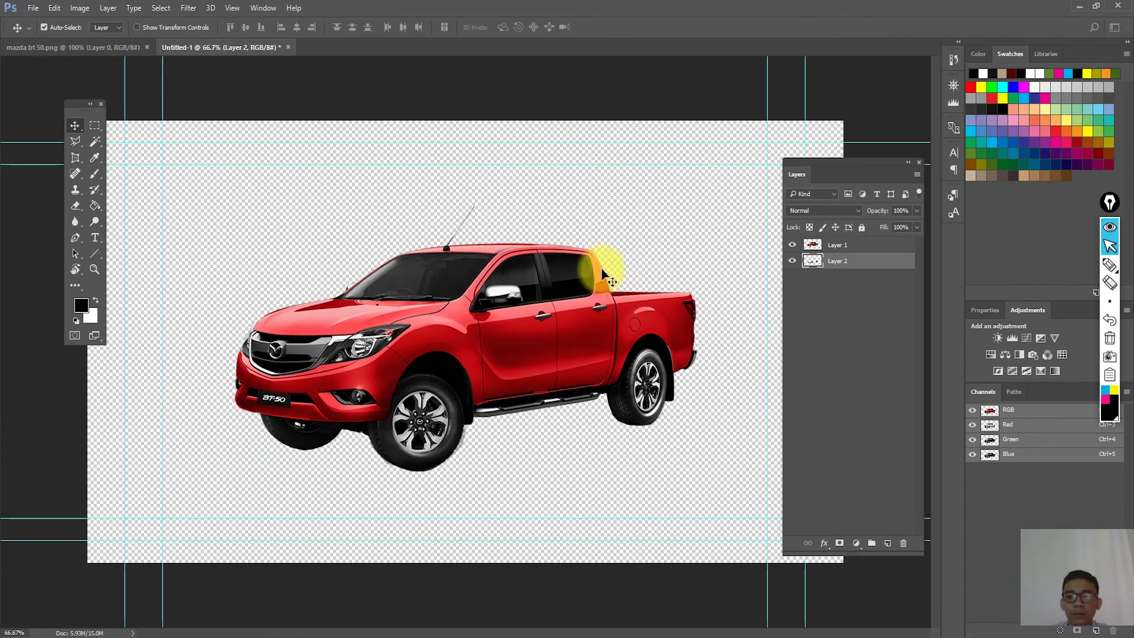
# Save as mazda bt 50_1.psd with Maximize Compatibility, then bring up After Effects
pyautogui.hotkey('ctrl', 's')
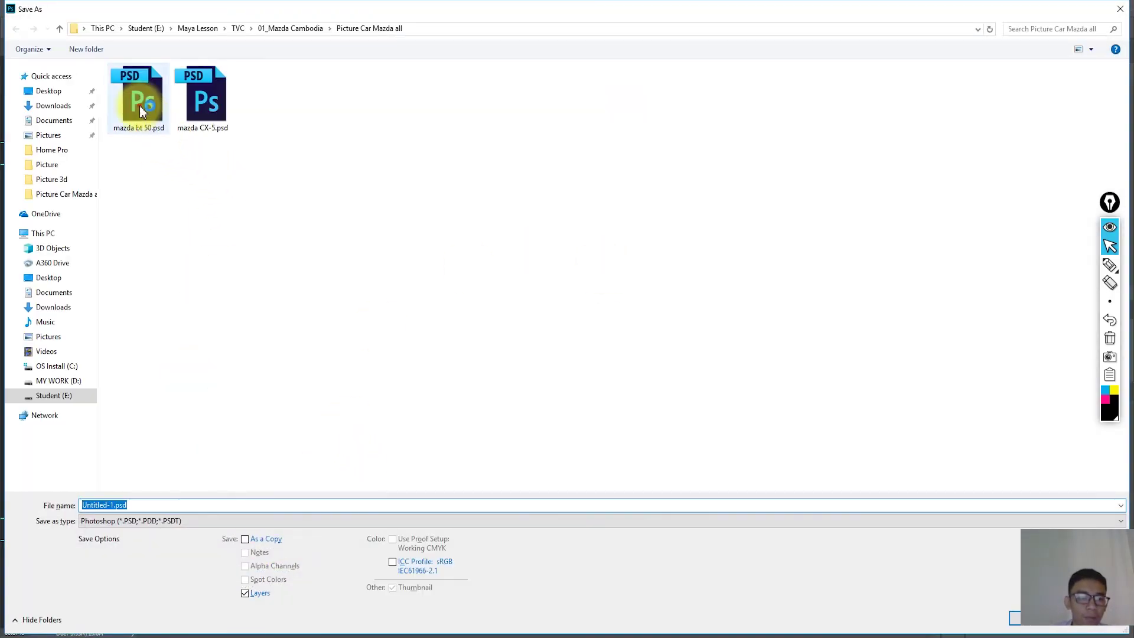
pyautogui.click(157, 505)
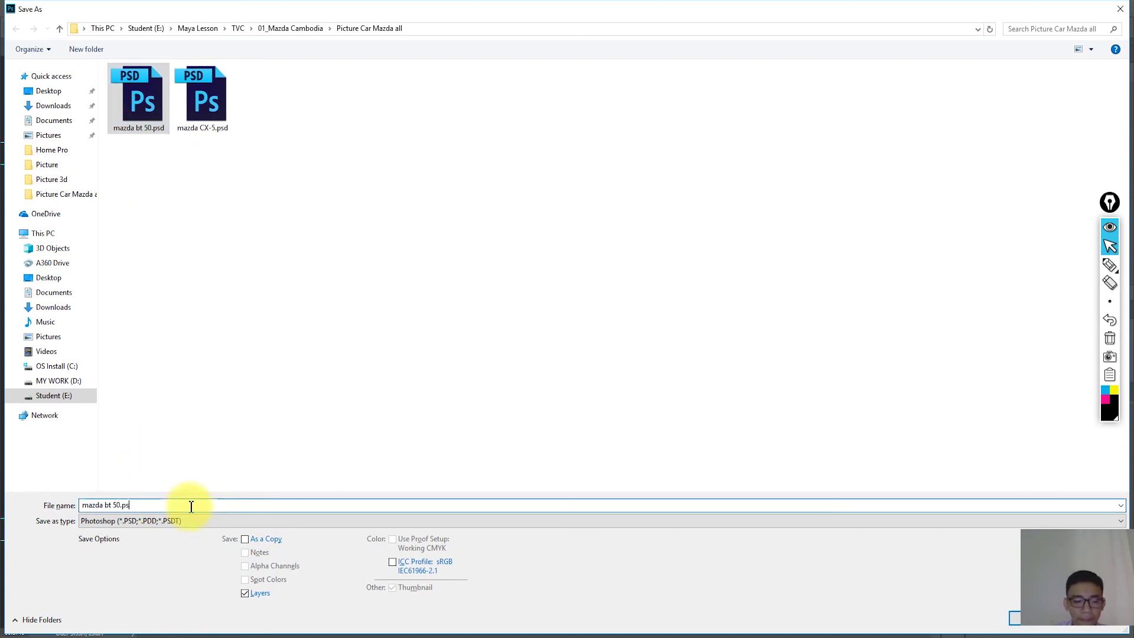
pyautogui.press('BackSpace')
pyautogui.press('BackSpace')
pyautogui.press('BackSpace')
pyautogui.write('_1')
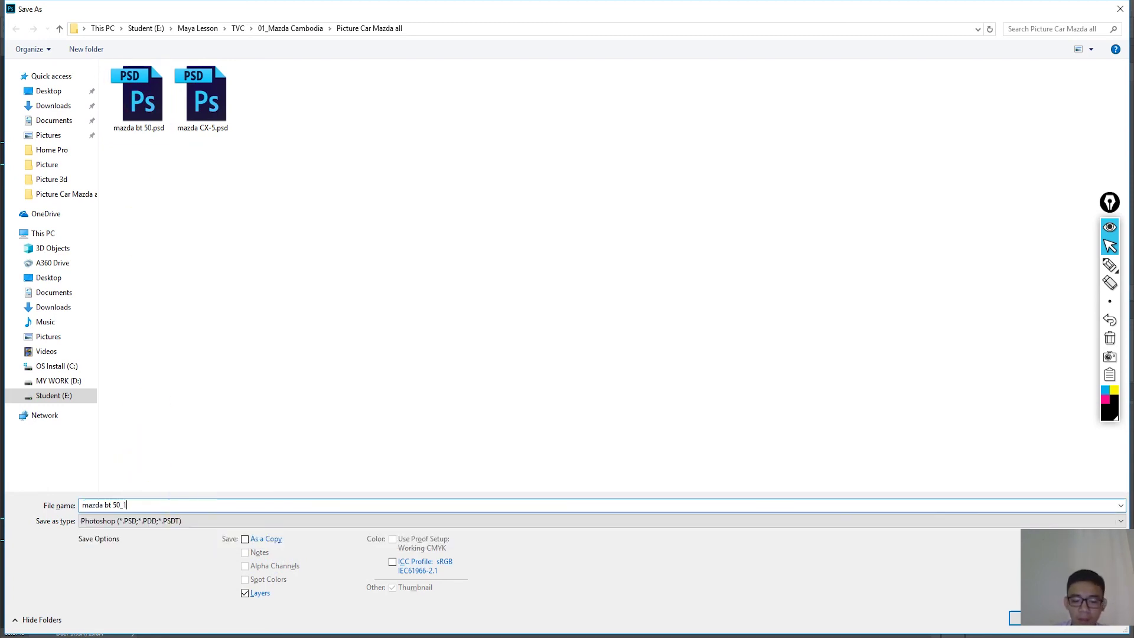
pyautogui.press('Return')
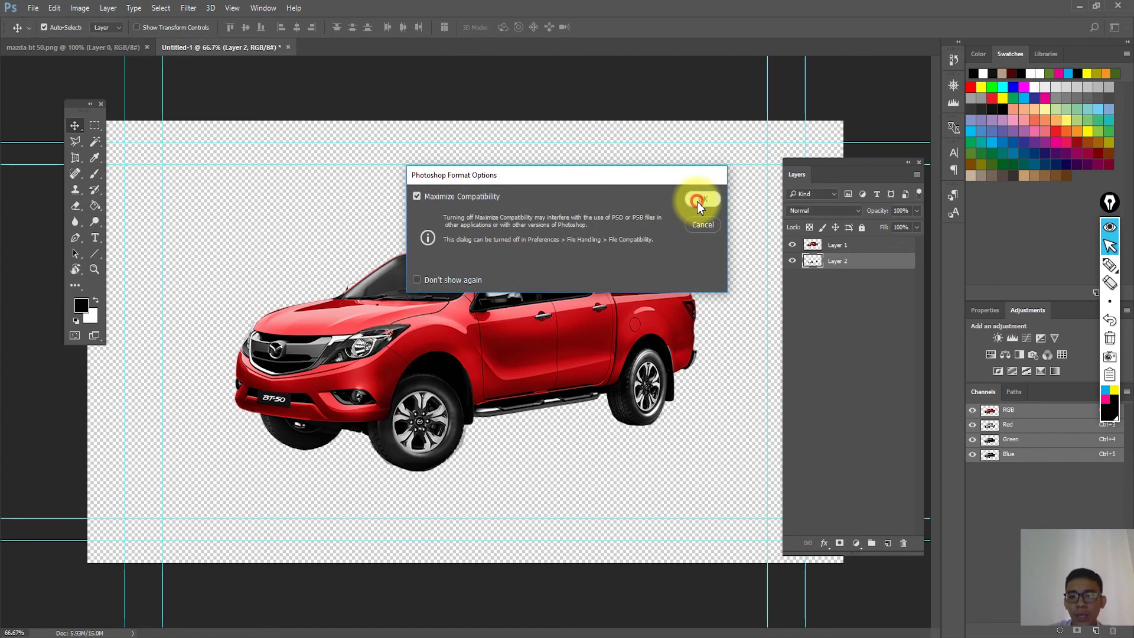
pyautogui.click(699, 198)
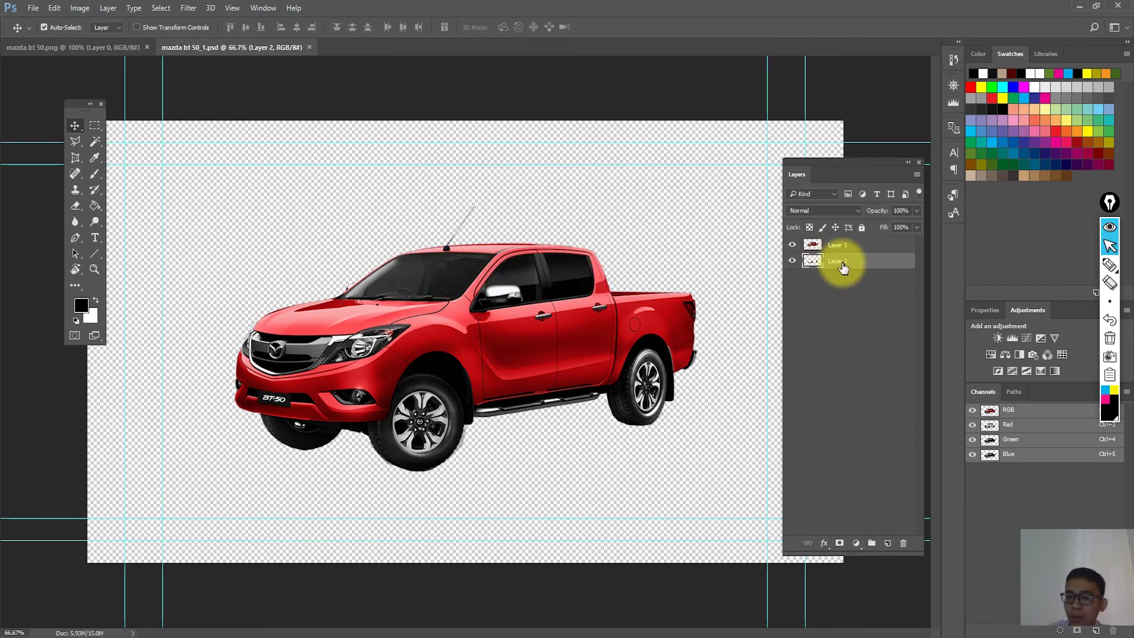
pyautogui.click(849, 338)
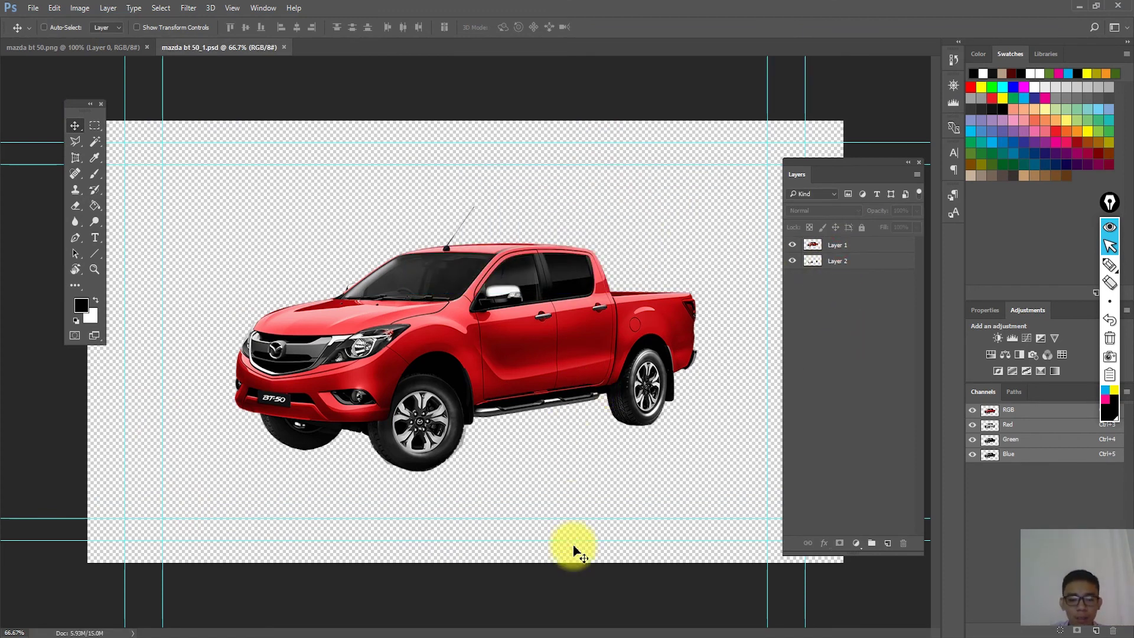
pyautogui.click(528, 635)
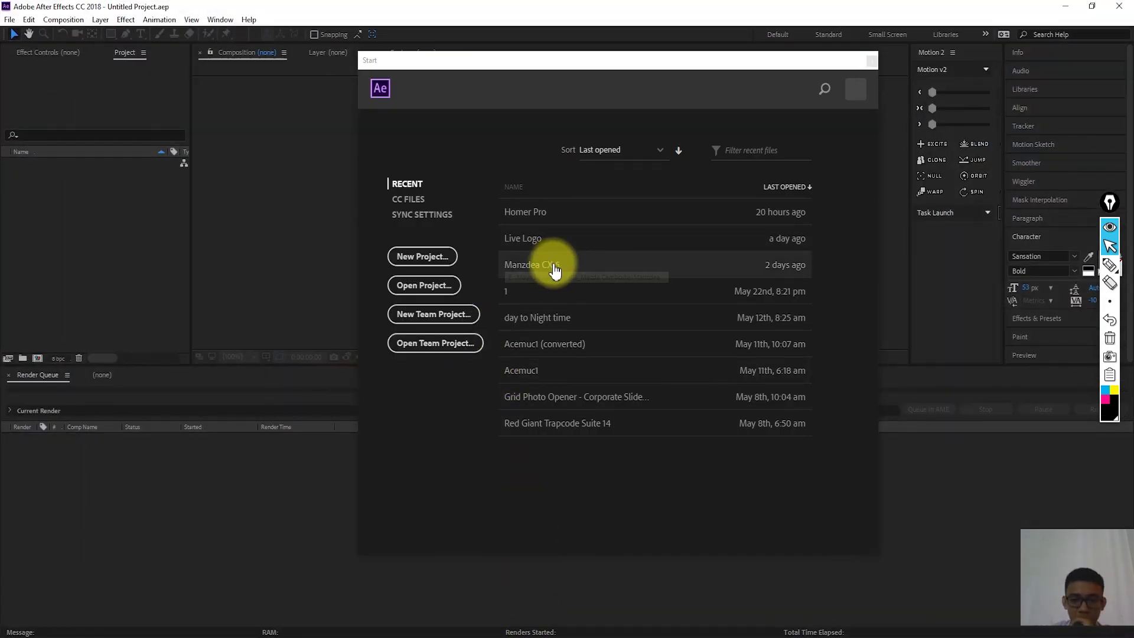
# In a new project, create Comp 1 from the HDTV 1080 25 preset with a red background
pyautogui.click(433, 254)
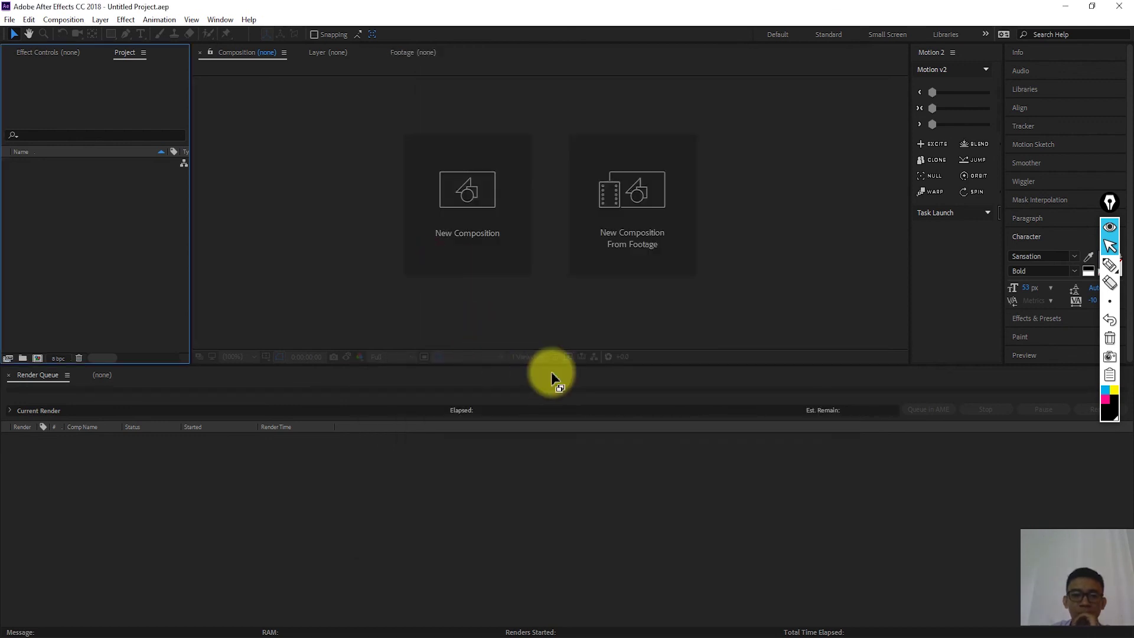
pyautogui.click(465, 192)
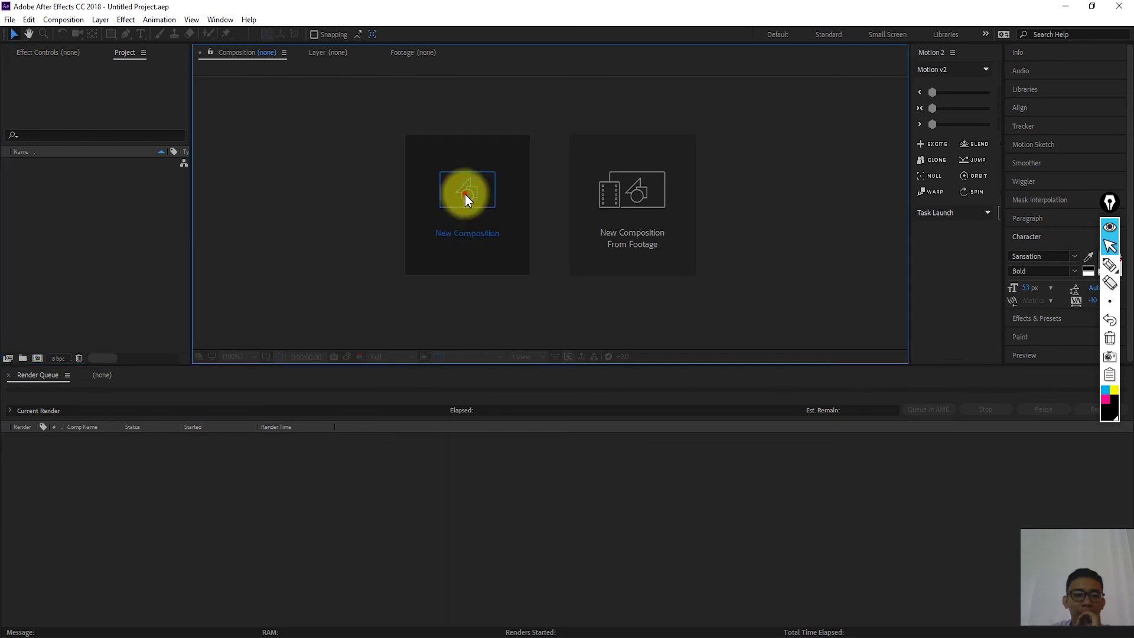
pyautogui.click(567, 224)
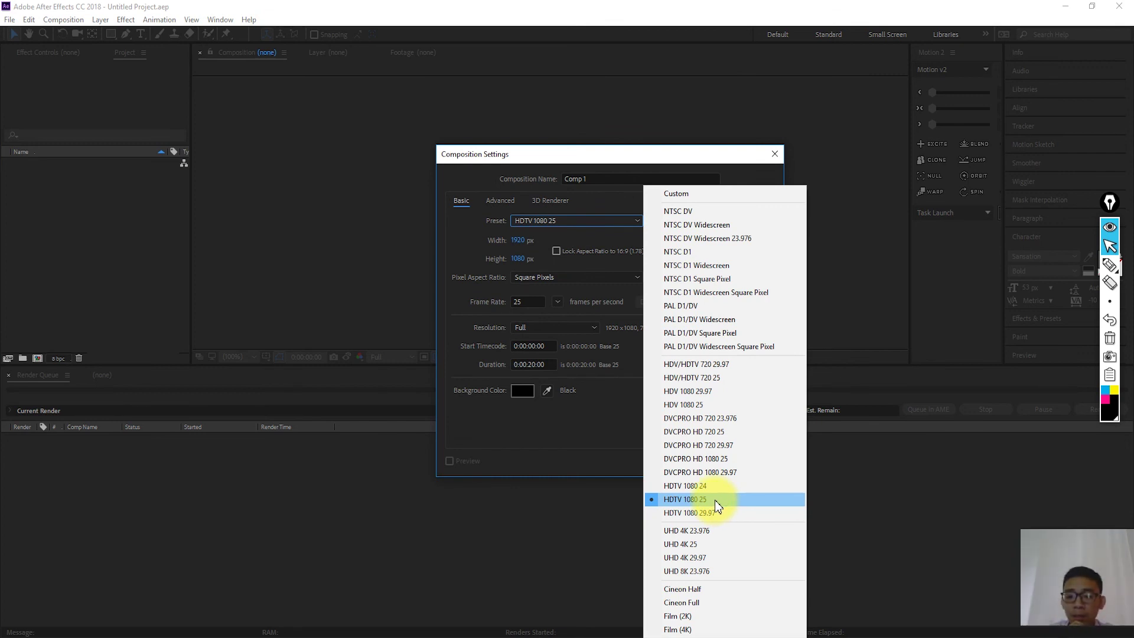
pyautogui.click(715, 499)
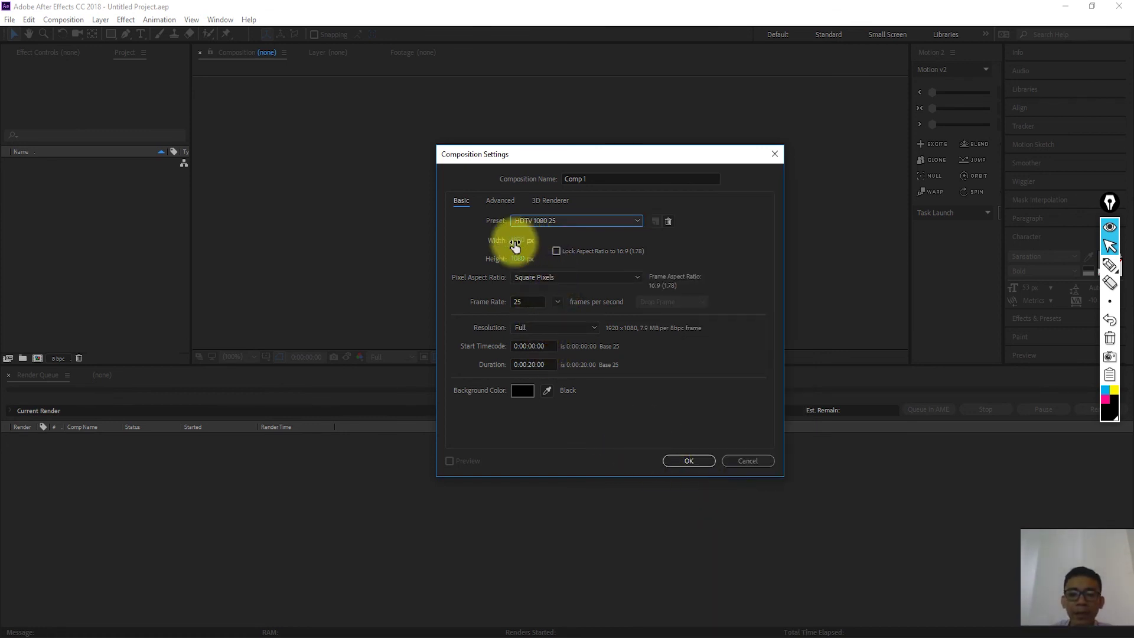
pyautogui.click(543, 365)
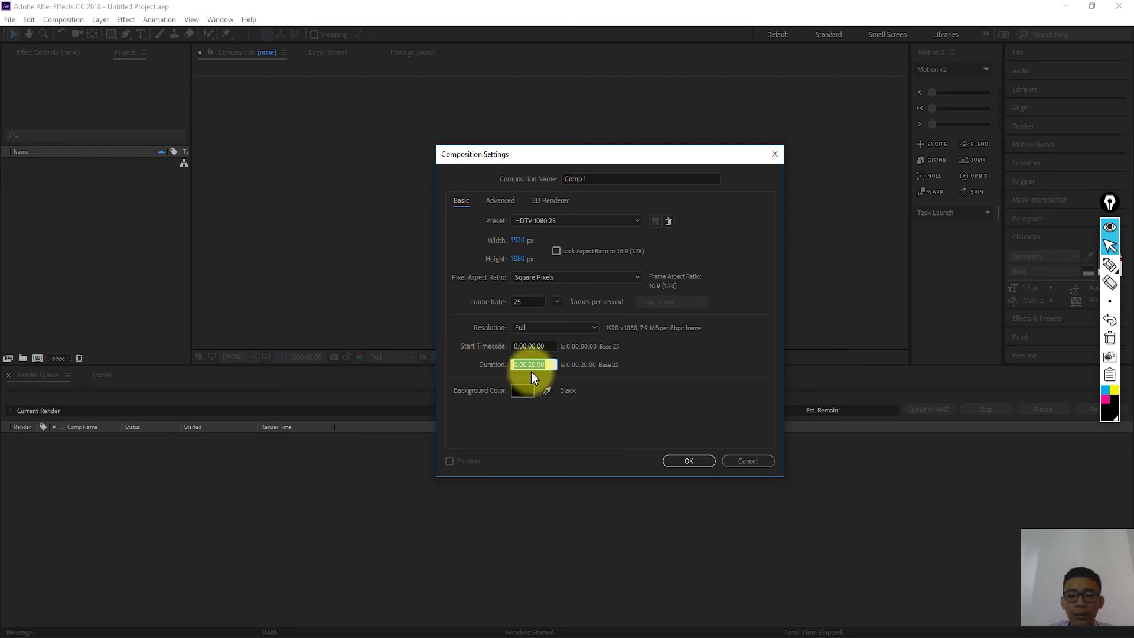
pyautogui.click(693, 462)
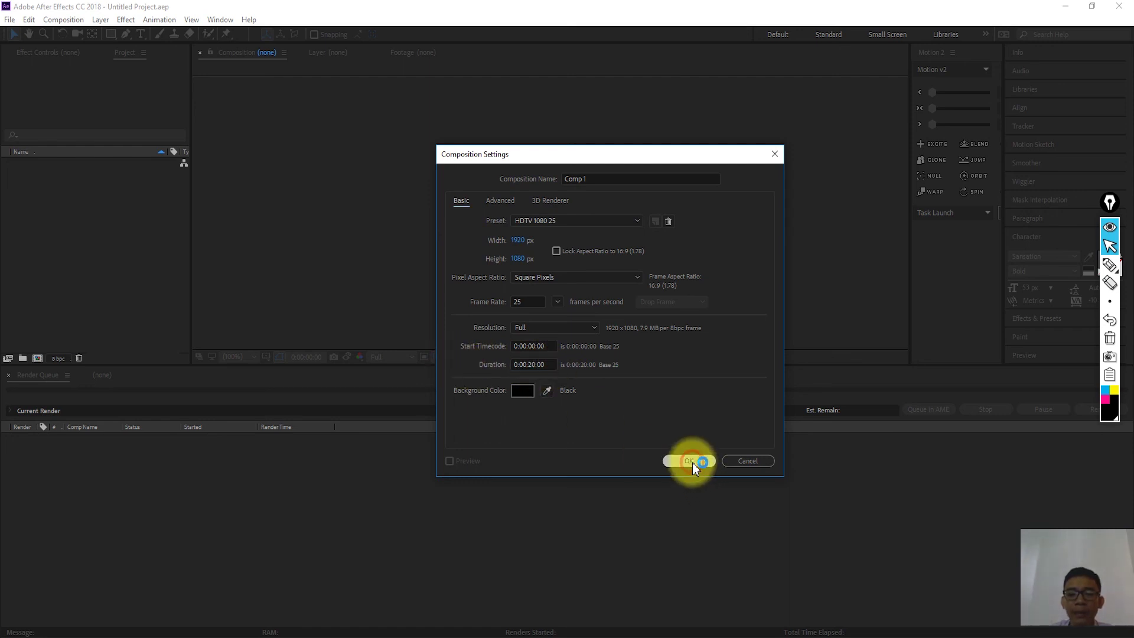
pyautogui.click(523, 392)
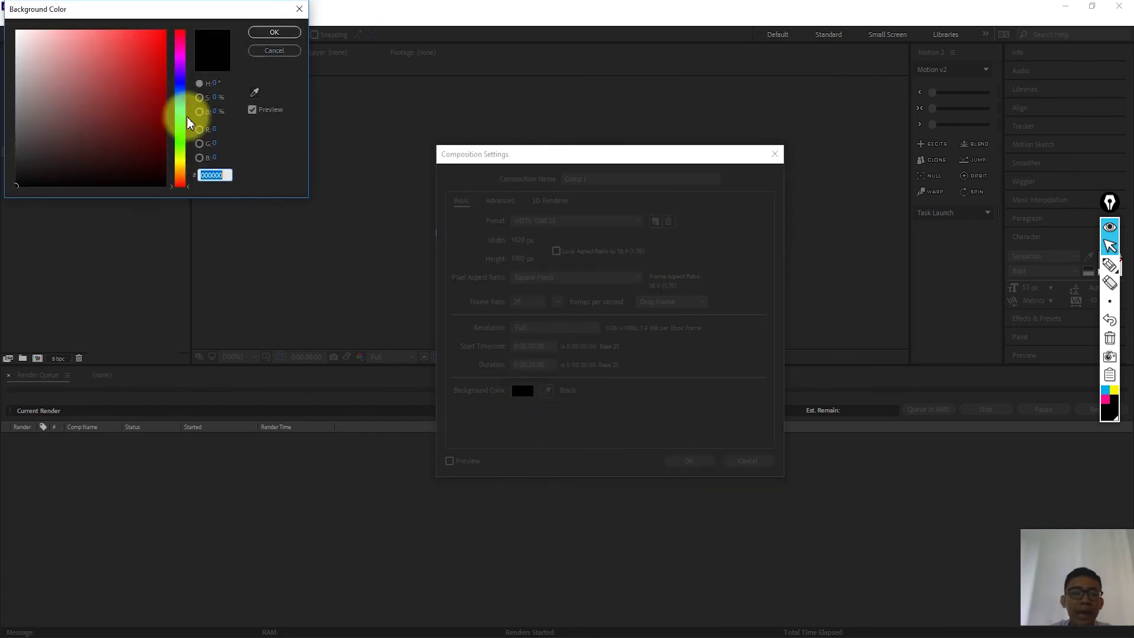
pyautogui.click(166, 30)
pyautogui.click(269, 31)
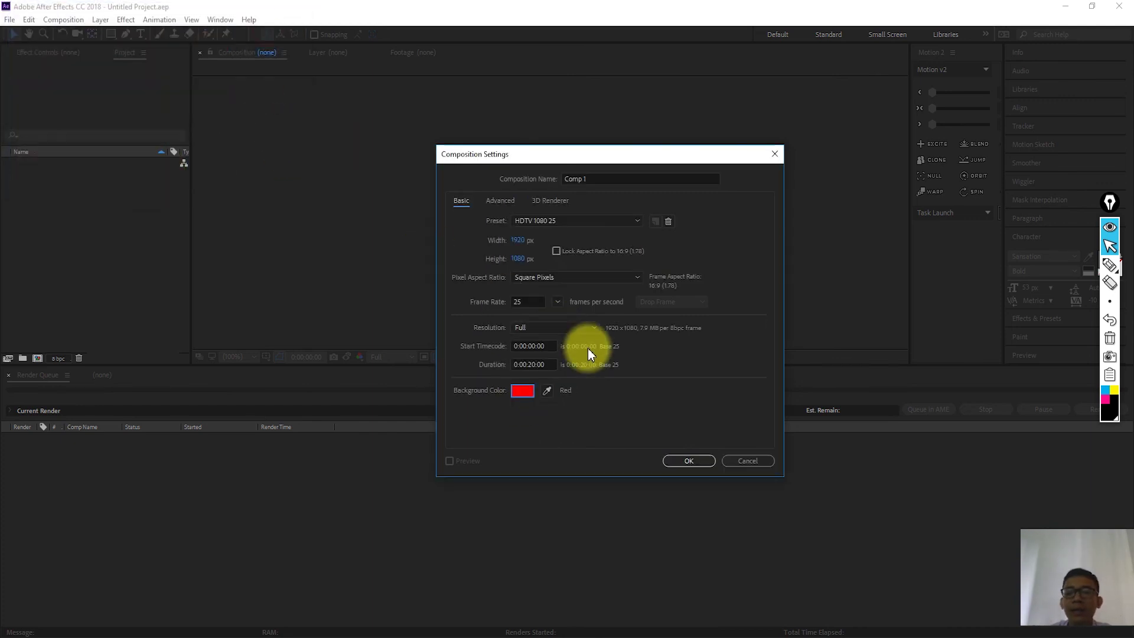
pyautogui.click(681, 461)
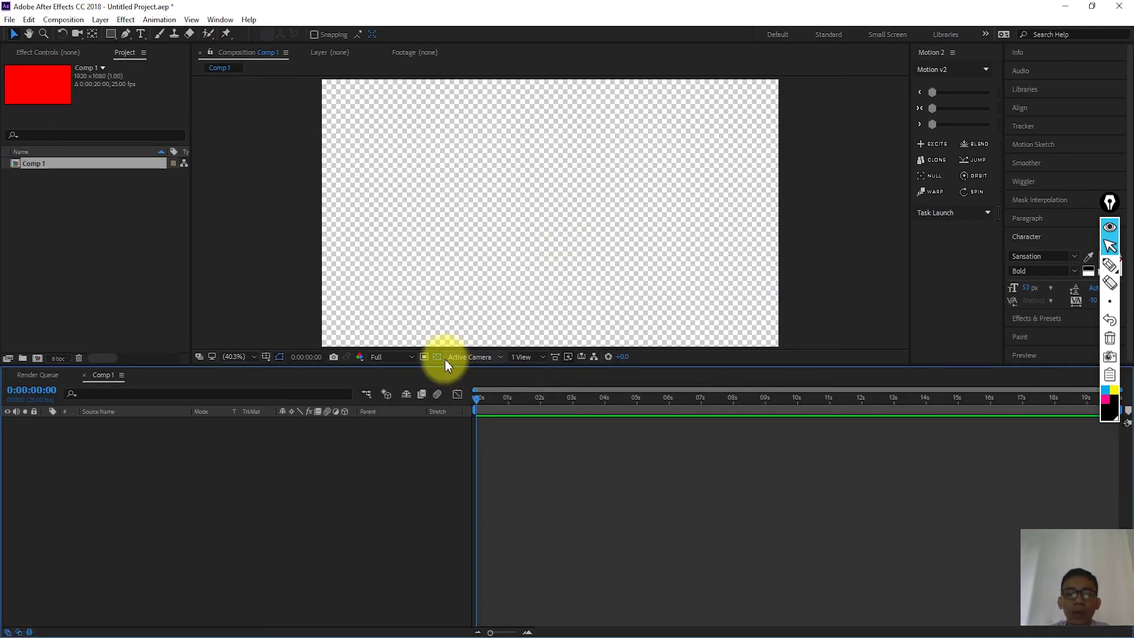
# Toggle the viewer between the red background and transparency grid, and return to time zero
pyautogui.click(437, 358)
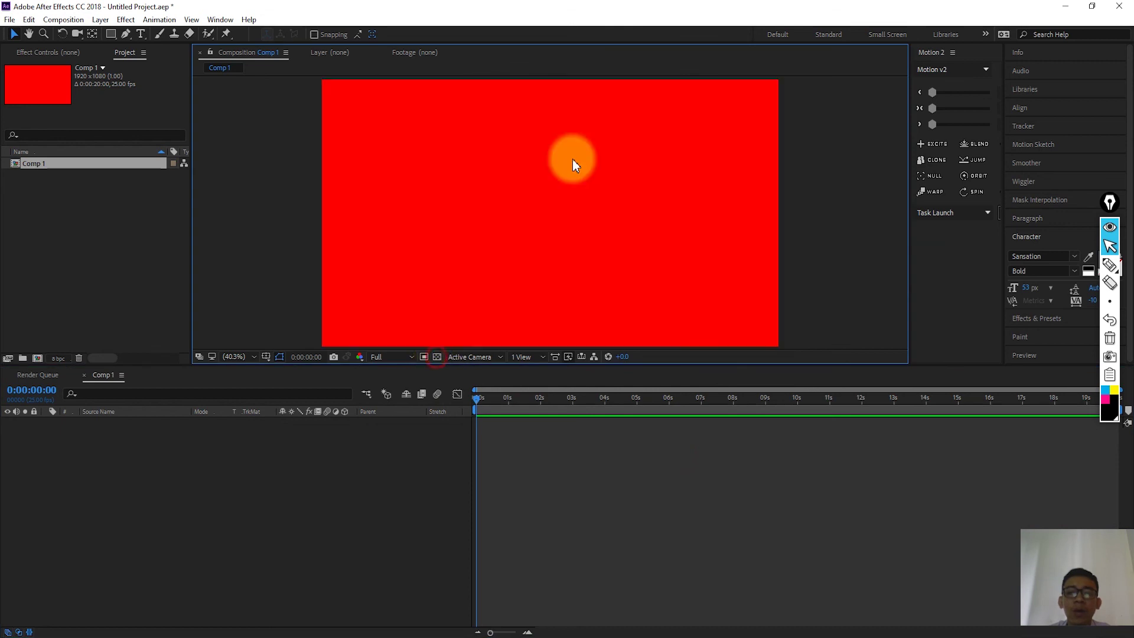
pyautogui.click(438, 357)
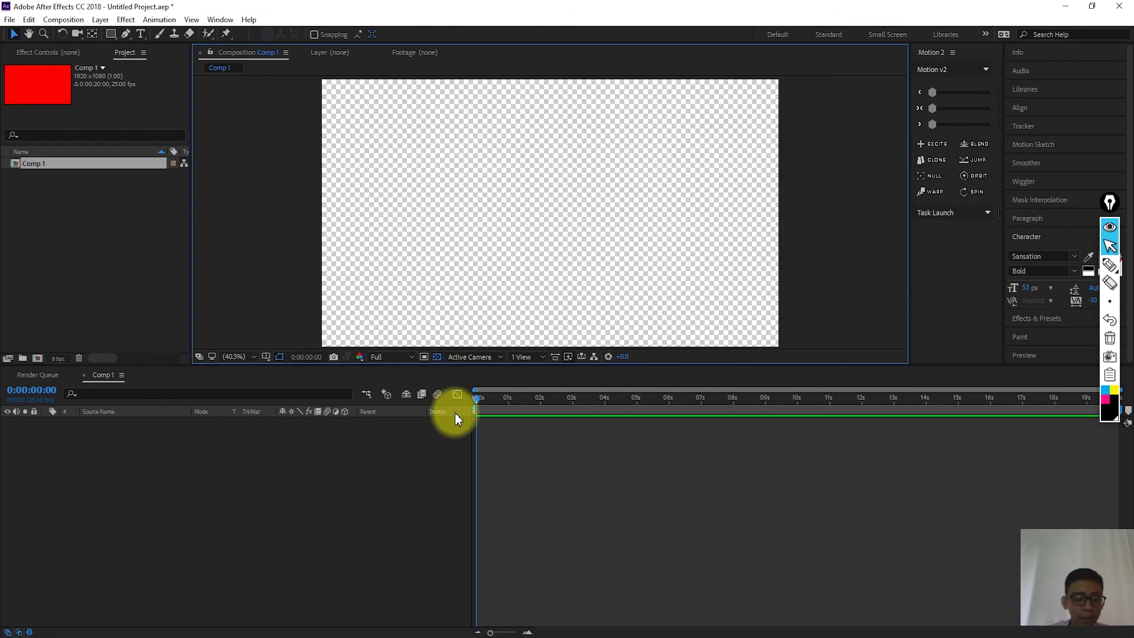
pyautogui.click(335, 488)
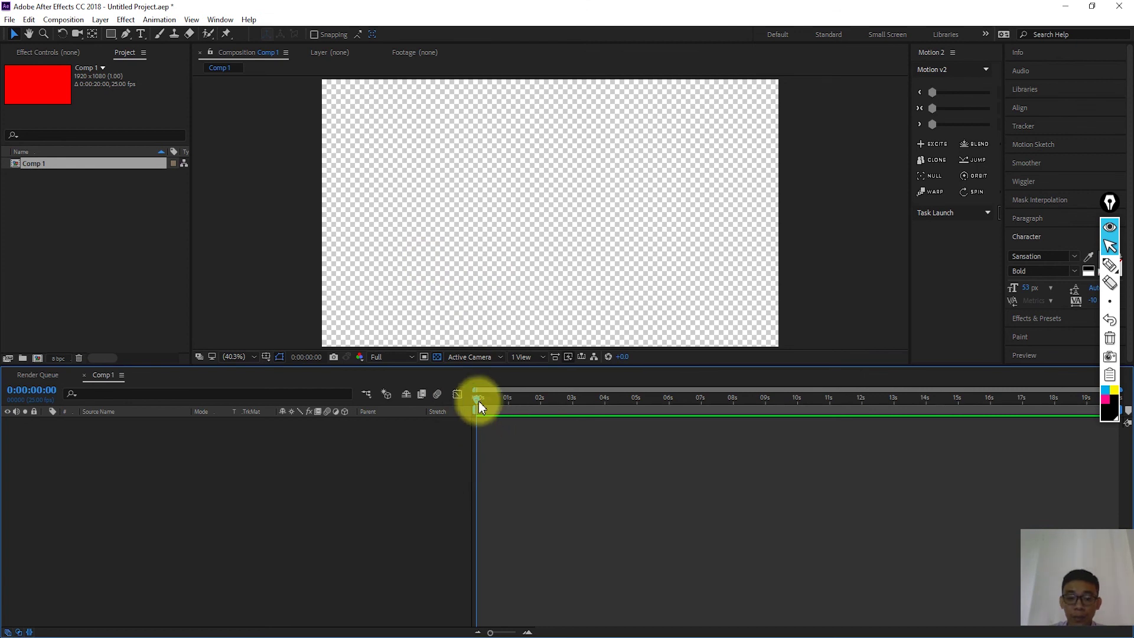
pyautogui.click(438, 365)
pyautogui.click(437, 358)
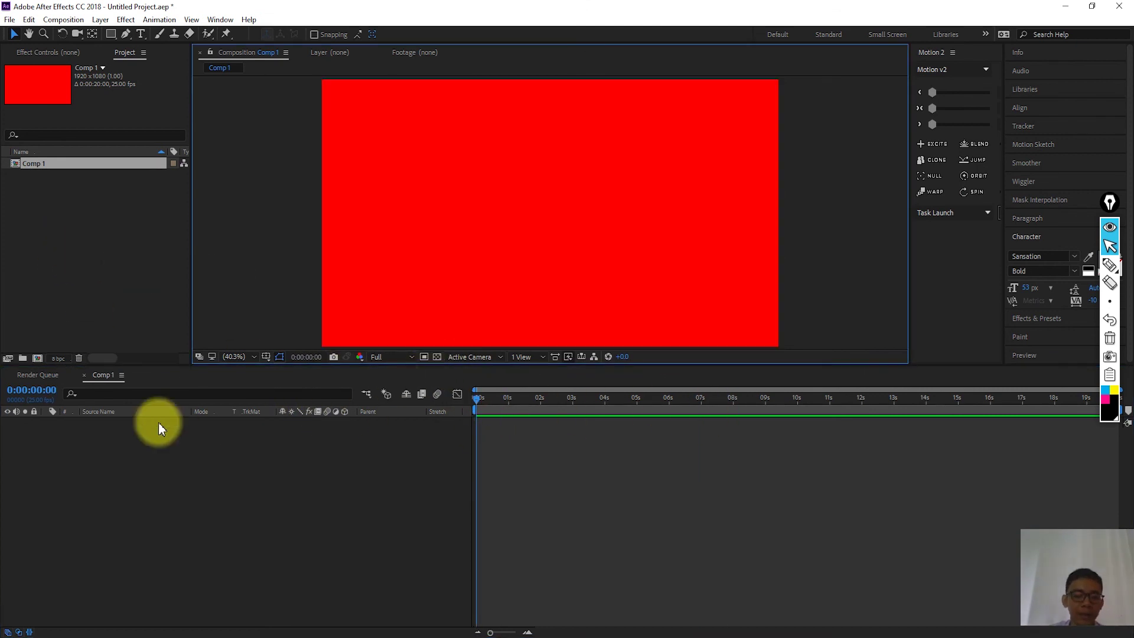
# Set Comp 1's background colour to black in Composition Settings and open the Import File dialog
pyautogui.rightClick(157, 470)
pyautogui.click(213, 497)
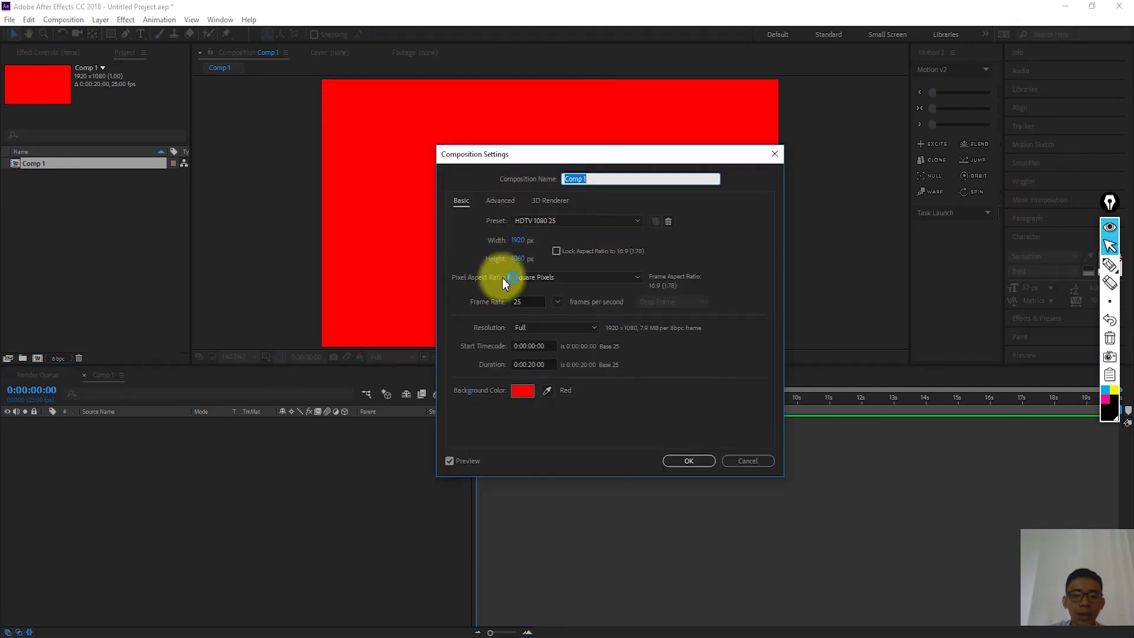
pyautogui.click(509, 392)
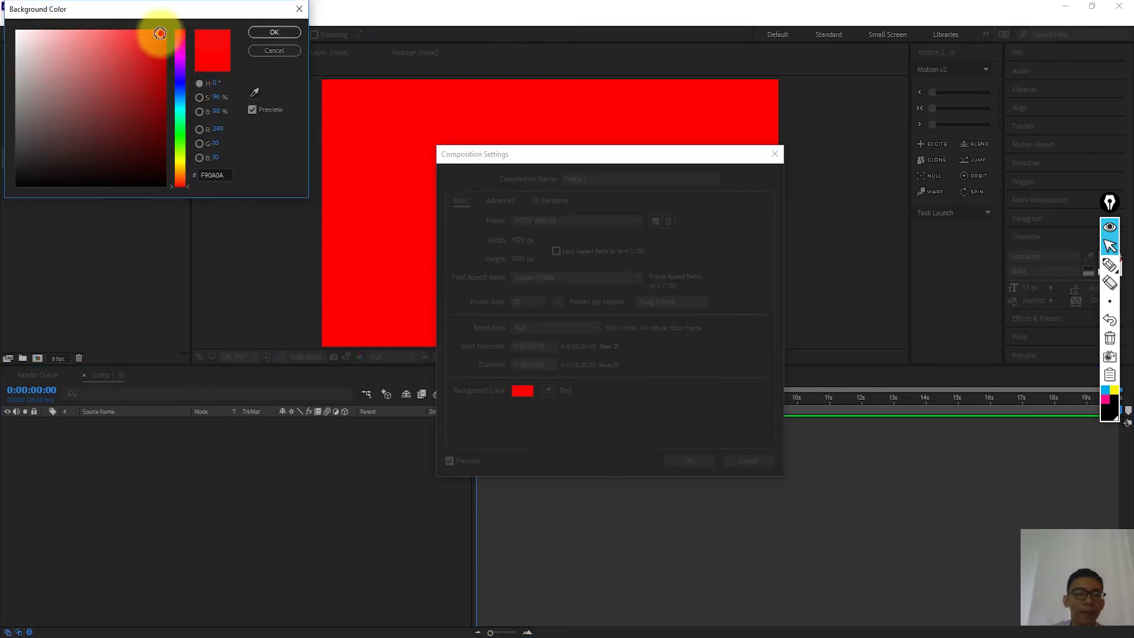
pyautogui.moveTo(157, 30); pyautogui.dragTo(1, 233)
pyautogui.click(275, 32)
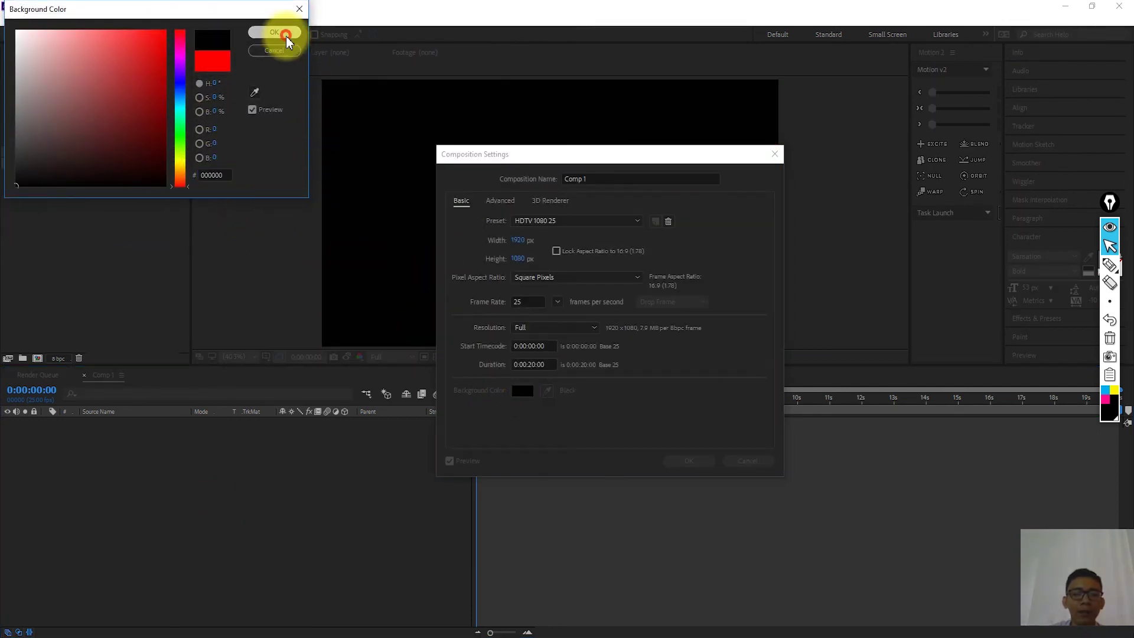
pyautogui.click(693, 460)
pyautogui.doubleClick(55, 223)
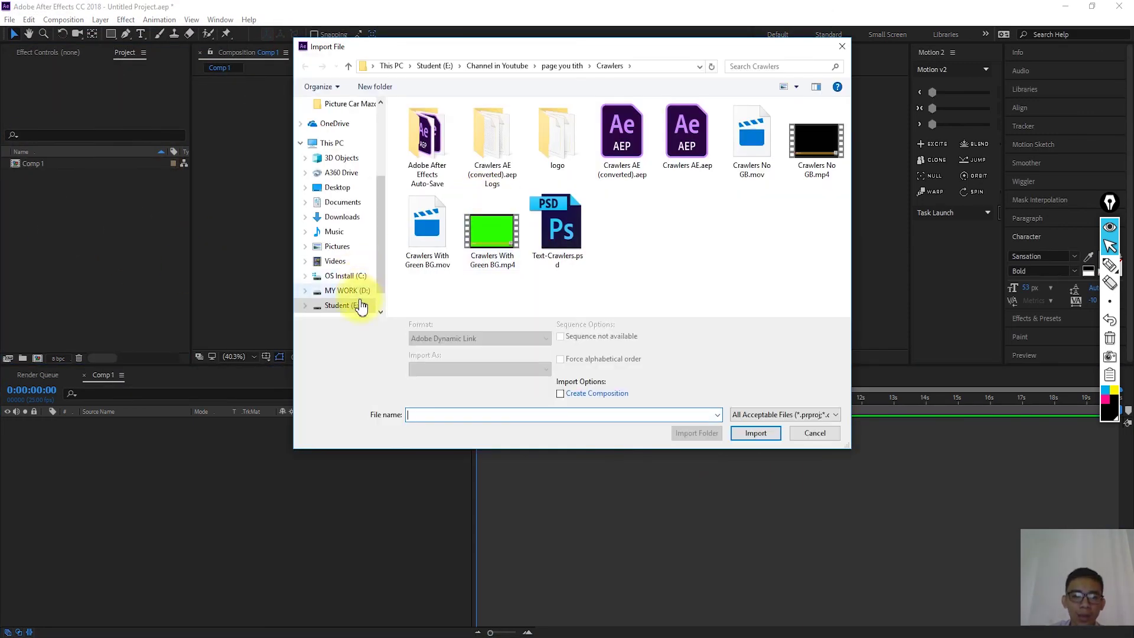
# Browse the Import File dialog to the top level of the Student (E:) drive
pyautogui.click(344, 304)
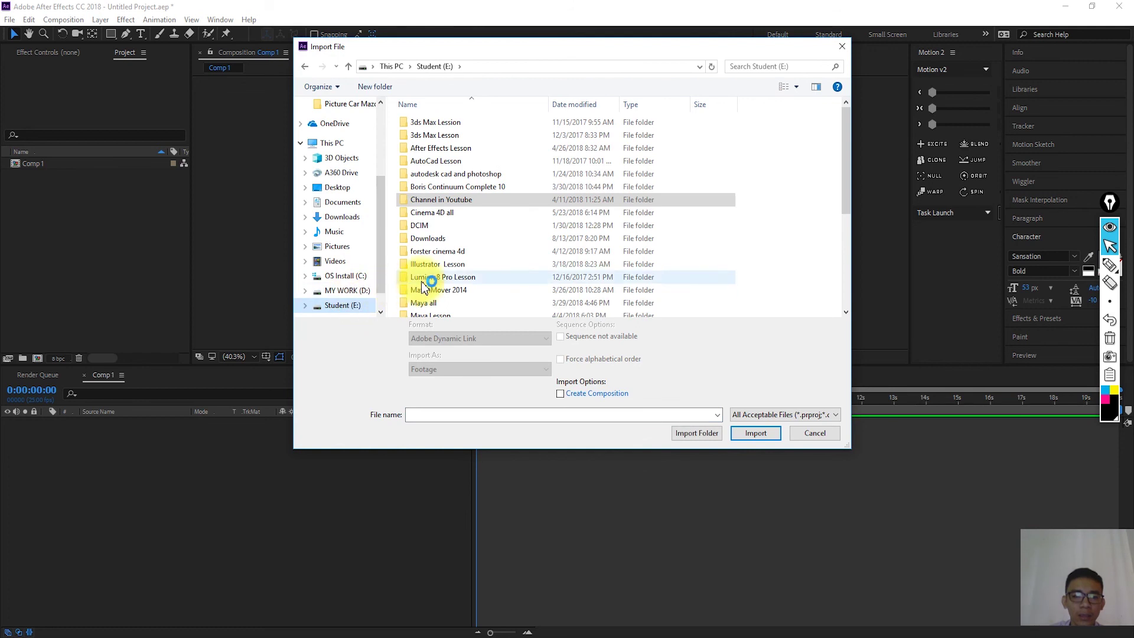